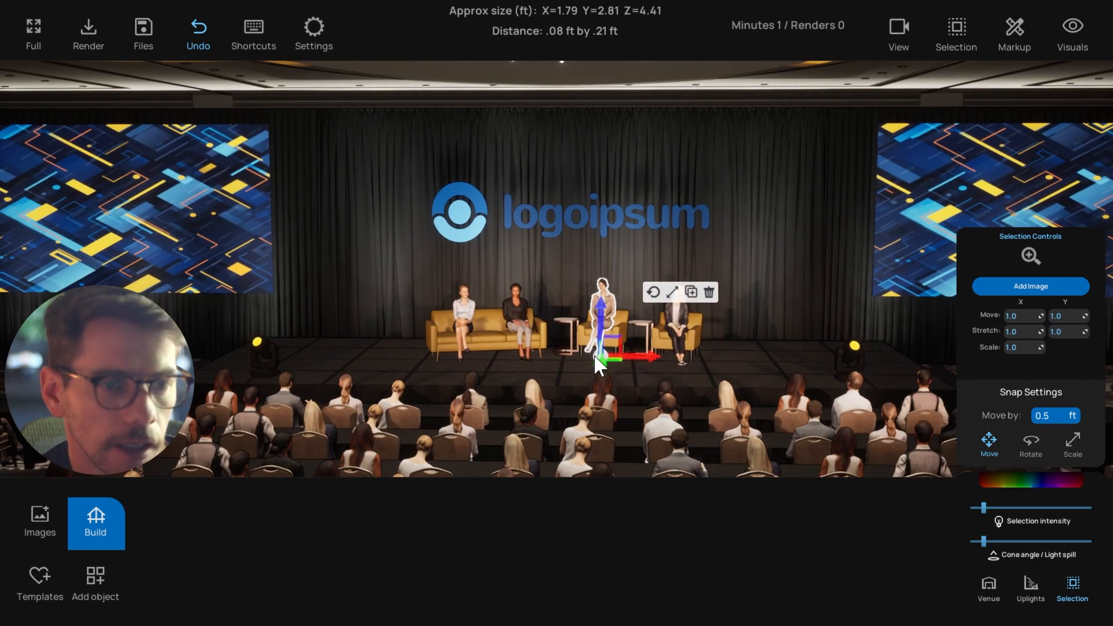
Move the seated woman in the tan blazer freely off her armchair towards the front of the stage
drag(596, 378, 695, 380)
right_drag(695, 380, 665, 402)
scroll(665, 401, up, 2)
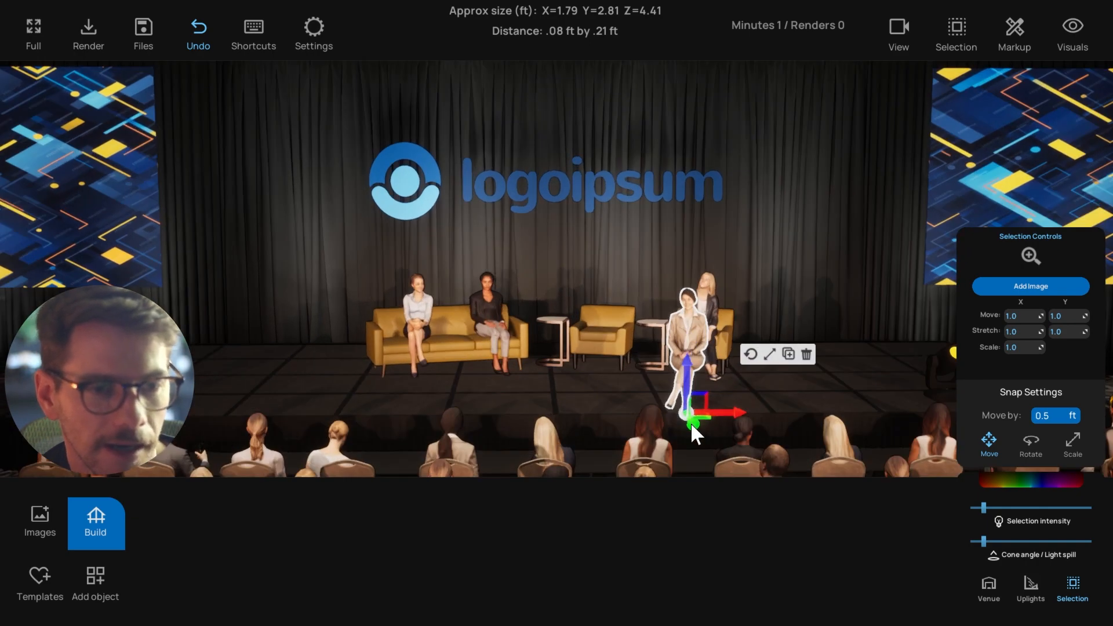
scroll(690, 422, down, 1)
drag(674, 410, 666, 388)
Undo the moves made to the seated woman in the tan blazer
key(ctrl+z)
key(ctrl+z)
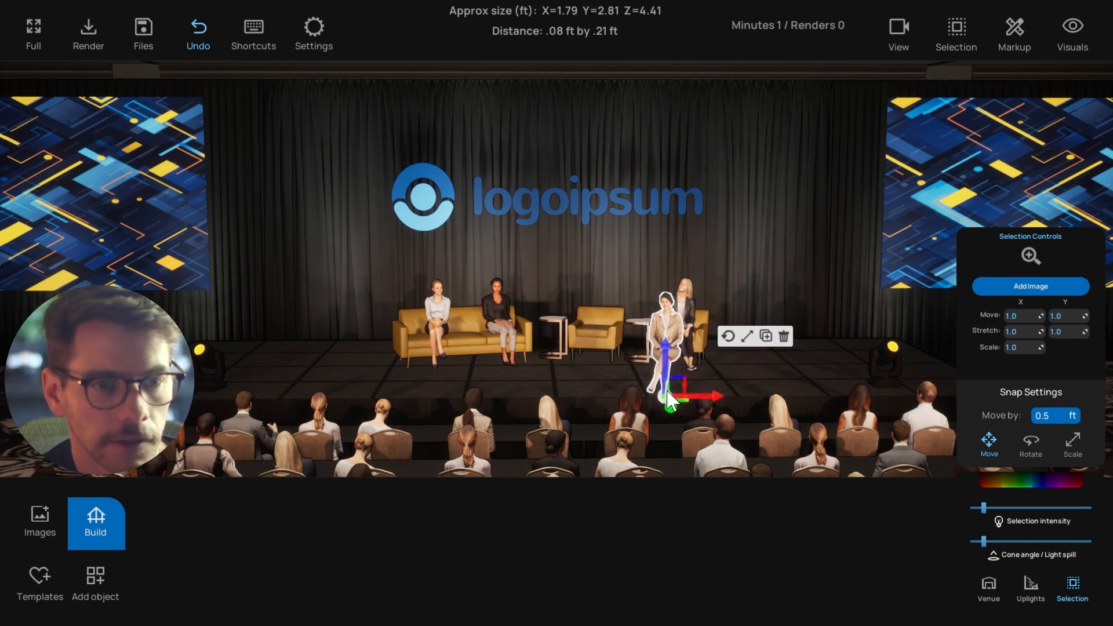
key(ctrl+z)
key(ctrl+z)
key(ctrl+z)
key(ctrl+z)
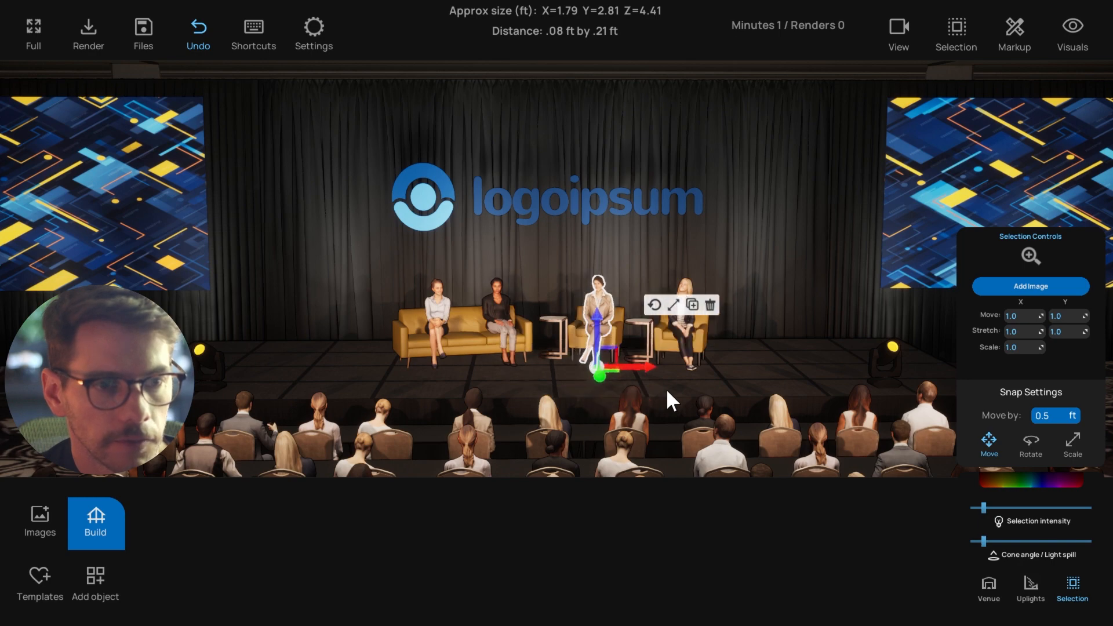
scroll(636, 381, up, 2)
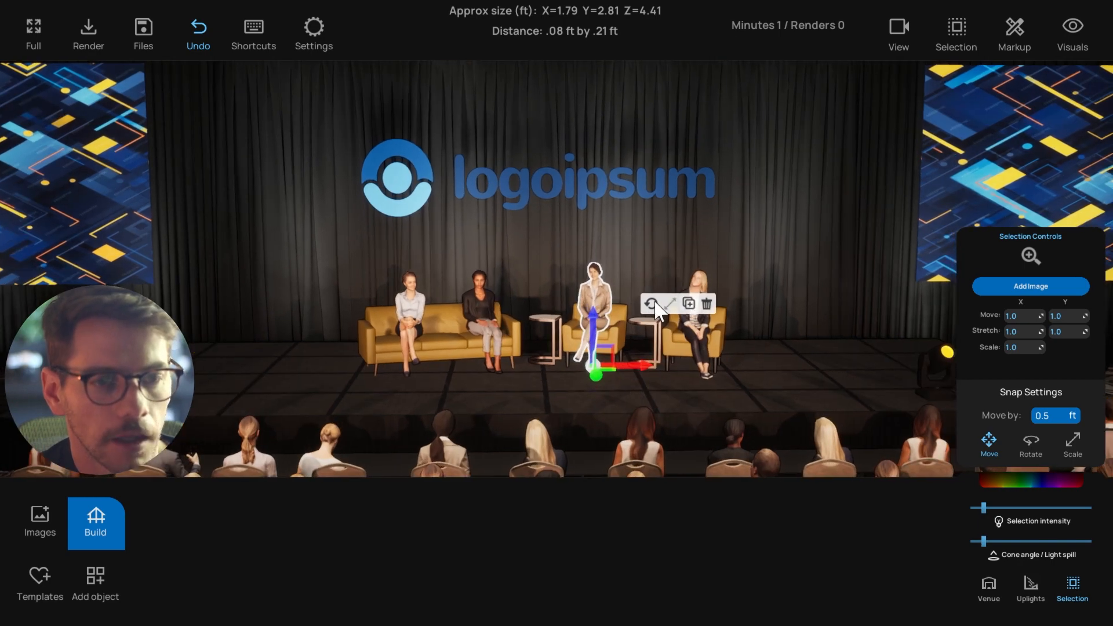
scroll(615, 360, down, 2)
scroll(615, 359, up, 3)
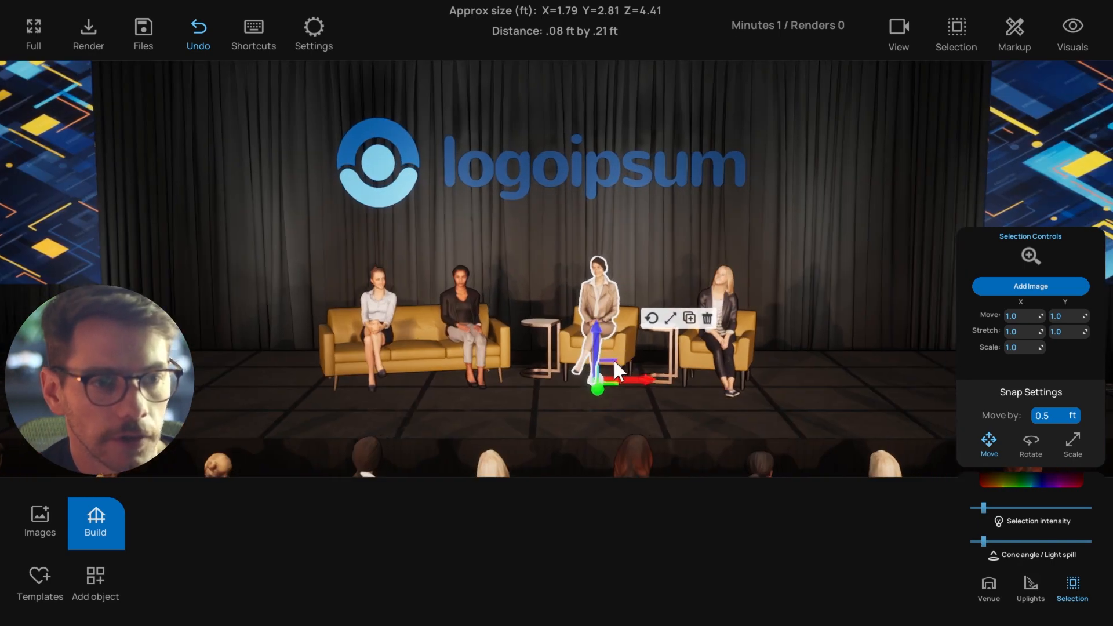
drag(613, 360, 635, 379)
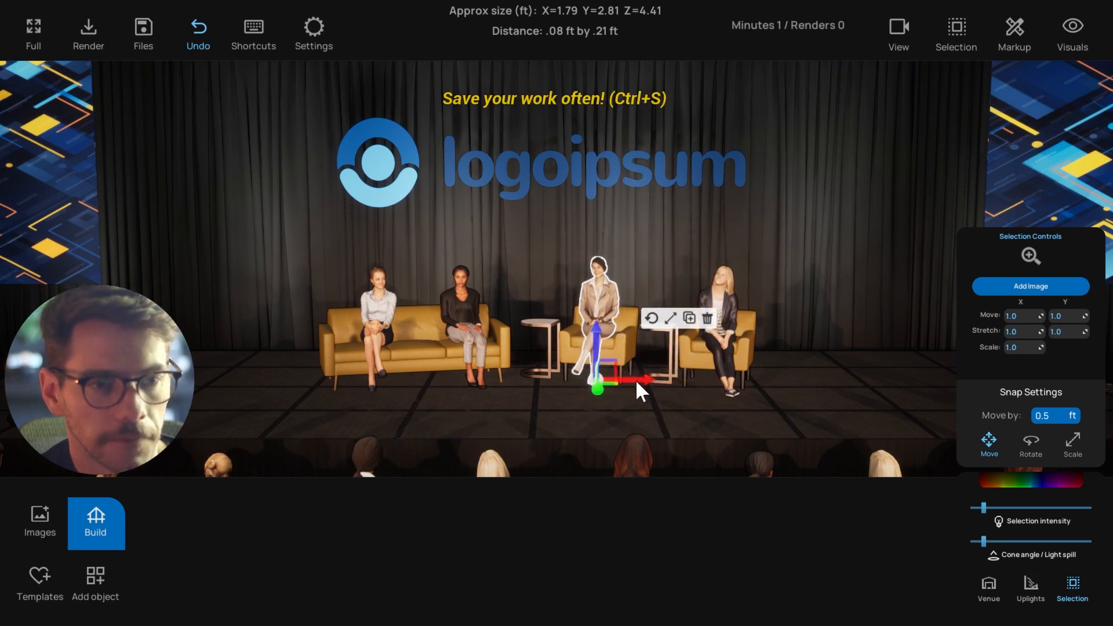
scroll(627, 380, down, 3)
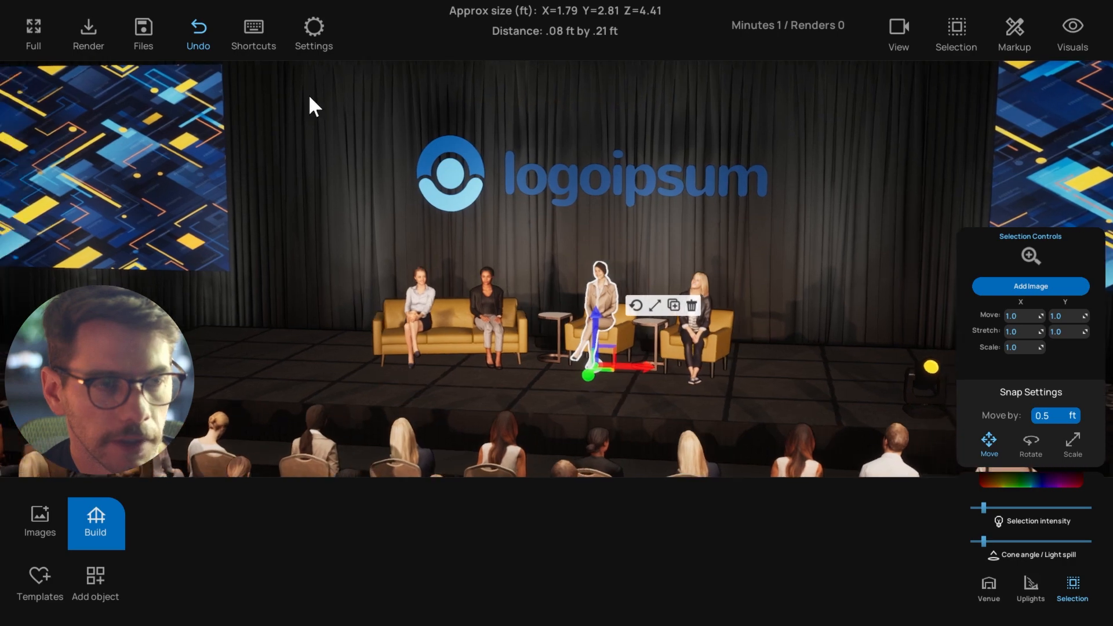
mouse_move(615, 375)
mouse_down()
mouse_move(607, 414)
mouse_move(688, 374)
mouse_move(624, 396)
mouse_up()
Try shifting the woman in the tan blazer off her armchair towards the side table, and undo the move
scroll(623, 402, up, 5)
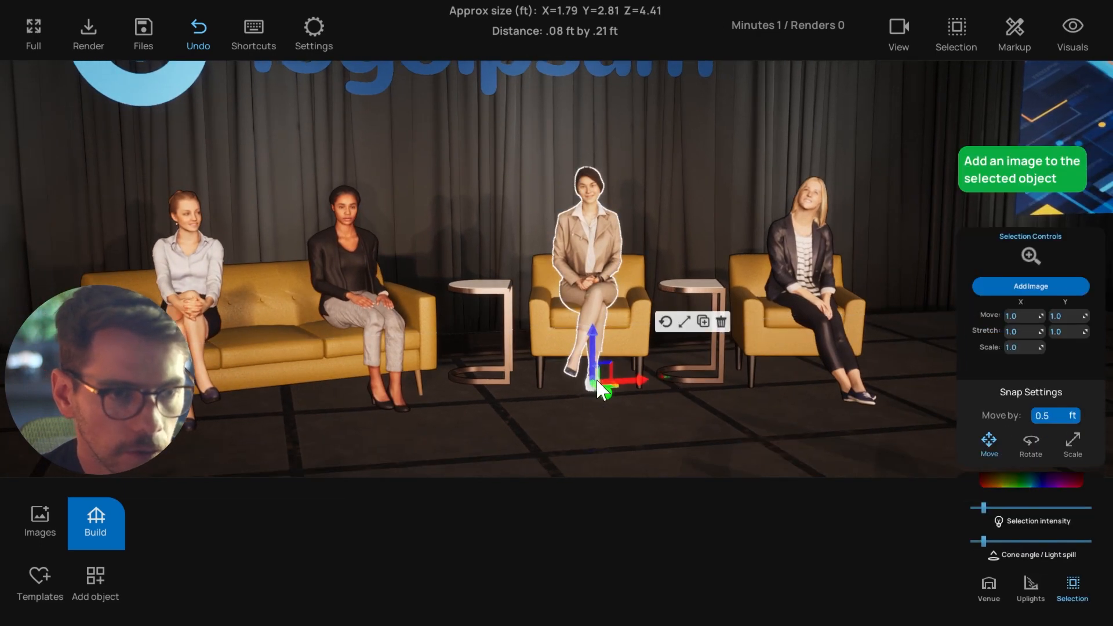
right_drag(598, 380, 552, 386)
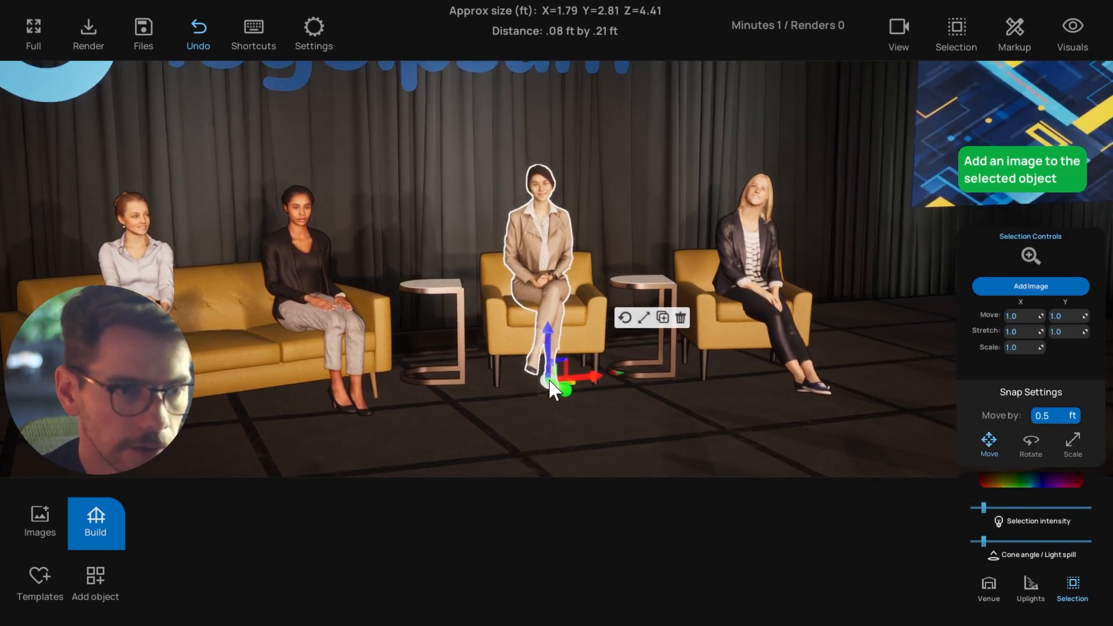
drag(553, 374, 600, 389)
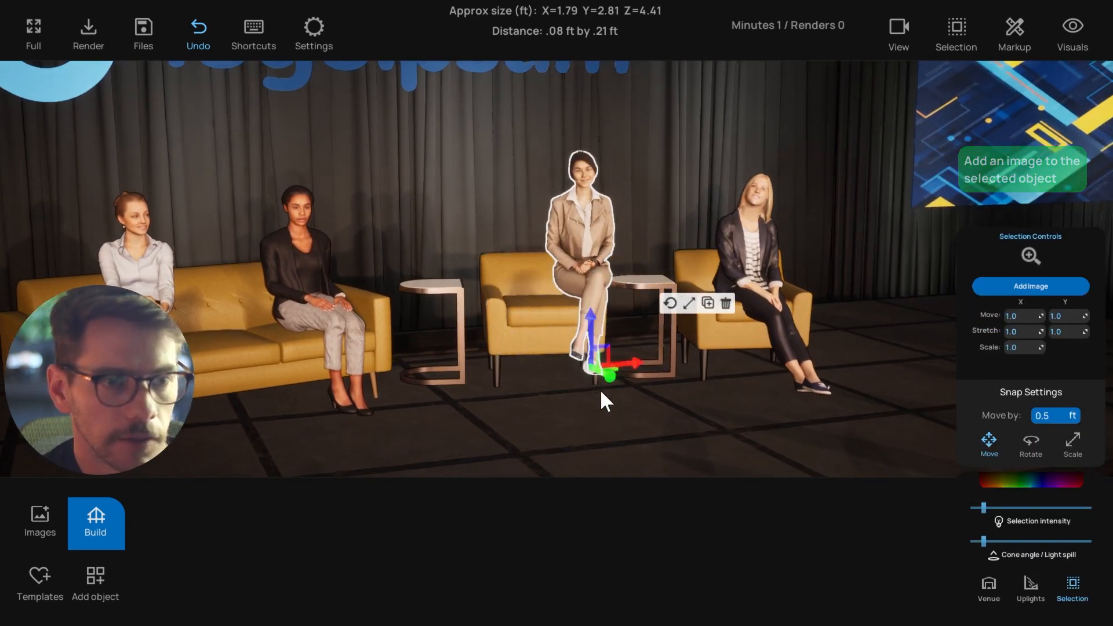
key(ctrl+z)
scroll(668, 408, down, 3)
scroll(667, 409, down, 2)
right_drag(667, 408, 577, 412)
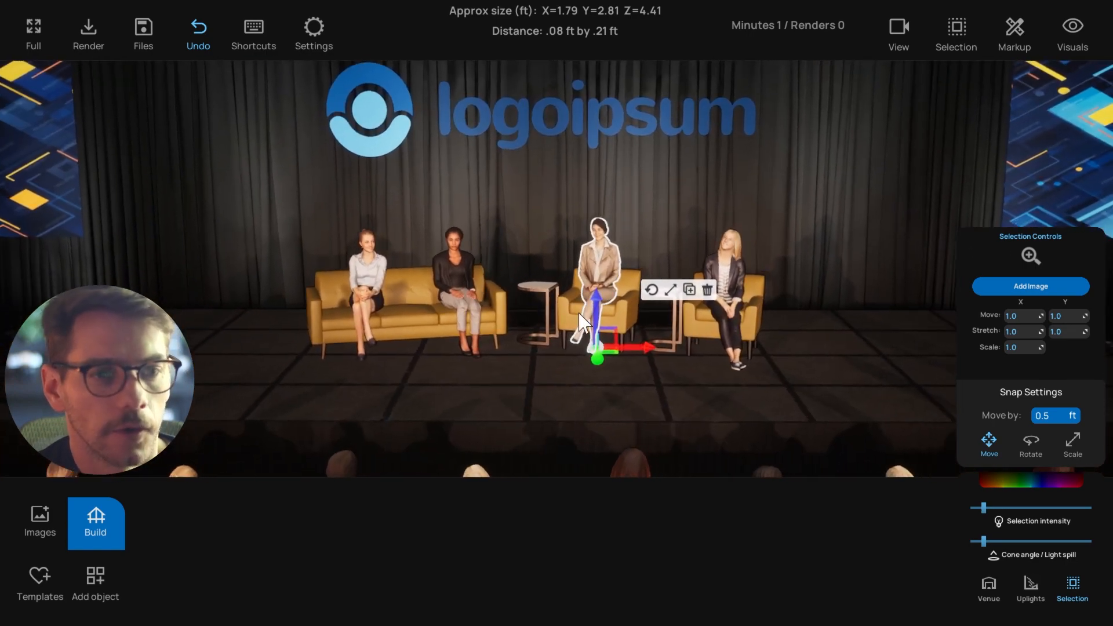
scroll(569, 326, down, 2)
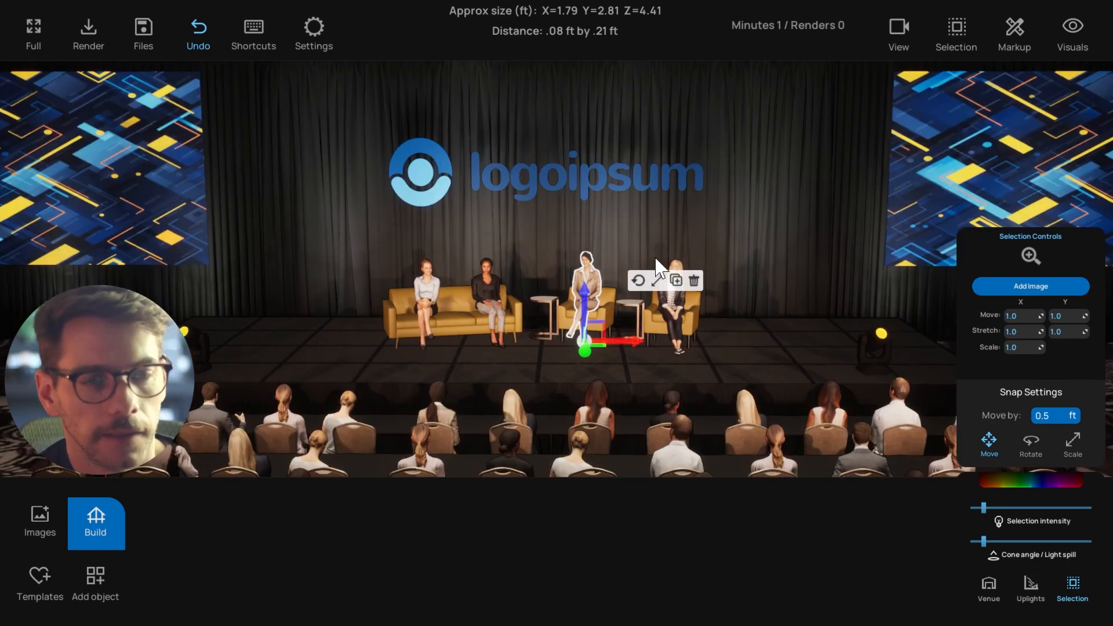
right_drag(655, 258, 562, 376)
click(587, 367)
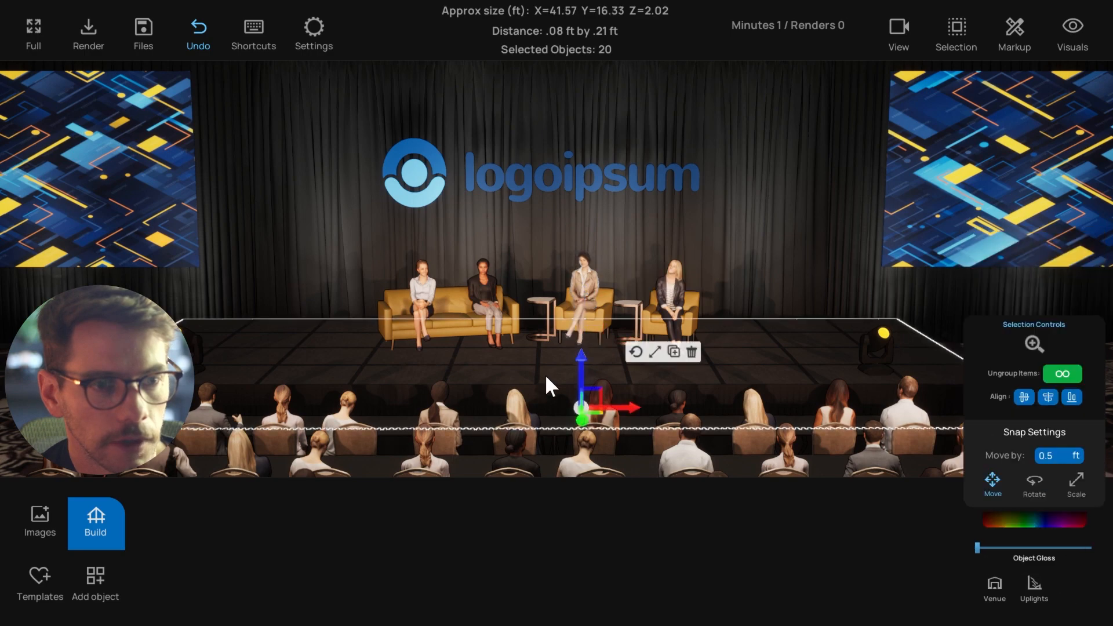
scroll(544, 373, down, 2)
click(564, 110)
scroll(547, 255, up, 2)
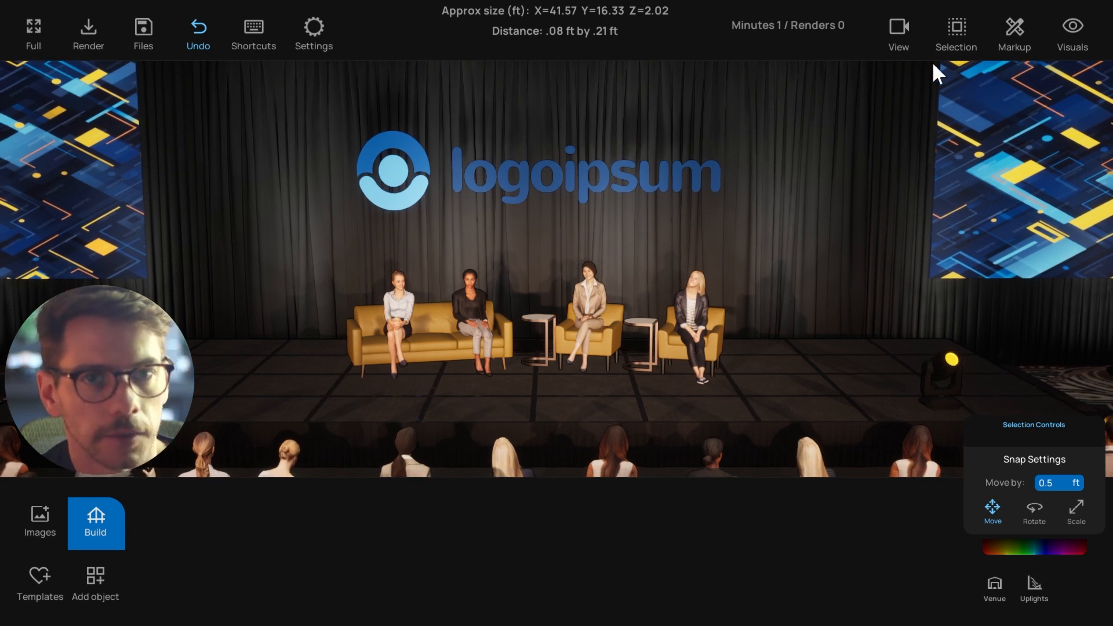
click(586, 287)
scroll(589, 301, up, 1)
scroll(619, 192, down, 2)
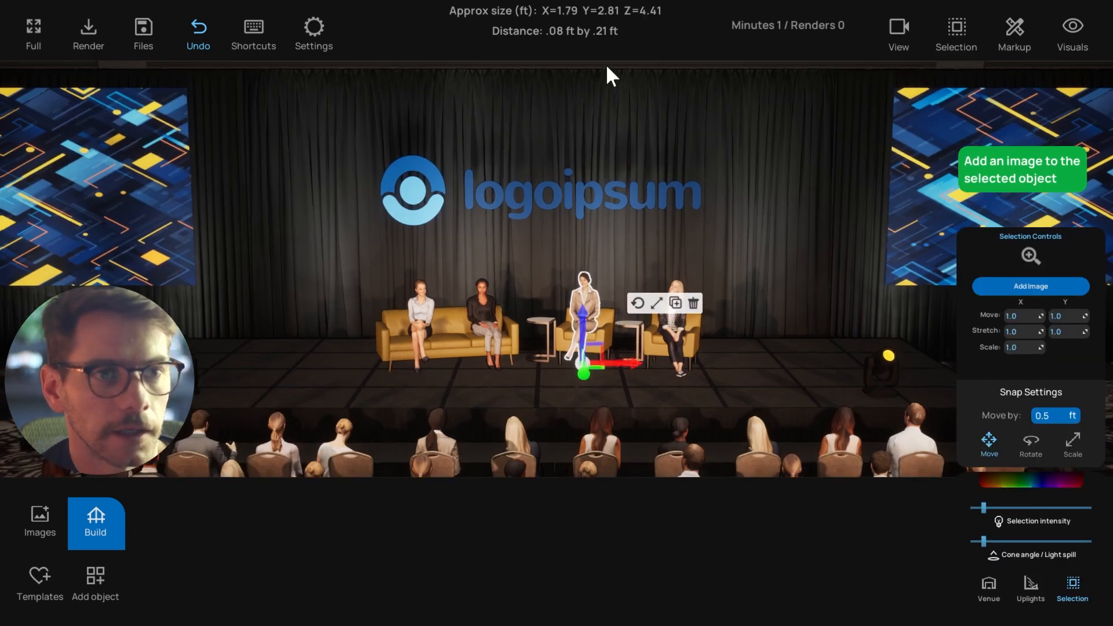
click(606, 64)
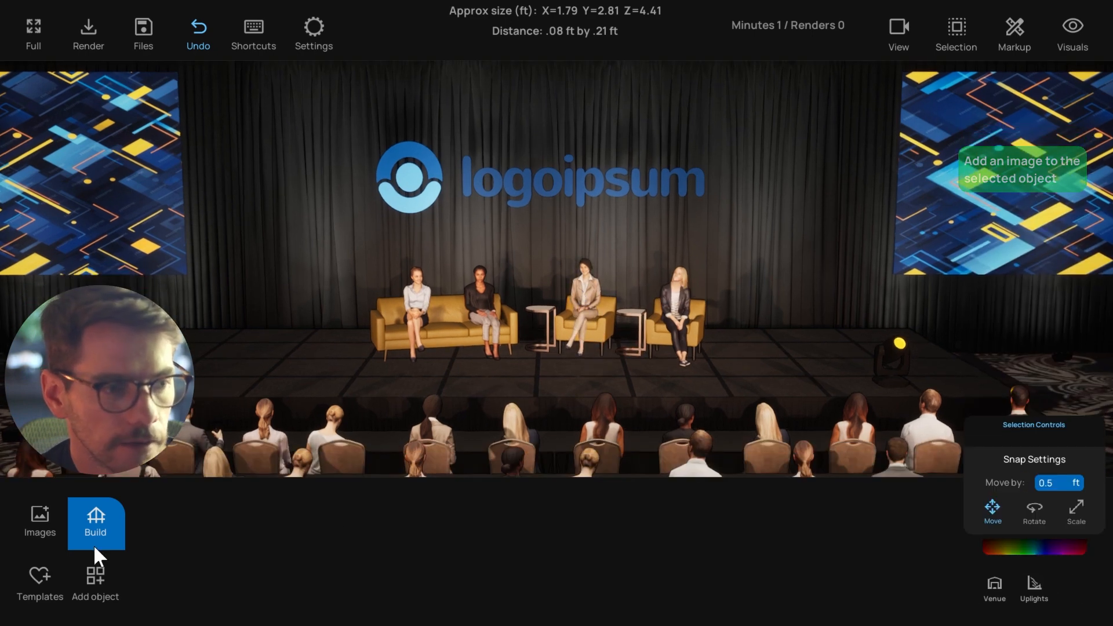
Add the Atomic_Bitty_Dream decor panel to the stage floor in front of the seated speakers
click(95, 576)
click(335, 575)
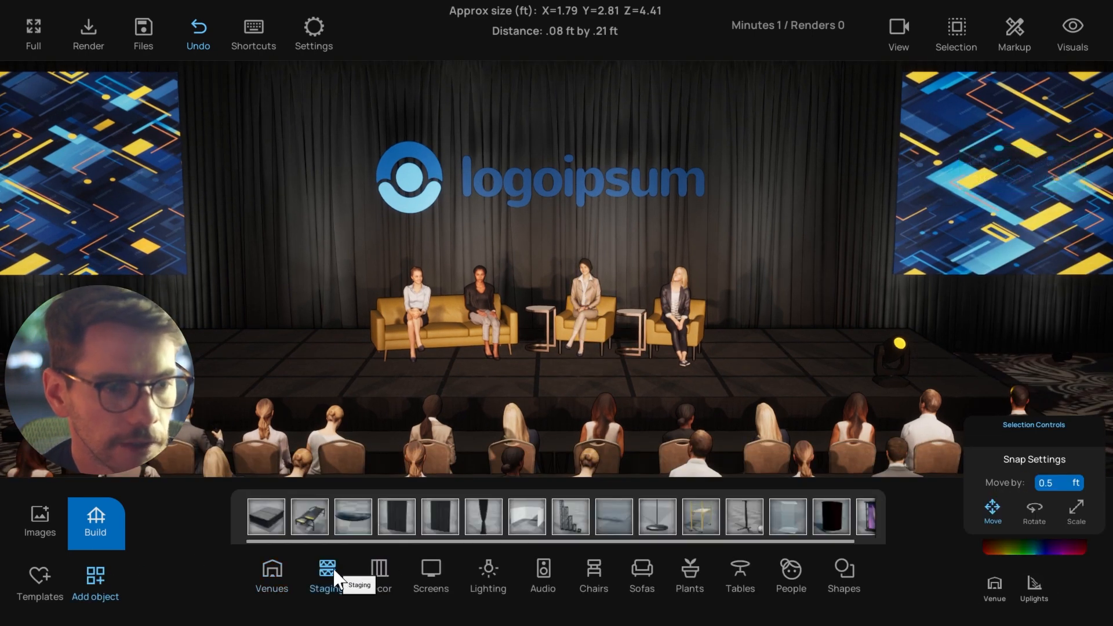
click(388, 574)
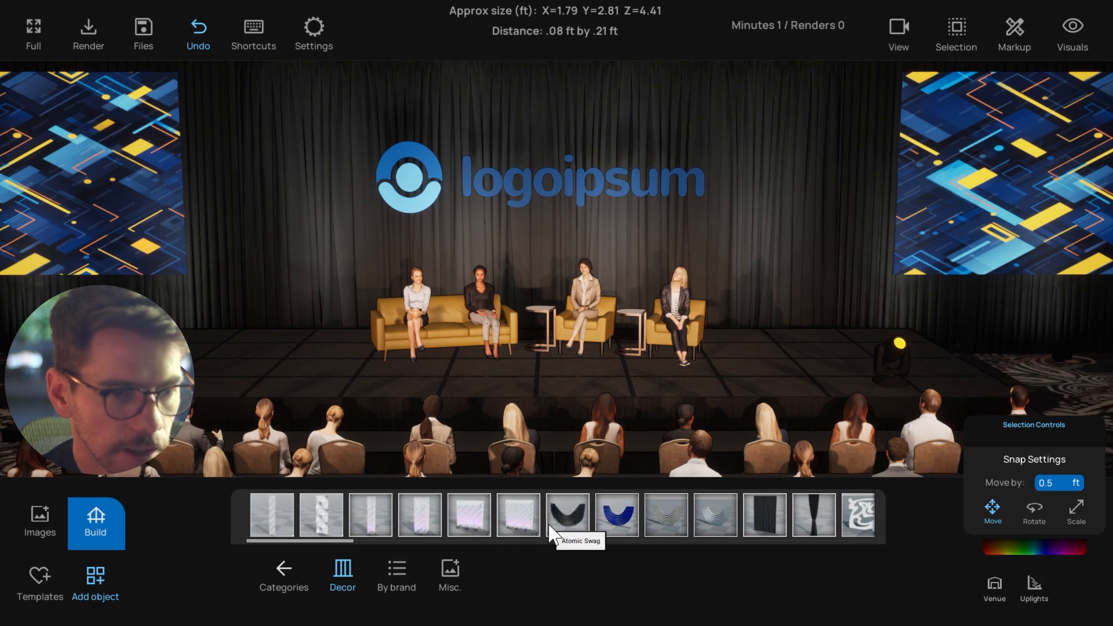
scroll(550, 528, down, 6)
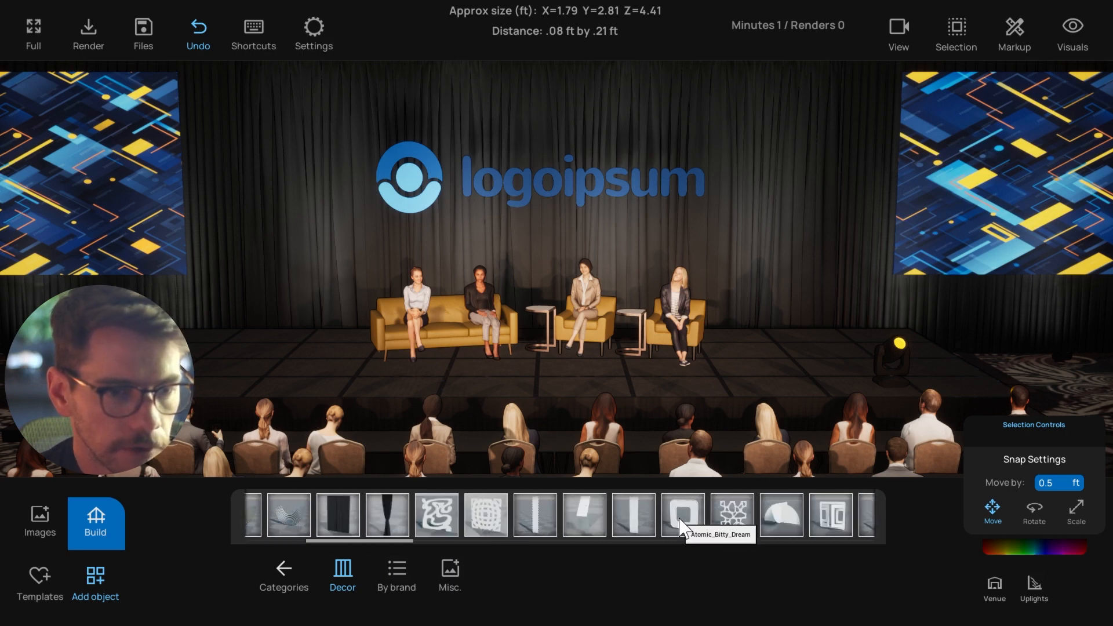
drag(683, 514, 549, 400)
click(526, 383)
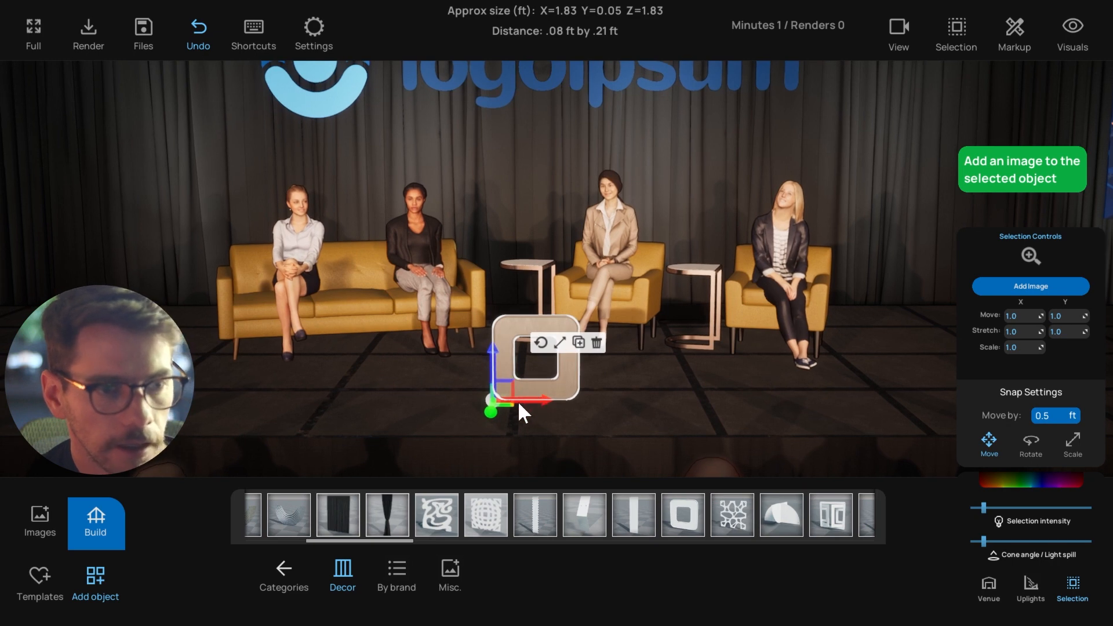
Duplicate the square decor panel, slide the copy sideways along one axis, and turn off multi-select
click(578, 342)
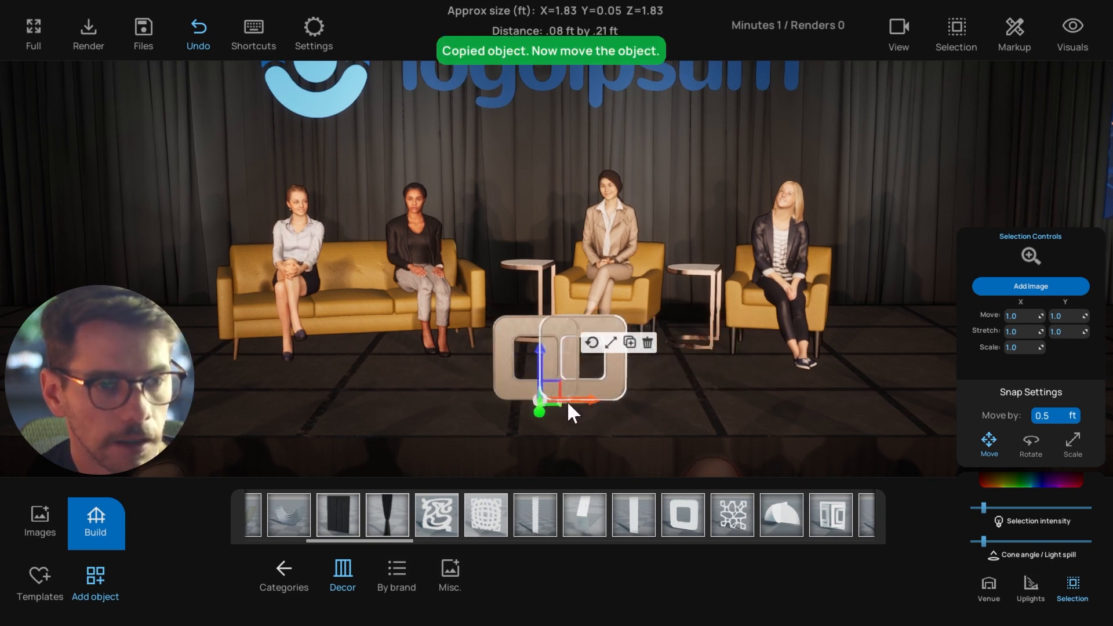
drag(568, 404, 679, 405)
click(951, 26)
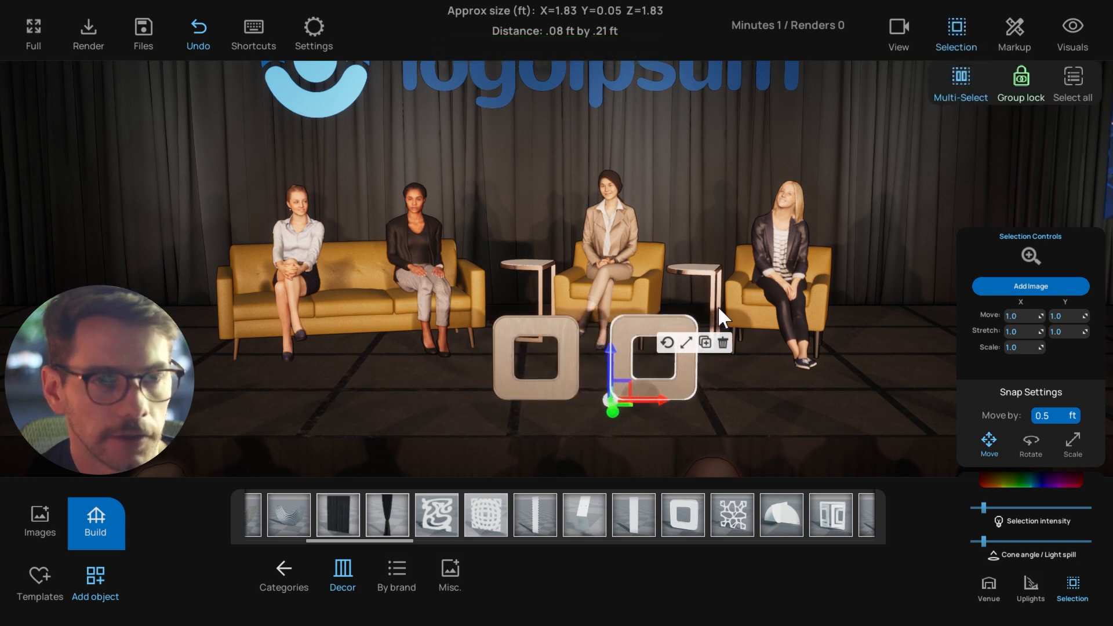
click(1019, 85)
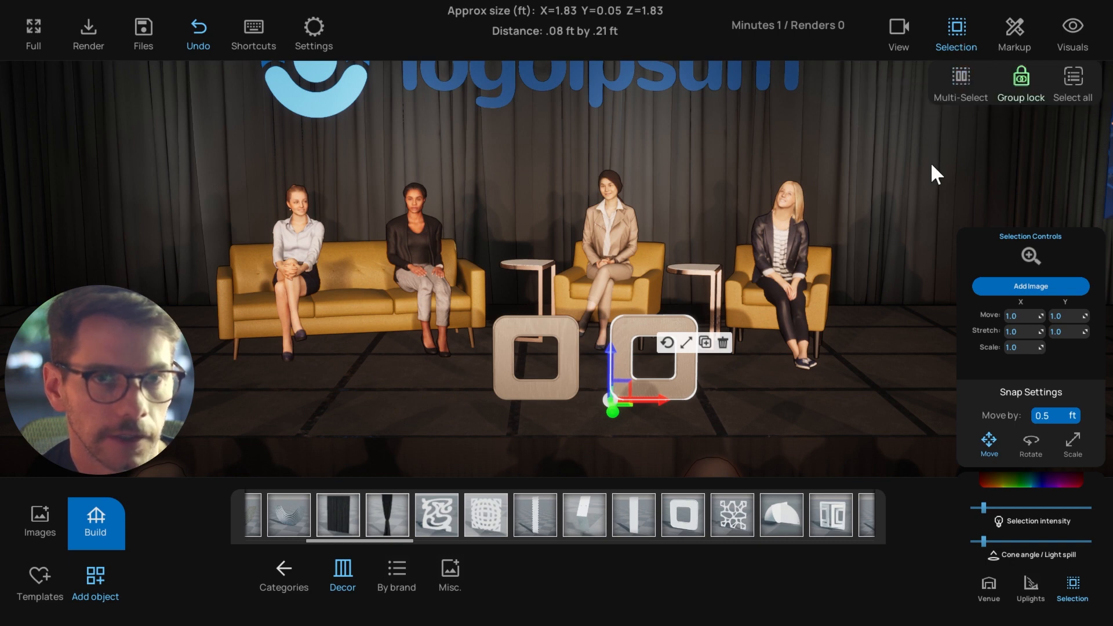
Reposition the two square decor panels freely on the stage floor, and delete the duplicated one
drag(631, 341, 676, 381)
scroll(544, 388, up, 2)
scroll(563, 418, down, 3)
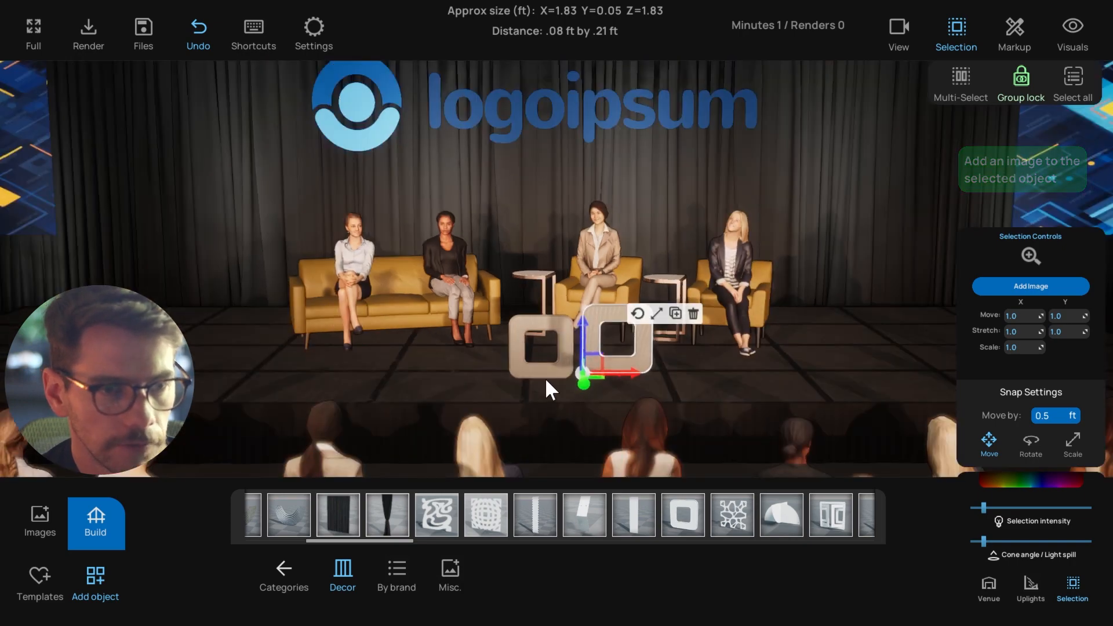
mouse_move(544, 374)
mouse_down()
mouse_move(536, 362)
mouse_move(533, 376)
mouse_up()
scroll(547, 391, up, 3)
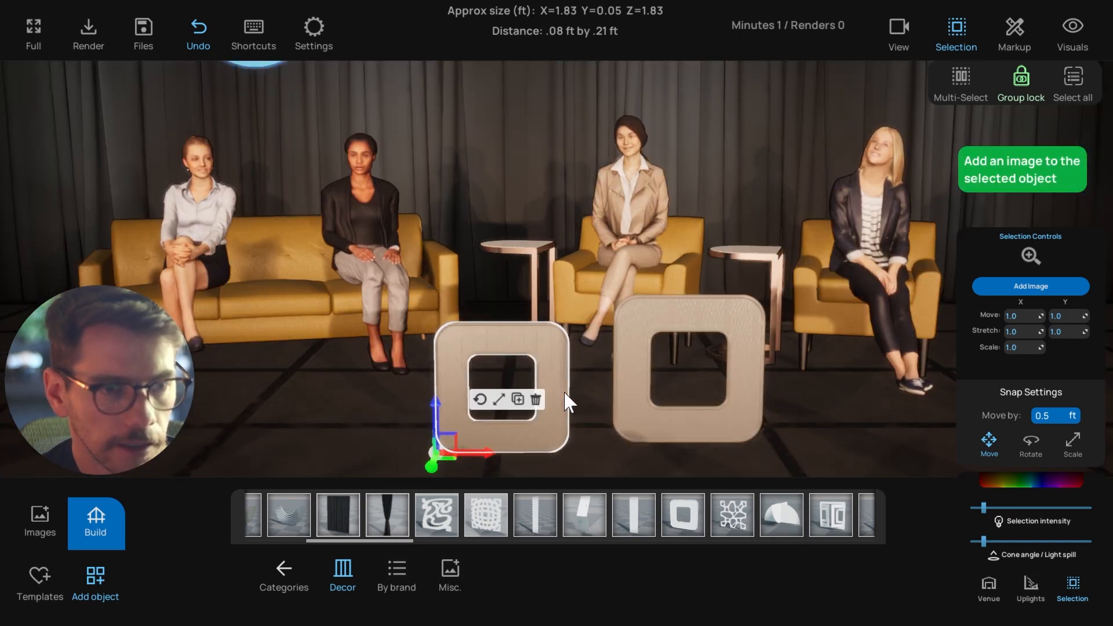
scroll(572, 396, down, 3)
scroll(597, 394, up, 1)
drag(615, 399, 556, 409)
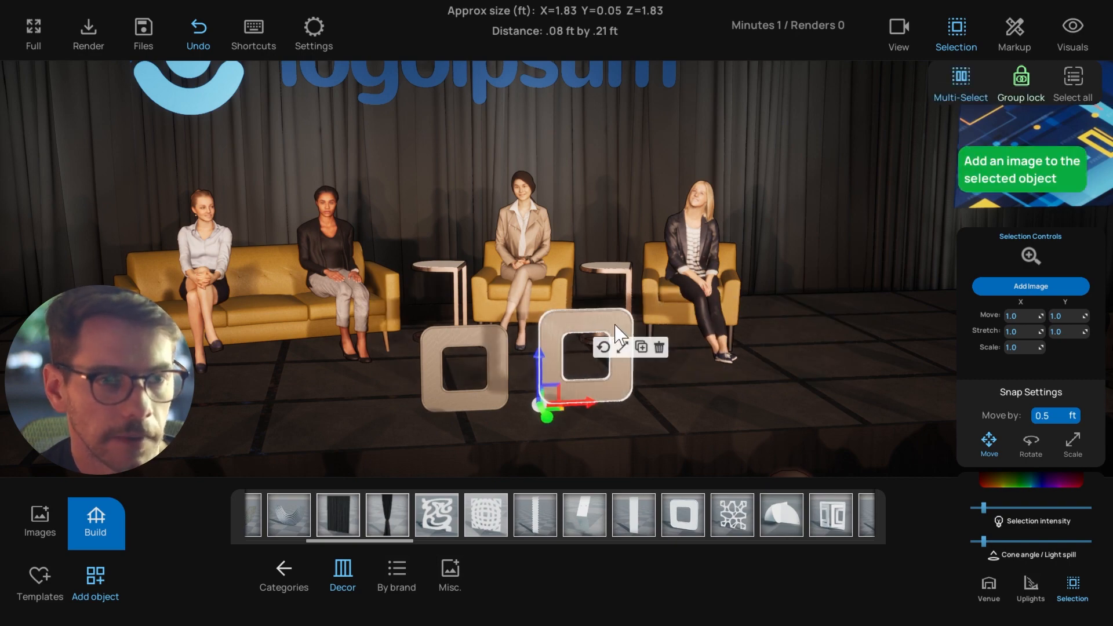
click(659, 347)
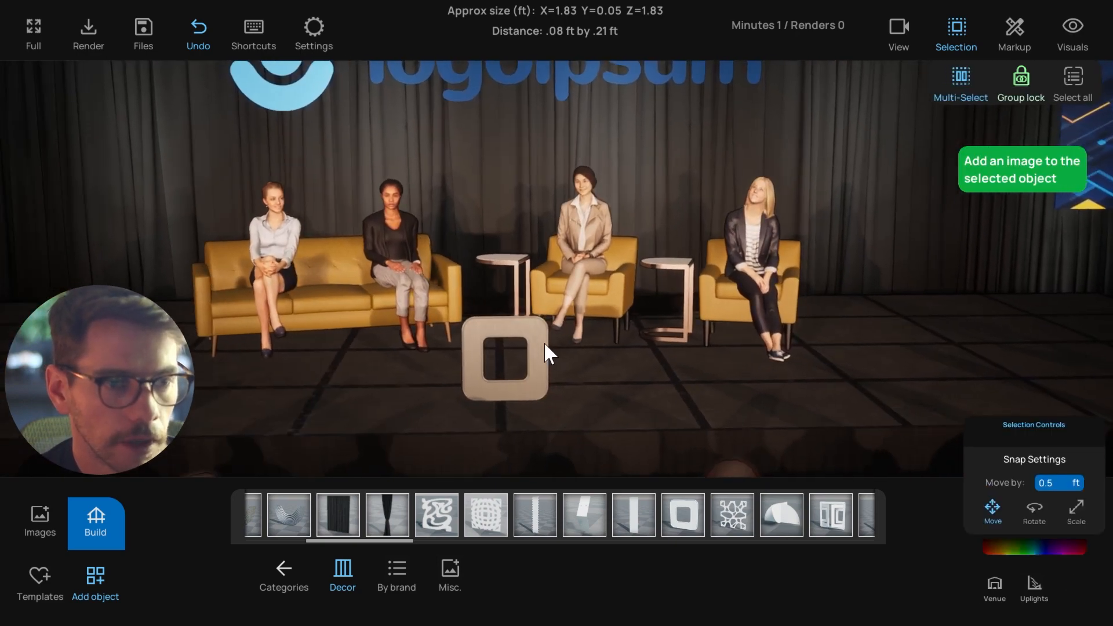
Duplicate the remaining square decor panel and slide the copy sideways to stand right beside the original
click(540, 348)
click(539, 344)
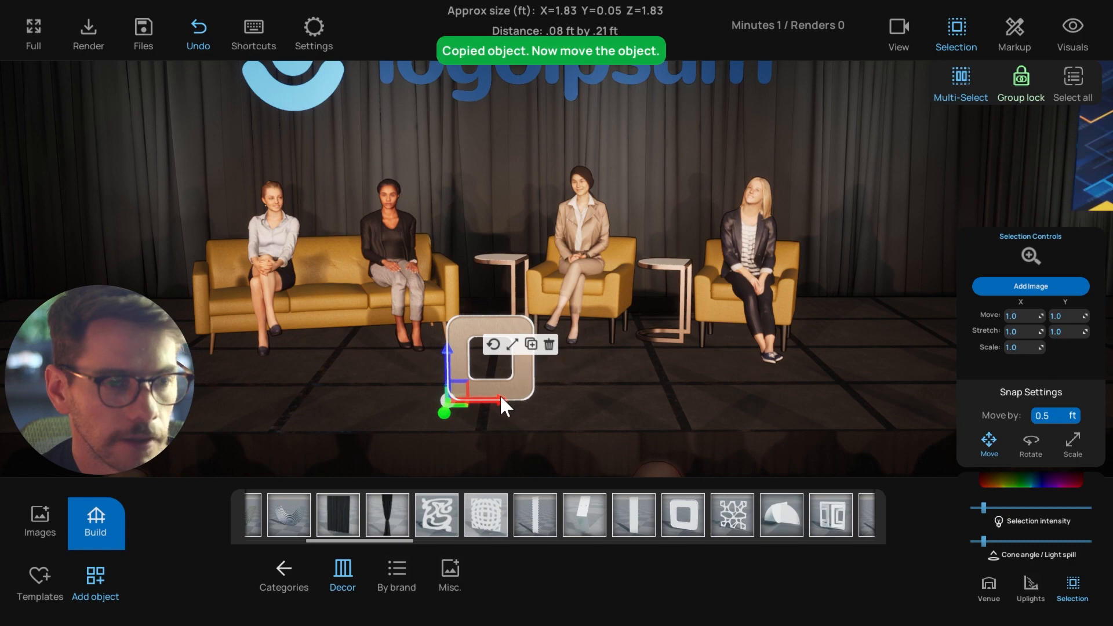
drag(483, 398, 586, 404)
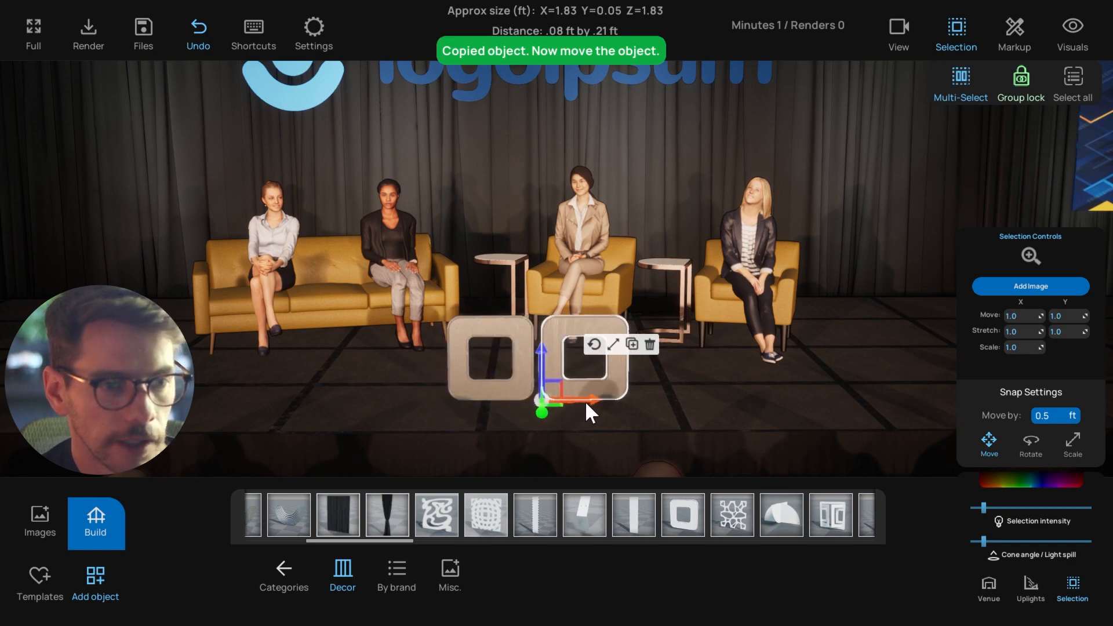
Examine the alignment and gap between the two square decor panels up close
key(f)
scroll(522, 367, up, 3)
right_drag(522, 367, 607, 377)
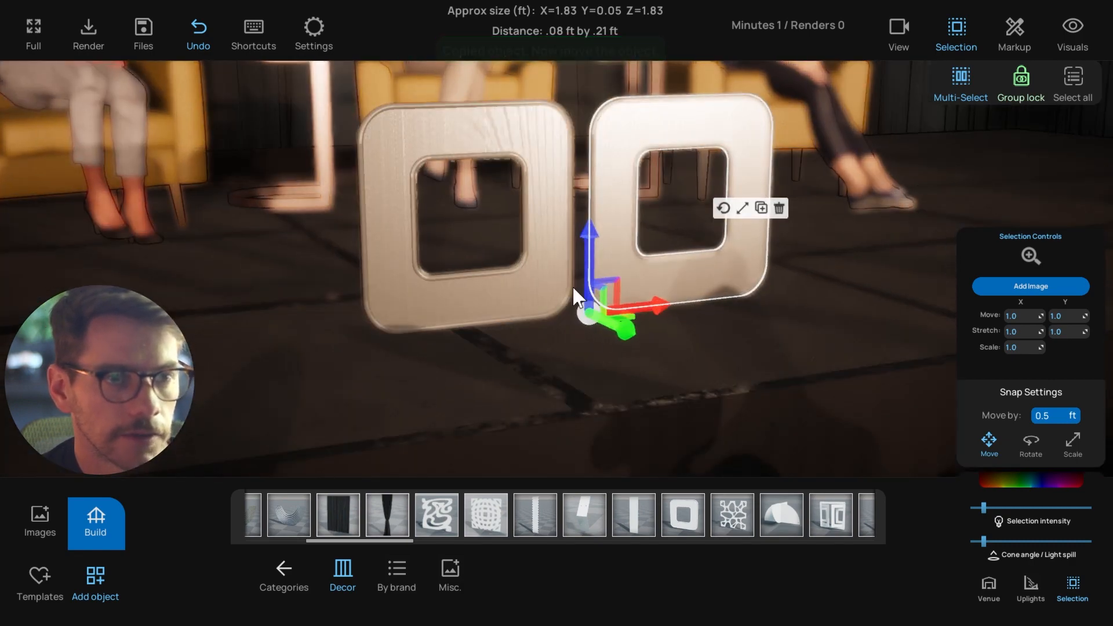
middle_drag(572, 286, 563, 328)
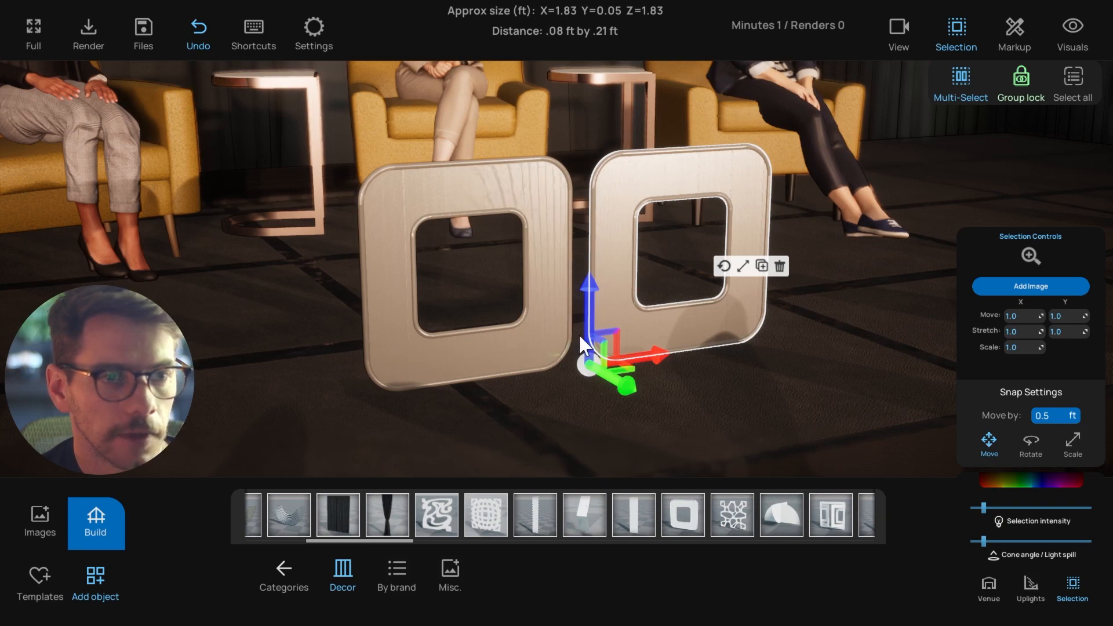
right_drag(579, 333, 539, 370)
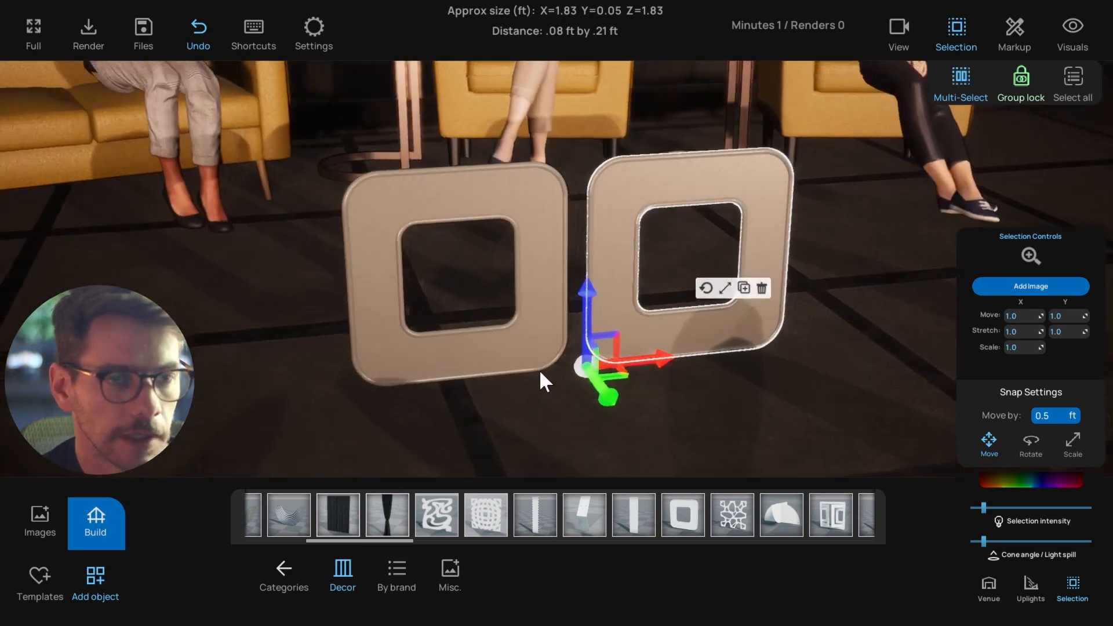
scroll(522, 371, down, 5)
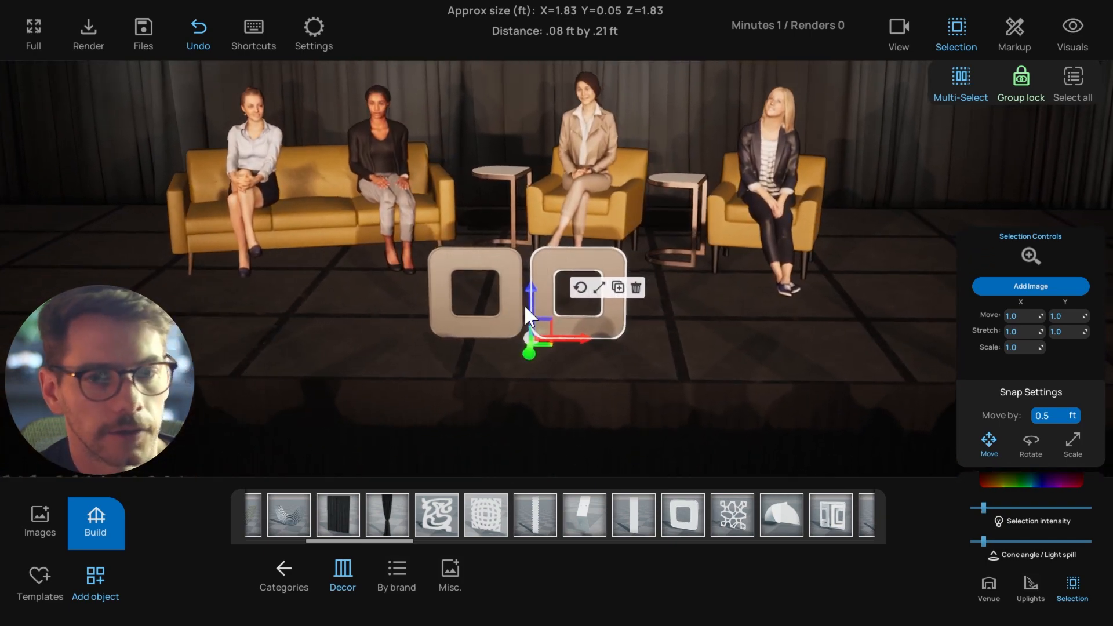
right_drag(526, 307, 509, 324)
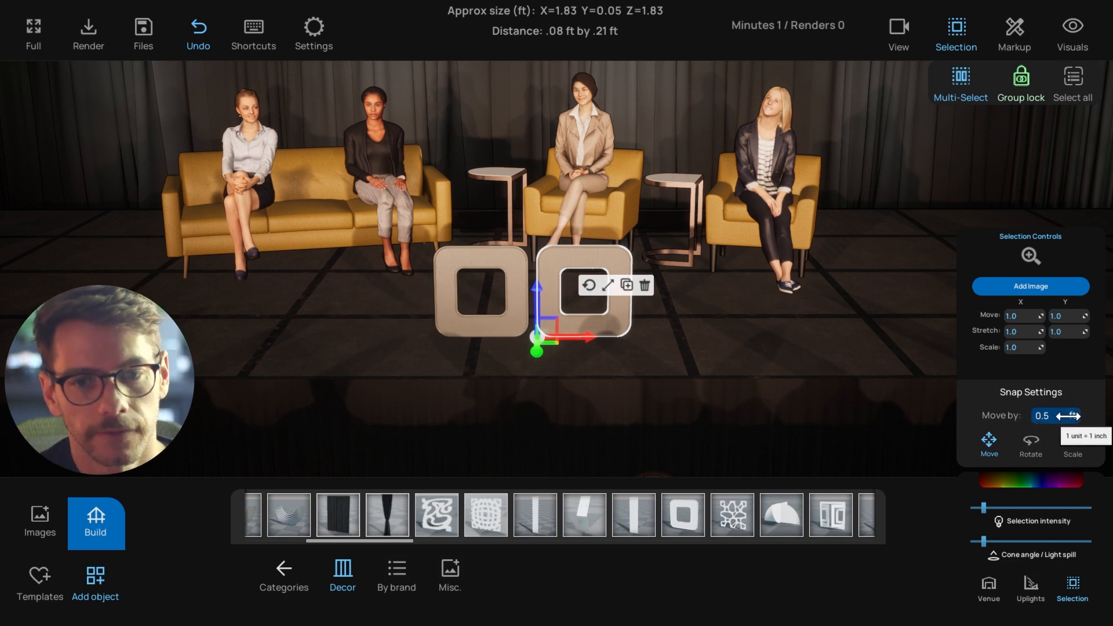
Try inch and cm as the distance unit in the settings, and restore it to foot (ft)
click(314, 28)
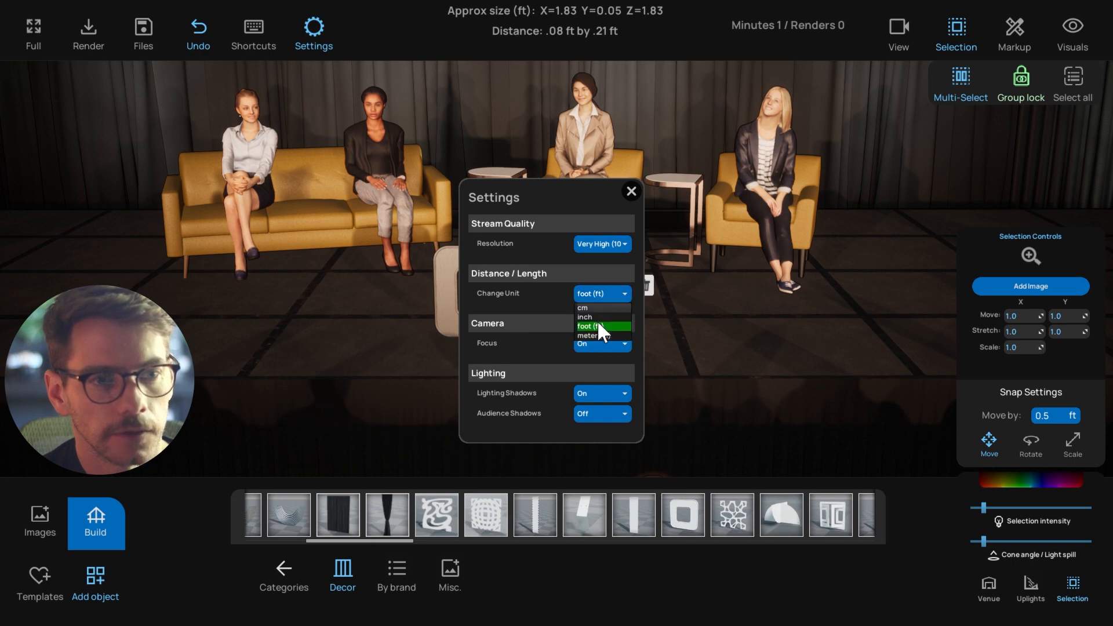
click(592, 316)
click(596, 292)
click(593, 307)
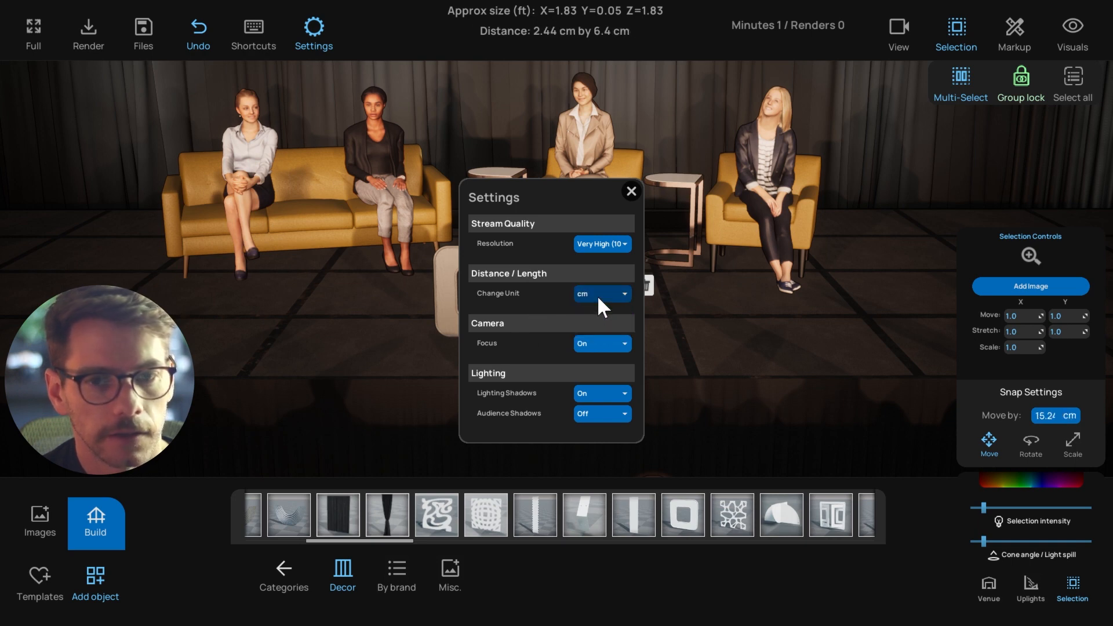
click(597, 295)
click(593, 322)
click(632, 191)
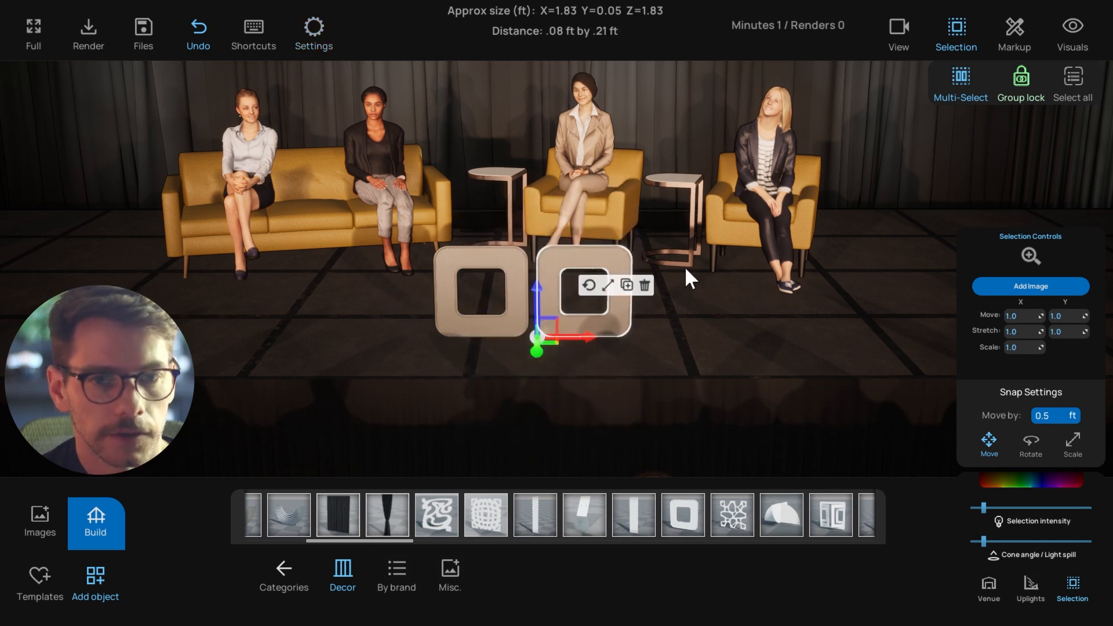
Delete the duplicated square decor panel standing beside the original on the stage
scroll(731, 338, up, 2)
scroll(730, 338, down, 2)
right_drag(727, 339, 766, 374)
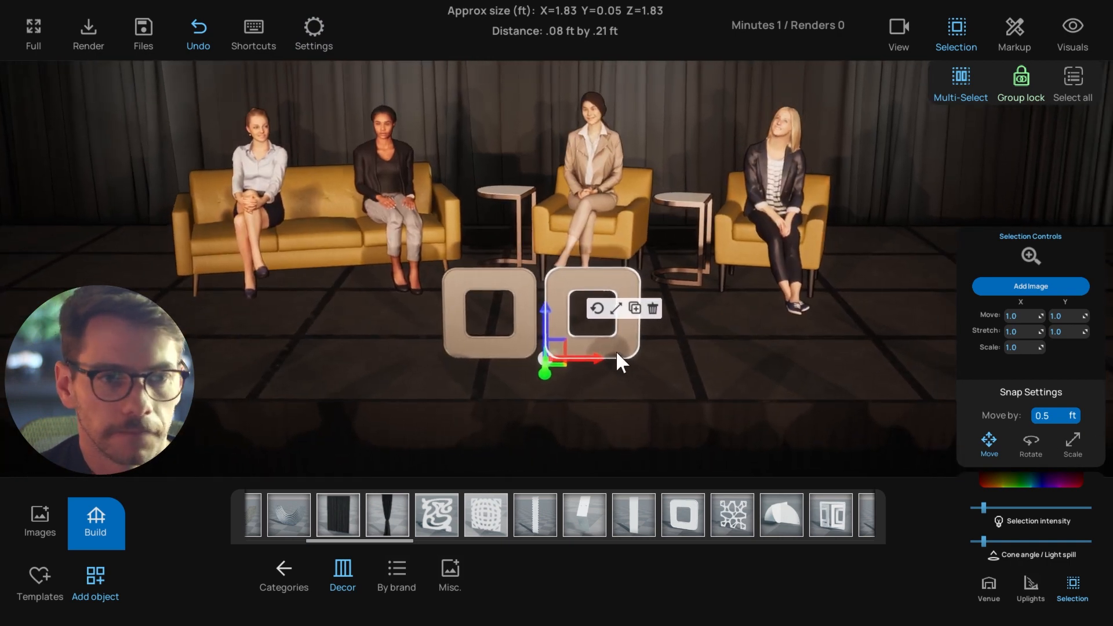
click(651, 308)
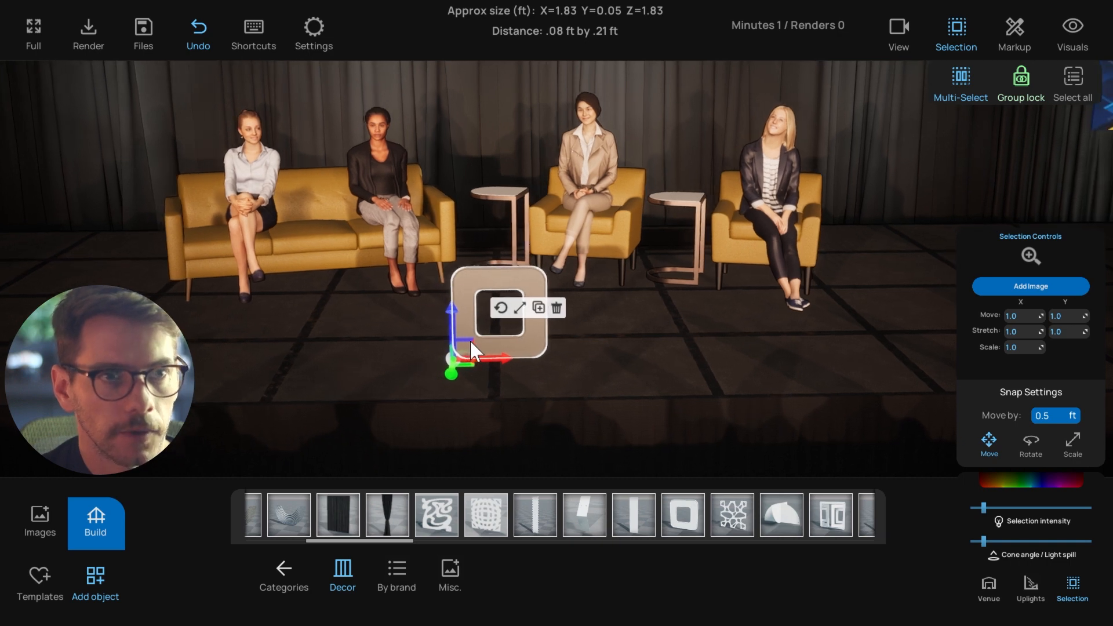
click(409, 313)
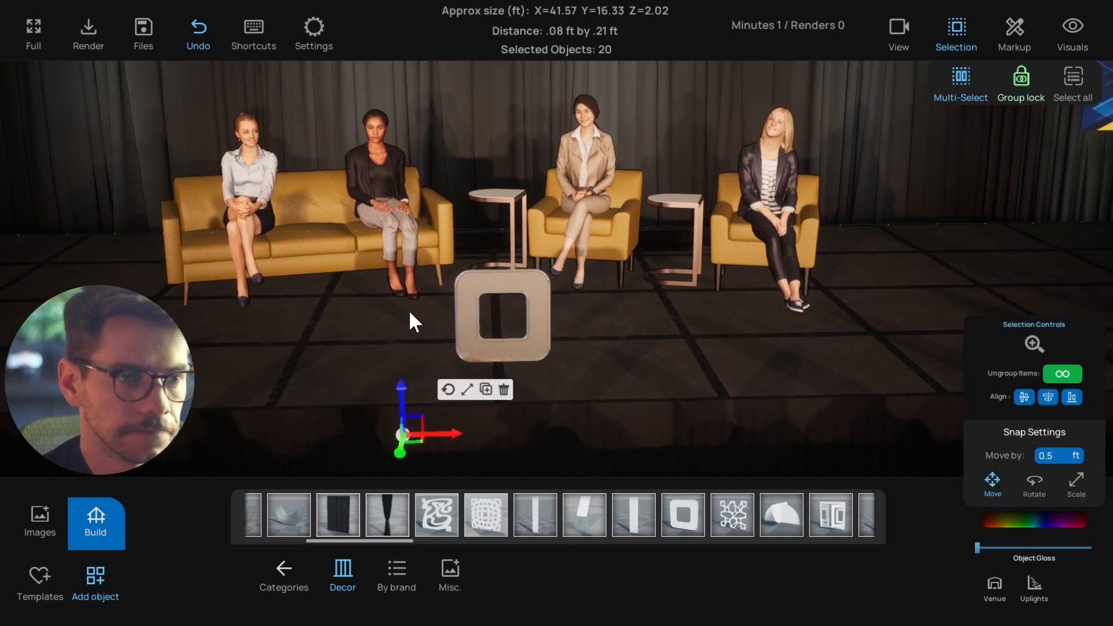
Set the move snap to 1.83 ft, duplicate the square decor panel, and slide the copy one increment sideways against the original
click(467, 294)
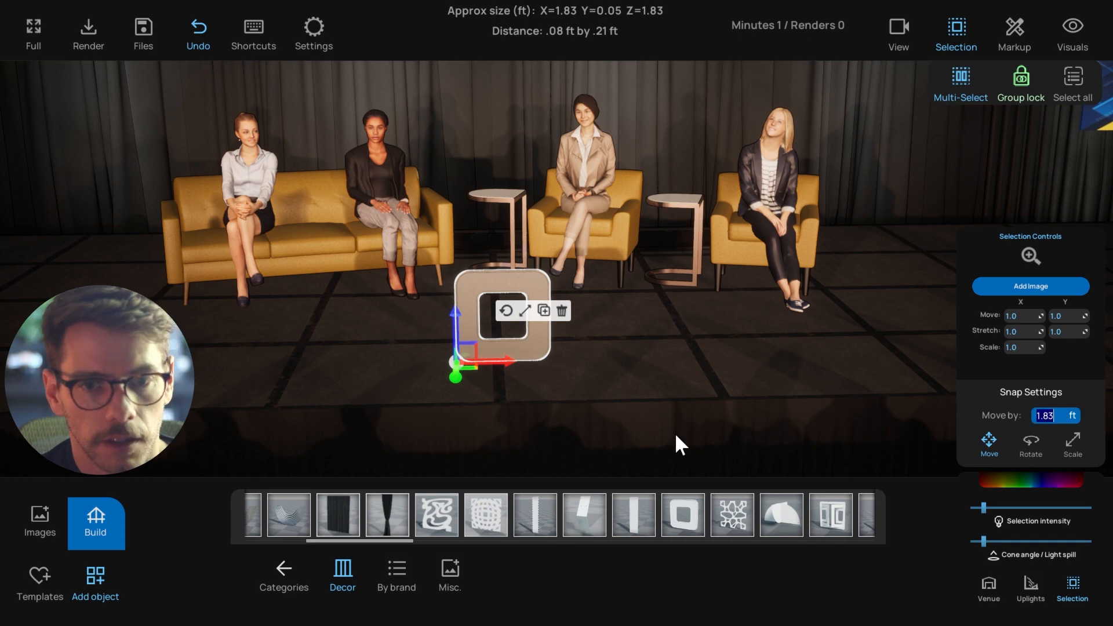
click(543, 310)
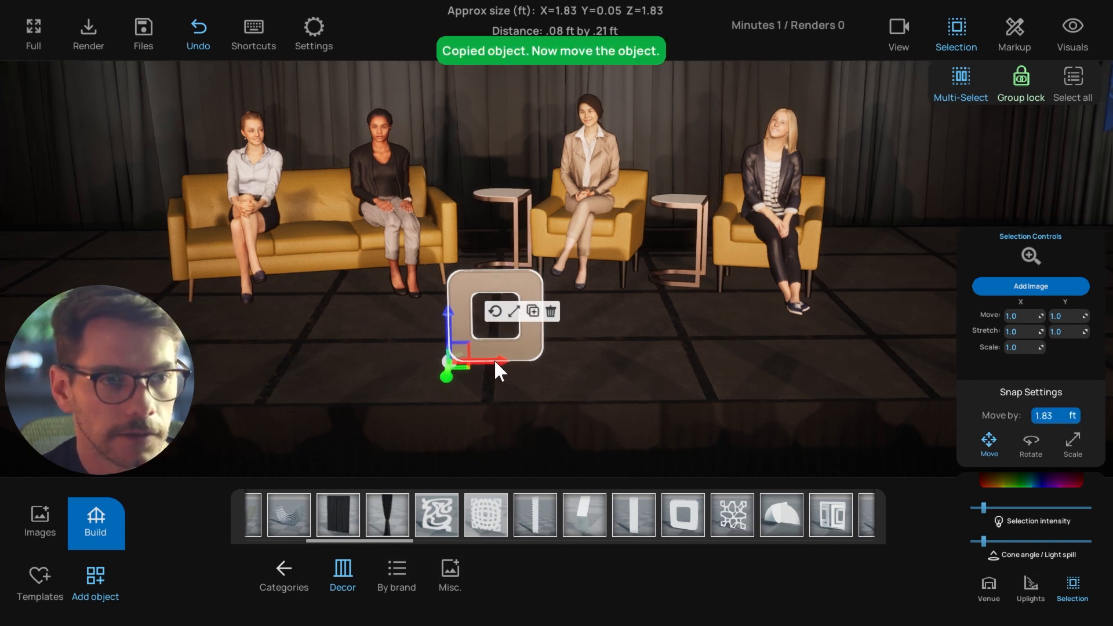
drag(495, 362, 586, 364)
scroll(539, 310, up, 2)
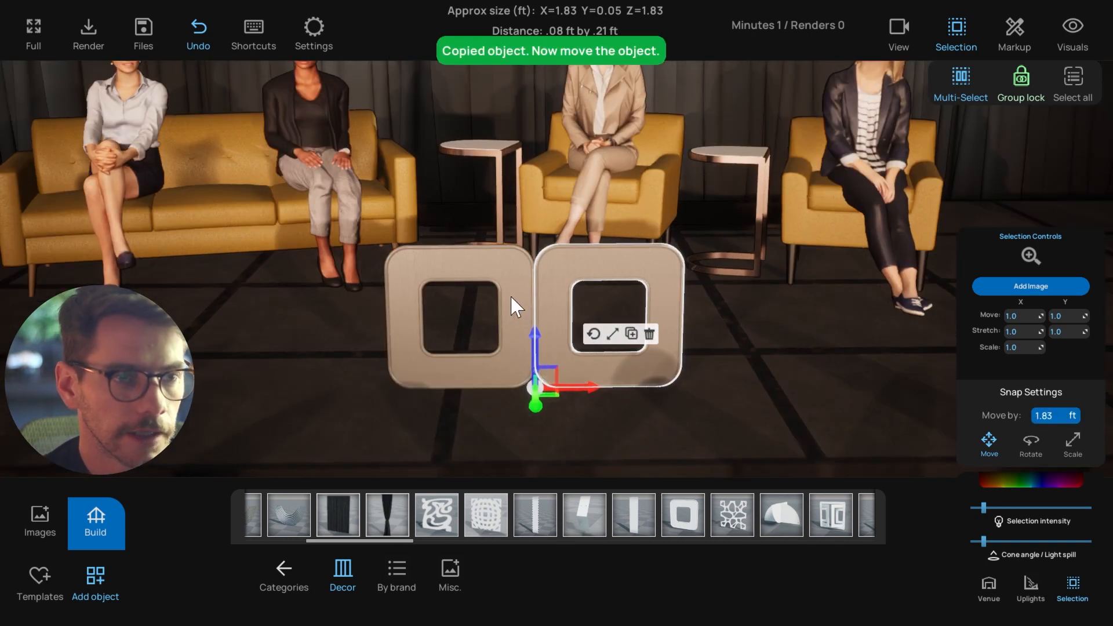
click(516, 307)
click(552, 286)
click(527, 284)
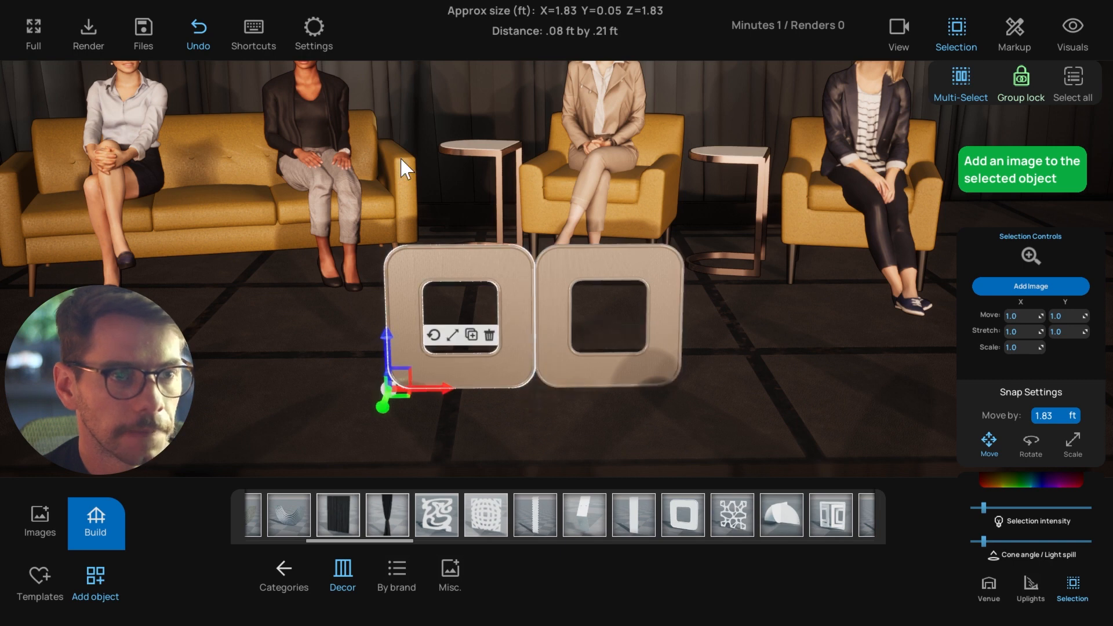
Try inch as the distance unit again, restore foot (ft), and close the settings
click(314, 31)
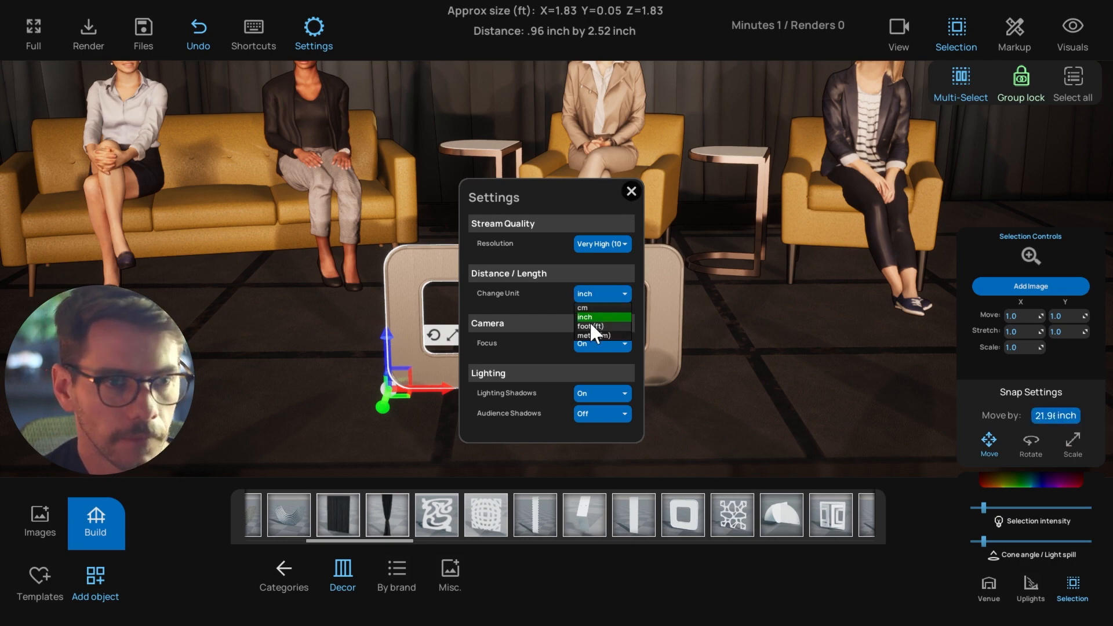
click(631, 192)
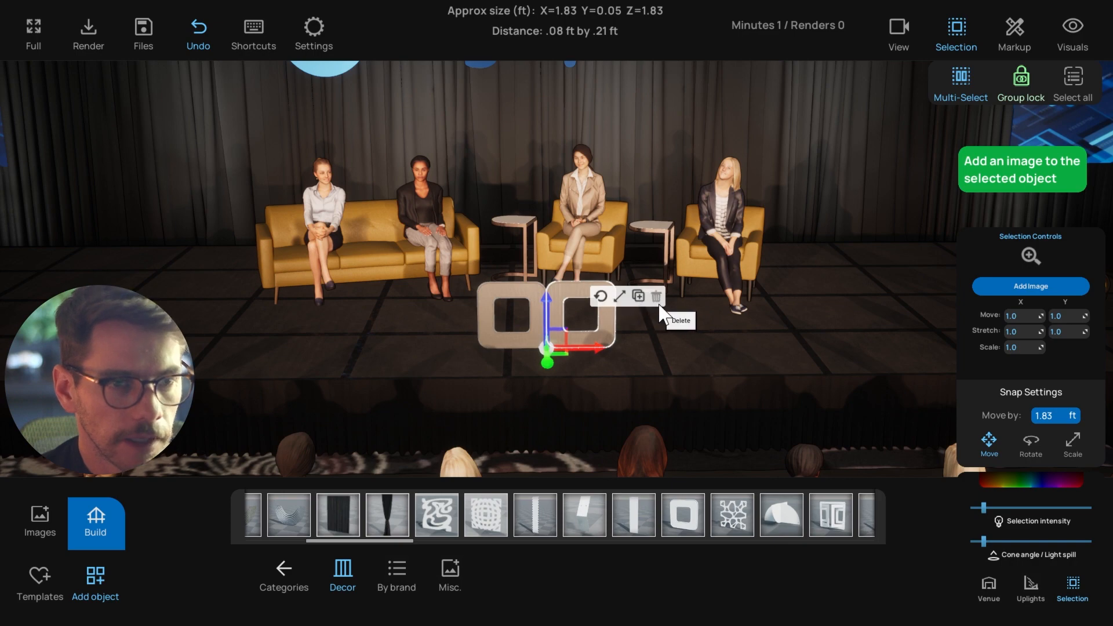
Delete the duplicated square decor panel and select the remaining one
click(659, 306)
click(533, 312)
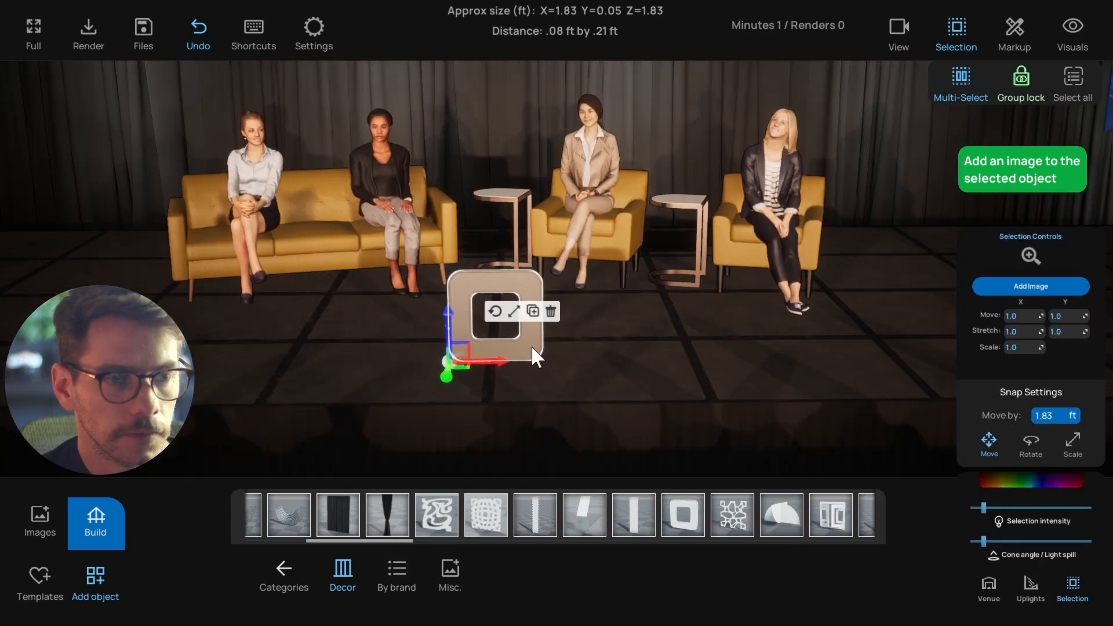
scroll(628, 349, up, 2)
scroll(628, 349, down, 2)
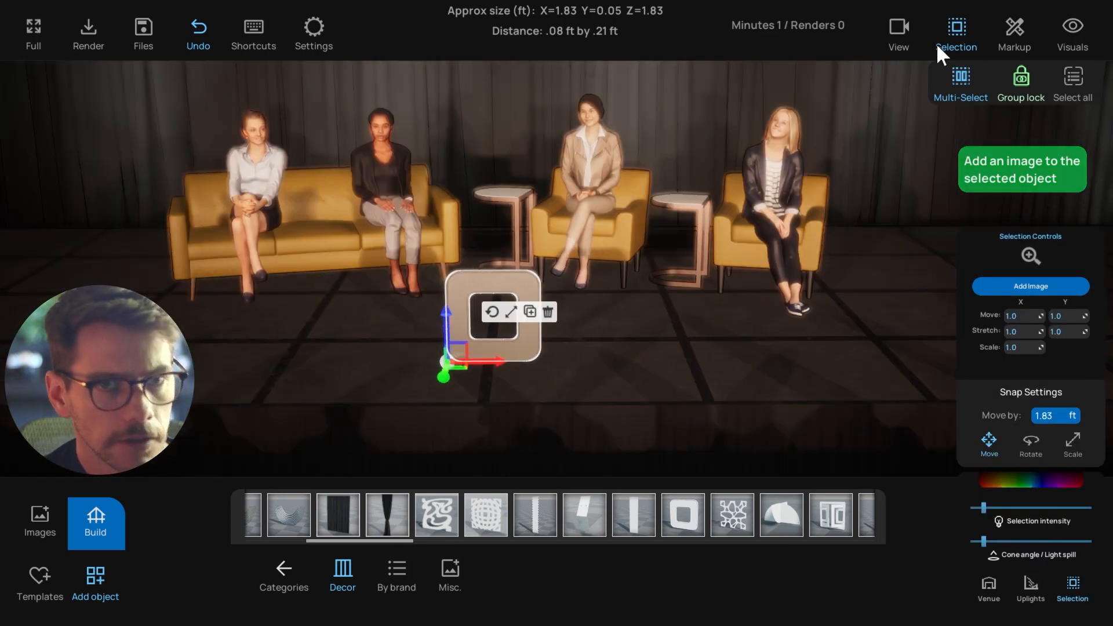
In top view, duplicate the square decor panel and slide the copy one 1.83 ft increment sideways to meet the original's end
click(899, 35)
click(722, 80)
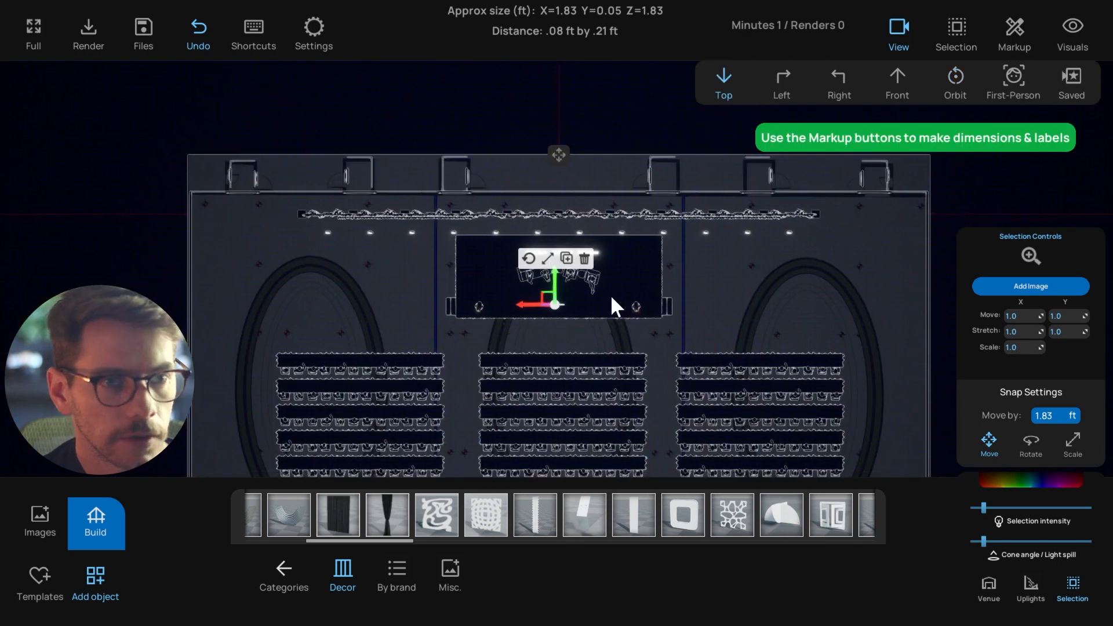
click(1030, 255)
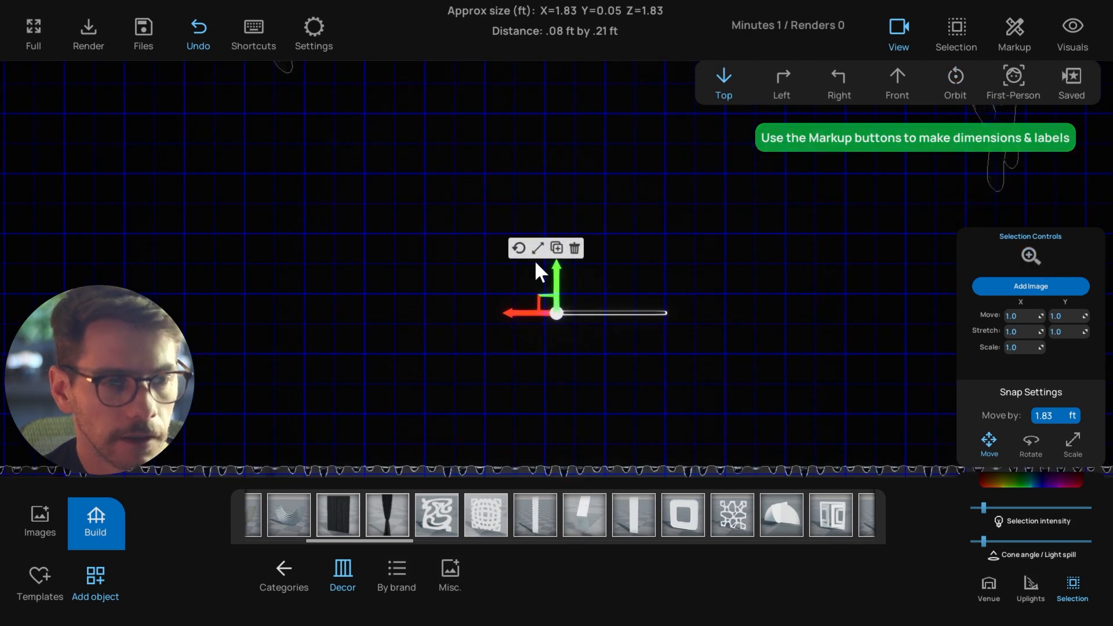
click(556, 248)
drag(558, 279, 626, 337)
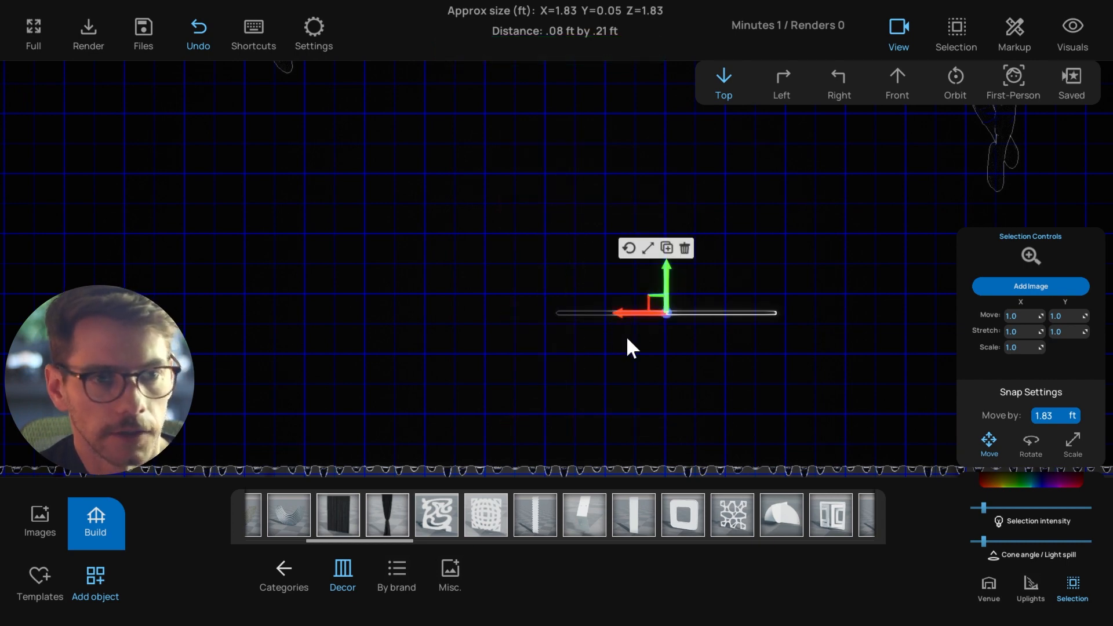
Set the move snap to 0.5 ft and return to the orbit view of the stage
scroll(629, 339, down, 3)
middle_drag(647, 347, 585, 361)
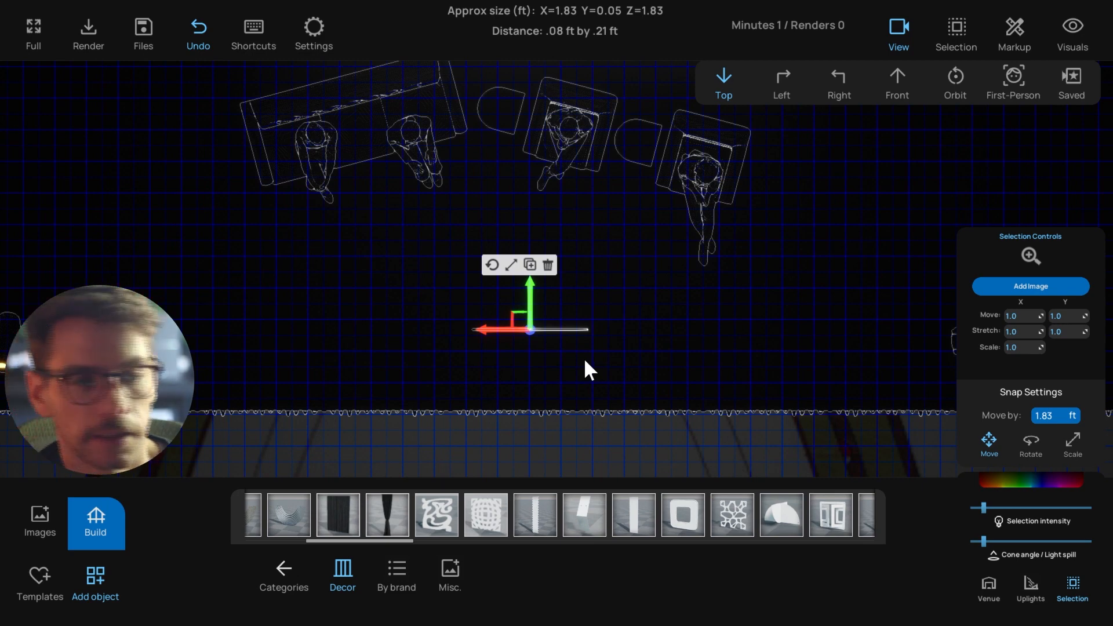
scroll(525, 332, up, 4)
scroll(504, 363, down, 2)
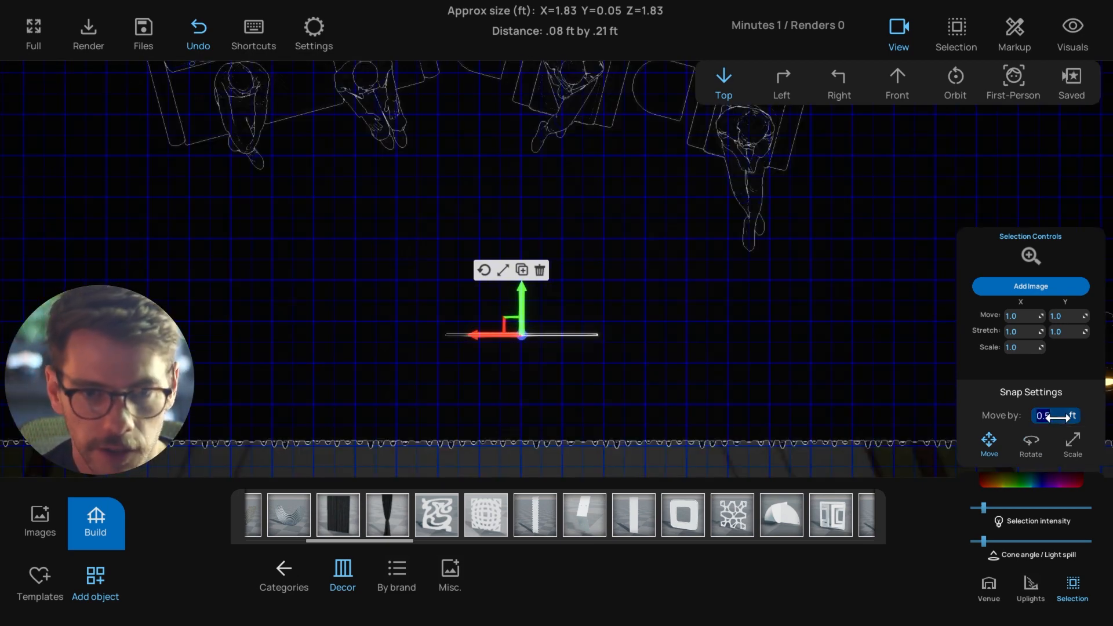
middle_drag(731, 388, 730, 360)
scroll(702, 354, up, 5)
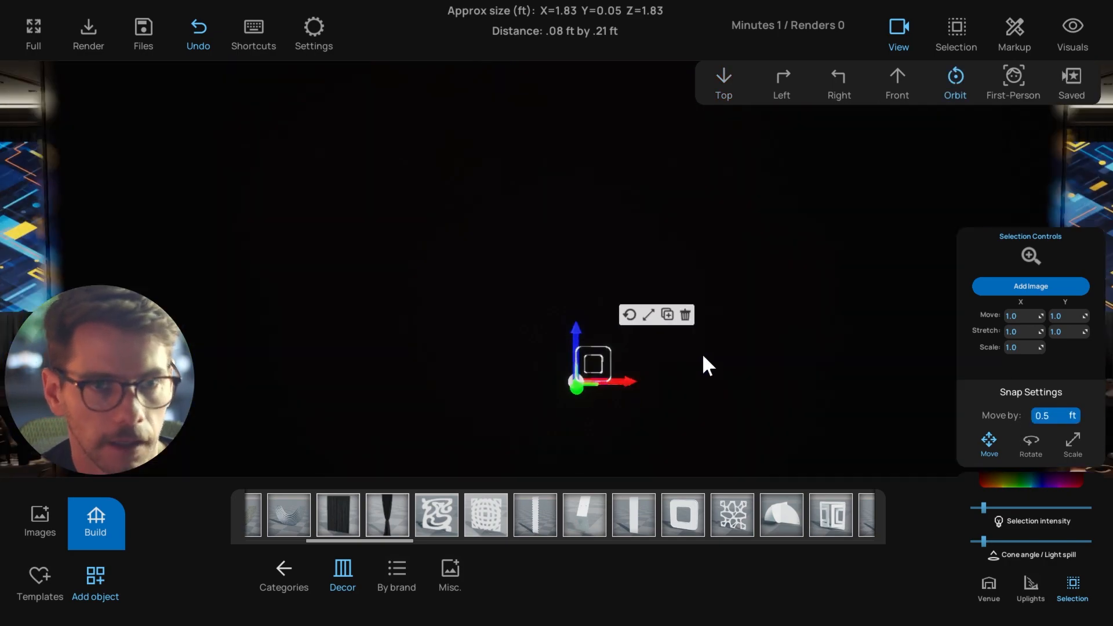
scroll(704, 377, up, 2)
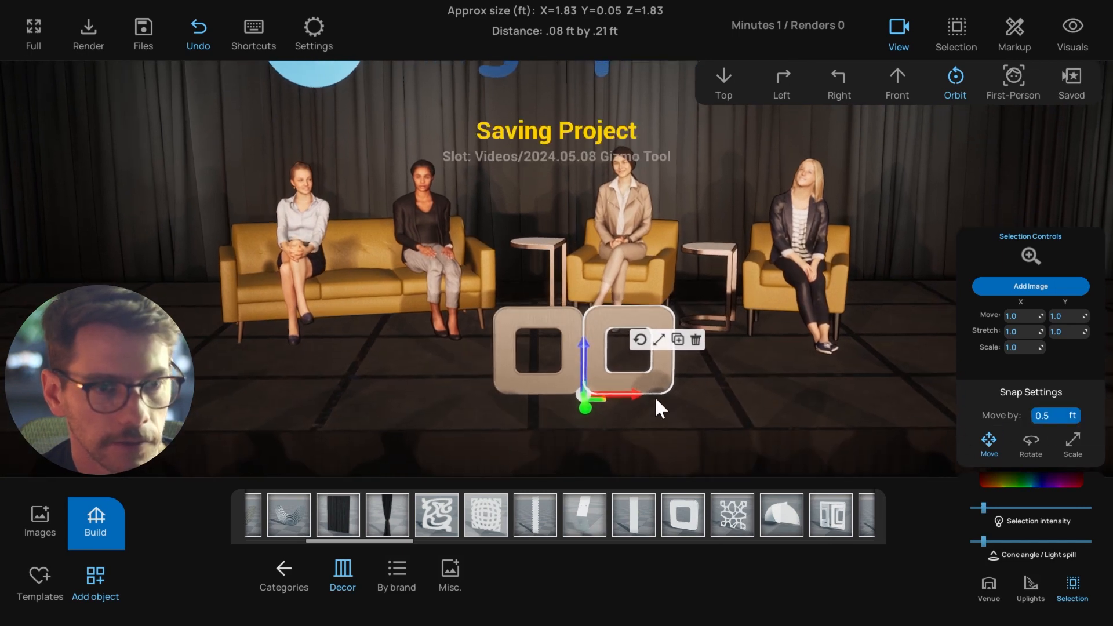
Remove the copied square decor panel and select the original at the front of the stage
key(Delete)
click(542, 380)
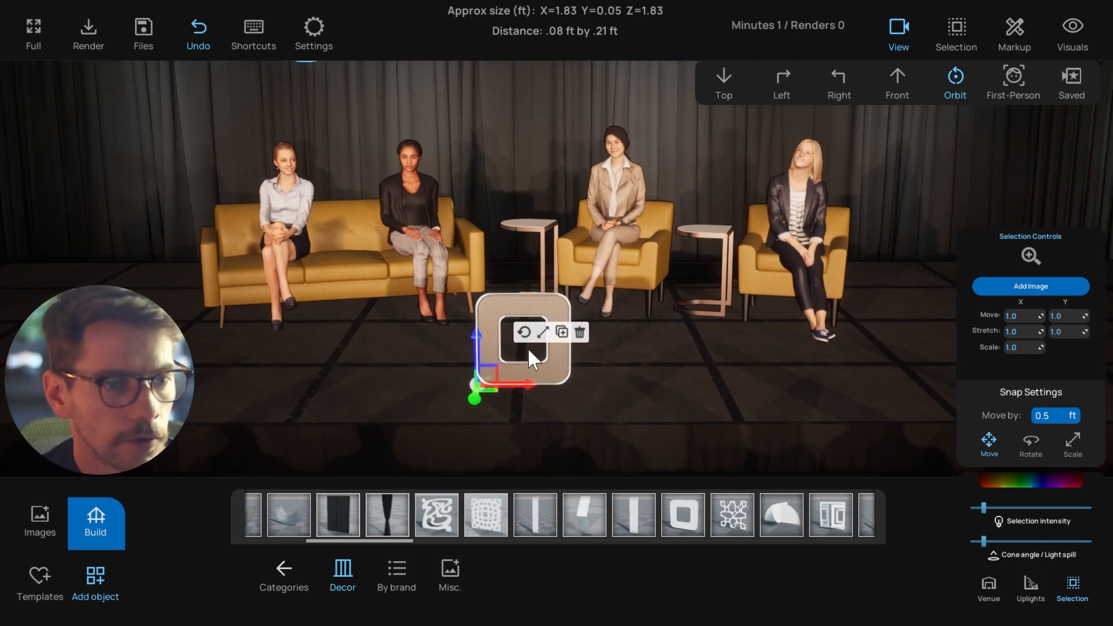
Switch the square decor panel to rotate mode and examine its rotation handles from several angles
scroll(628, 394, down, 4)
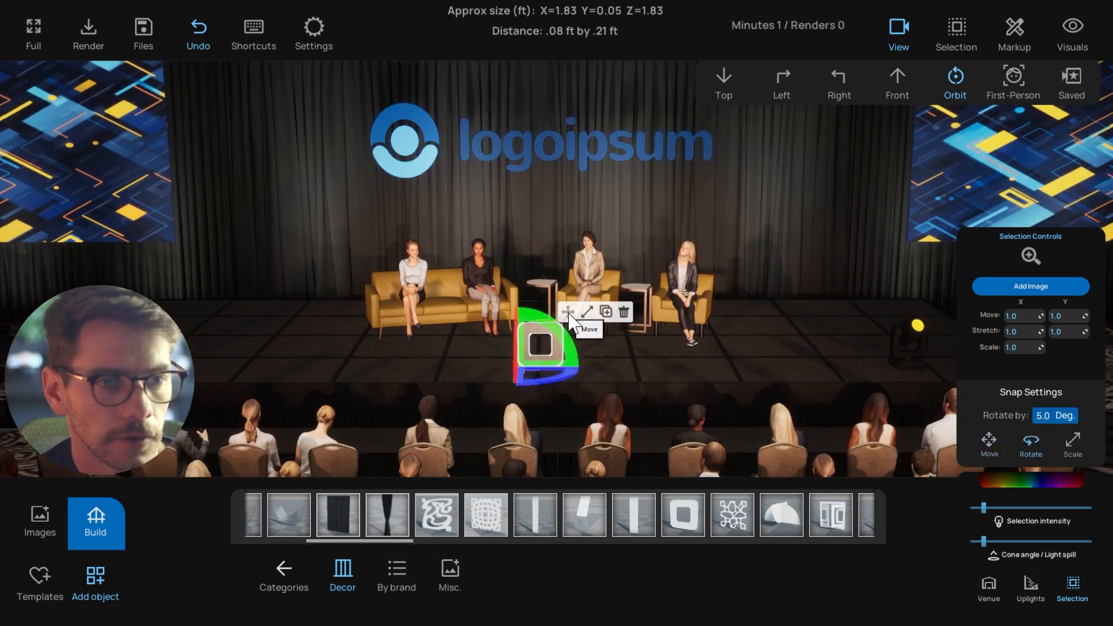
scroll(580, 333, up, 2)
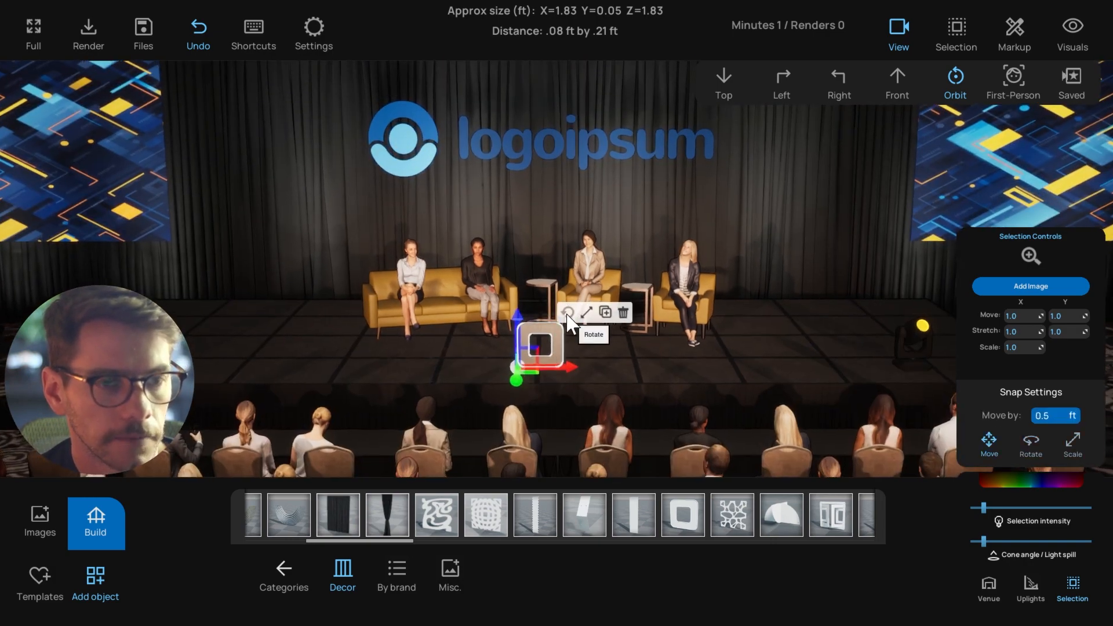
scroll(571, 365, up, 1)
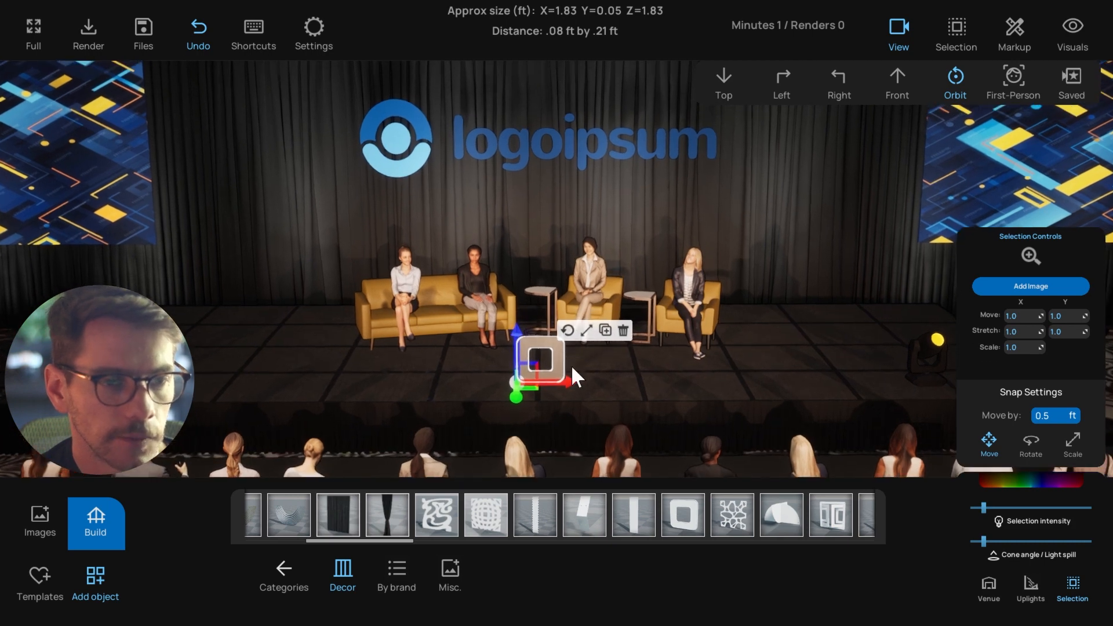
click(567, 335)
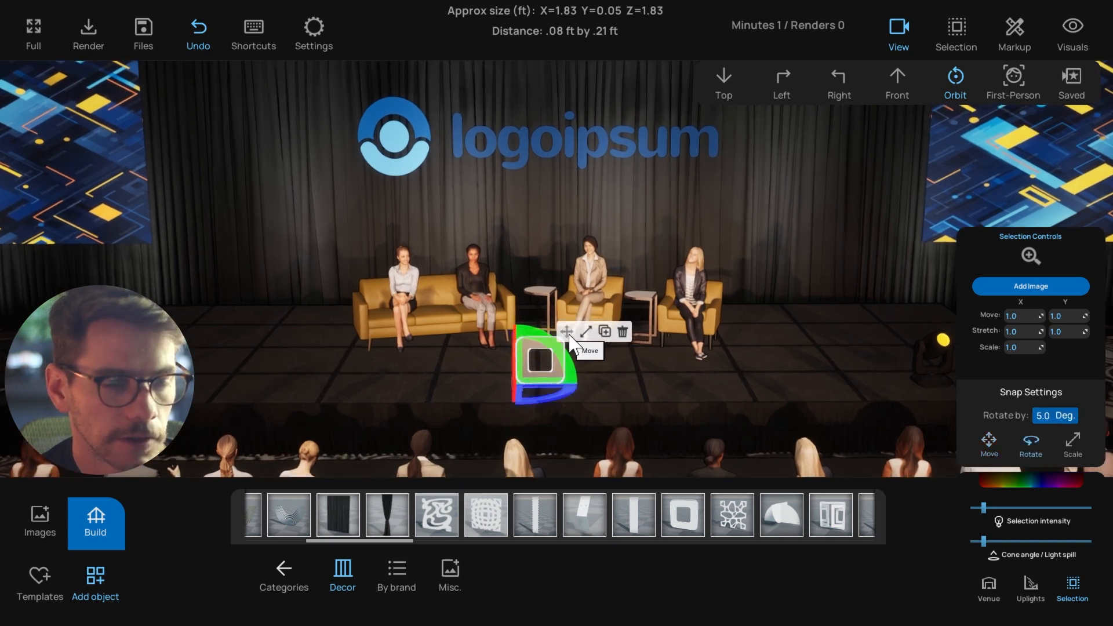
right_drag(555, 377, 482, 320)
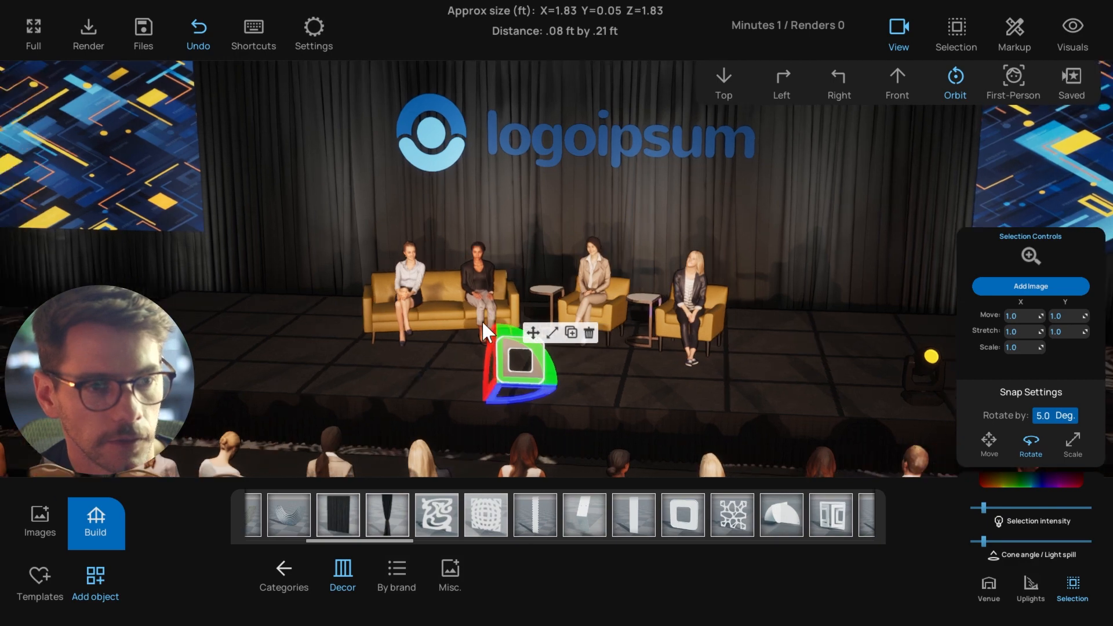
right_drag(506, 371, 447, 378)
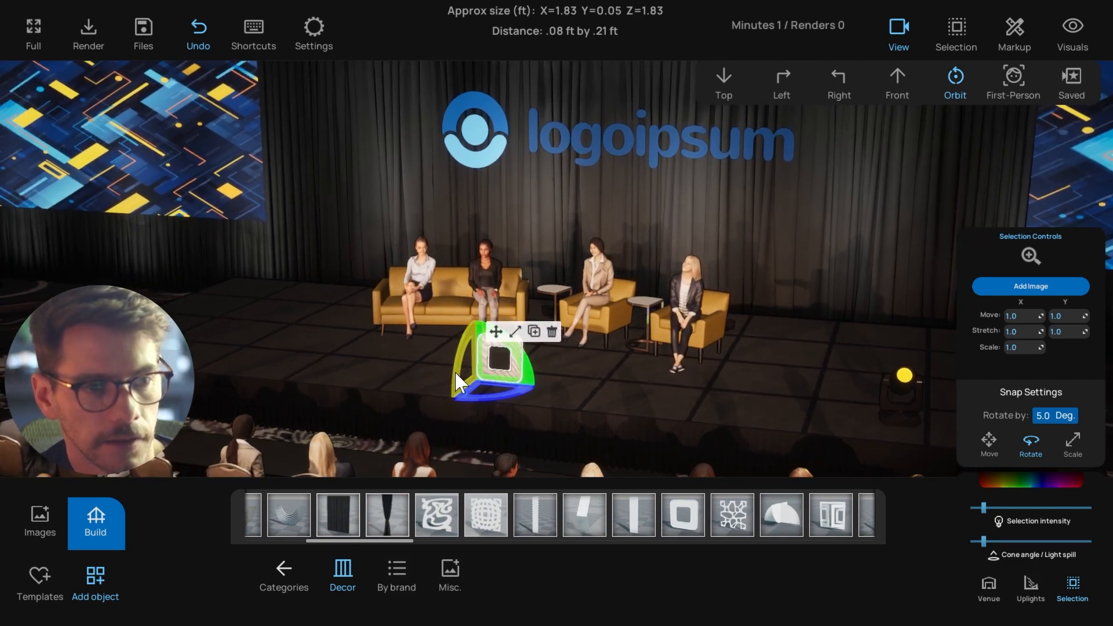
right_drag(496, 385, 537, 360)
Examine the square decor panel's axis handles in scale mode, and return it to move mode
click(513, 343)
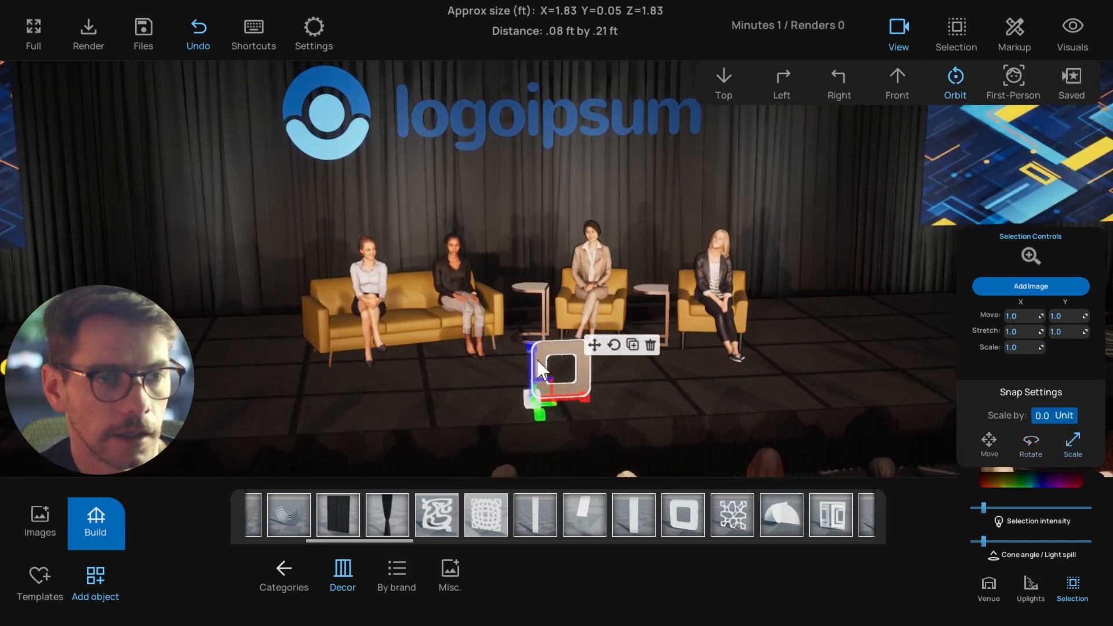
drag(527, 346, 527, 357)
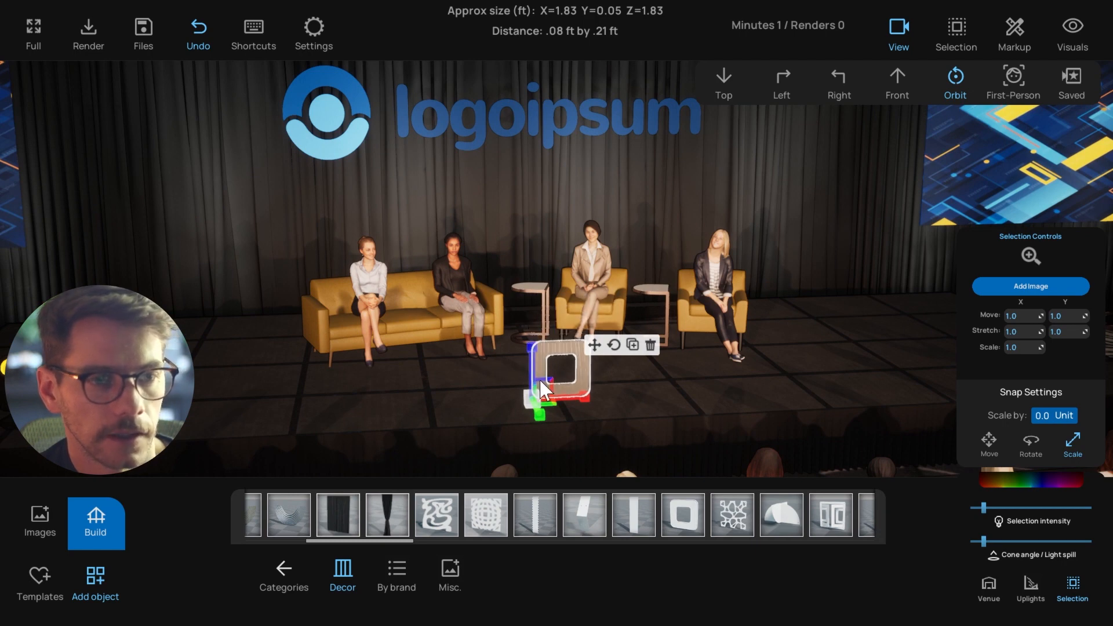
mouse_move(615, 389)
right_down()
mouse_move(586, 382)
mouse_move(606, 397)
mouse_move(592, 398)
mouse_move(632, 389)
right_up()
click(579, 347)
Compare the square decor panel's move, rotate and scale handles, ending in move mode
scroll(593, 389, down, 2)
scroll(632, 389, down, 2)
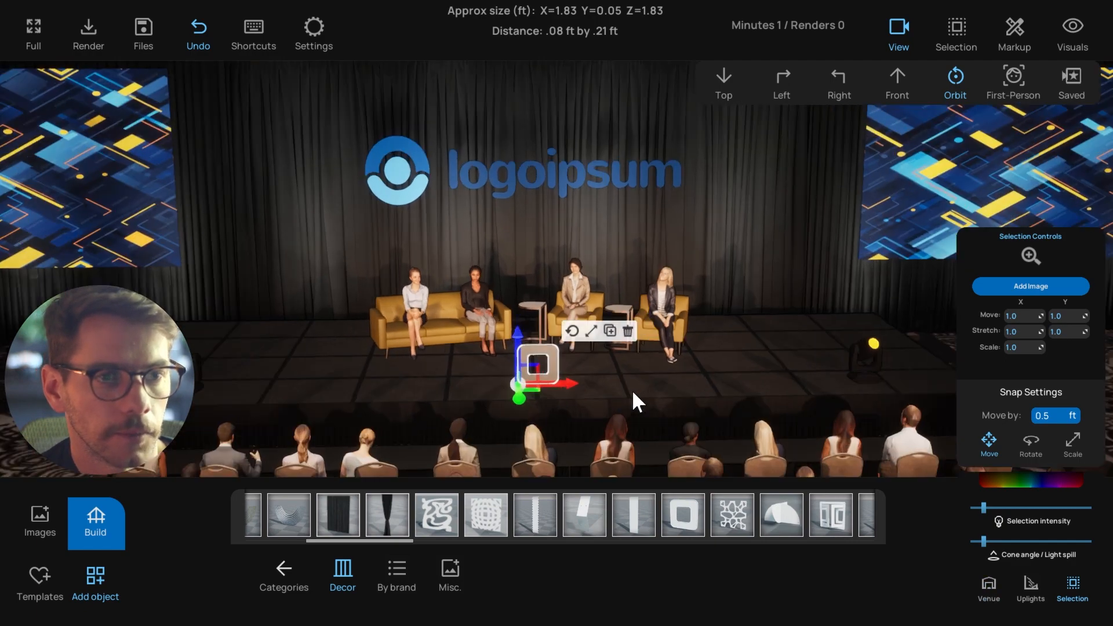
scroll(632, 390, up, 2)
drag(555, 392, 531, 401)
scroll(571, 388, up, 2)
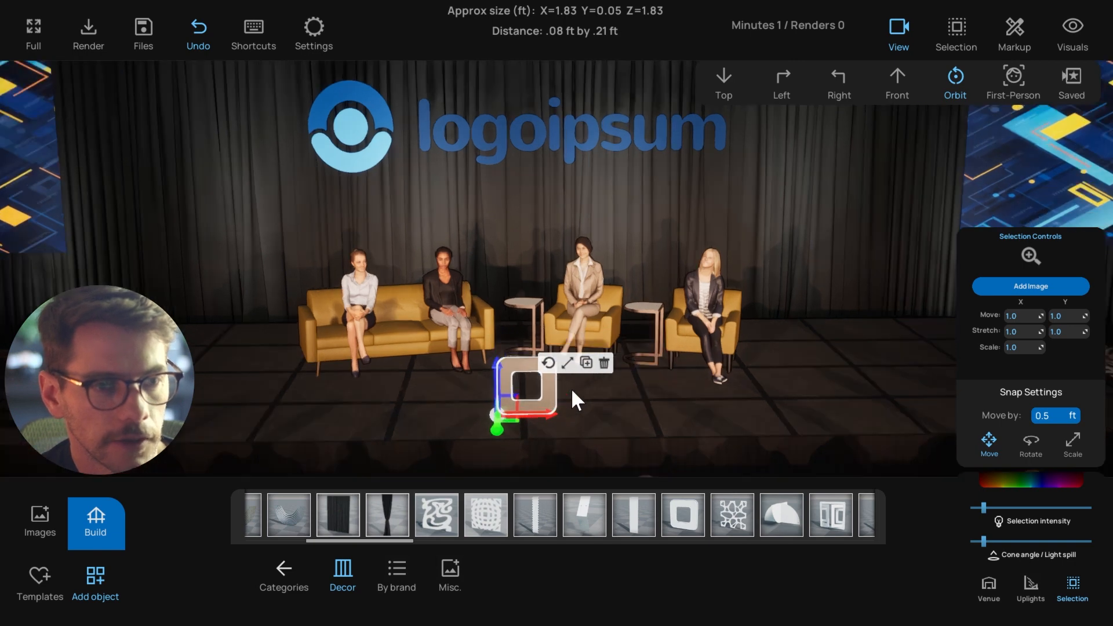
click(551, 364)
right_drag(586, 415, 577, 417)
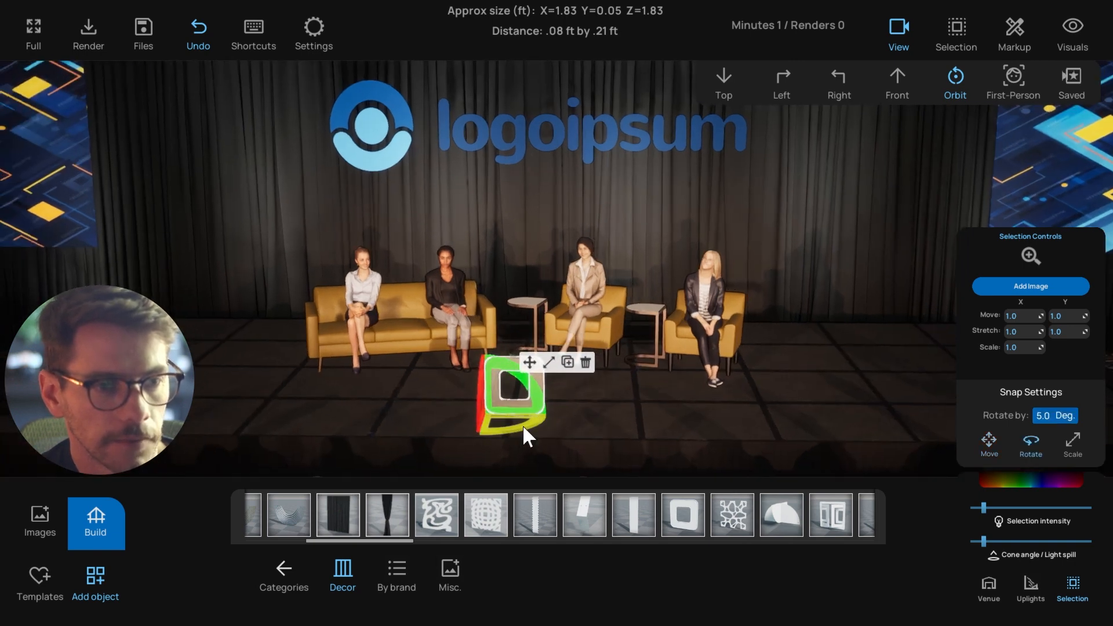
click(549, 363)
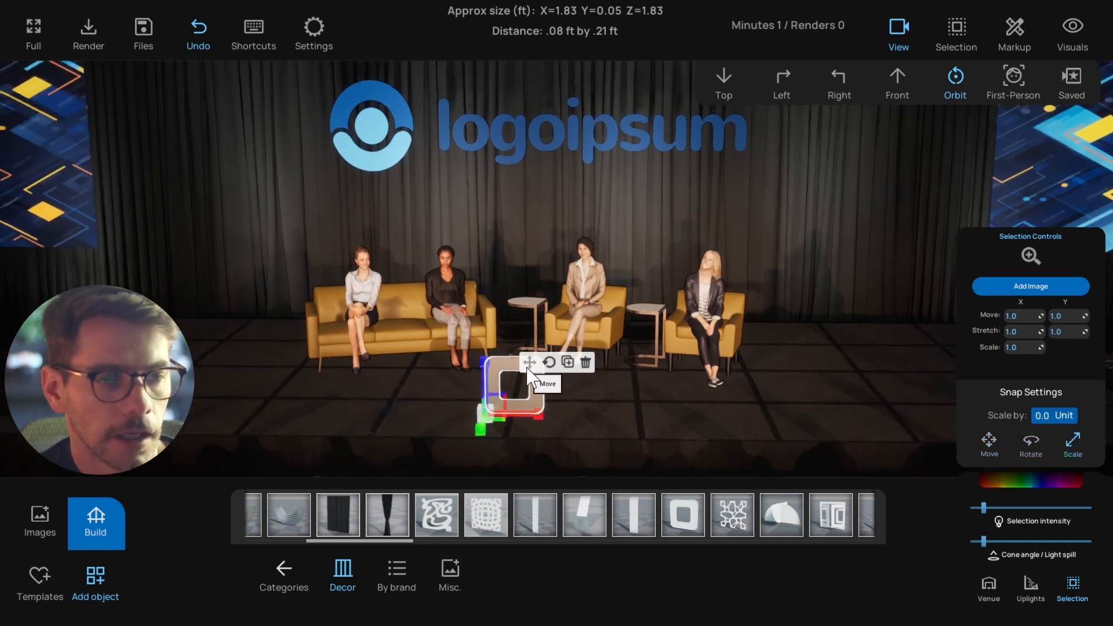
click(529, 362)
Delete the remaining square decor panel from the front of the stage
click(586, 363)
scroll(574, 360, down, 15)
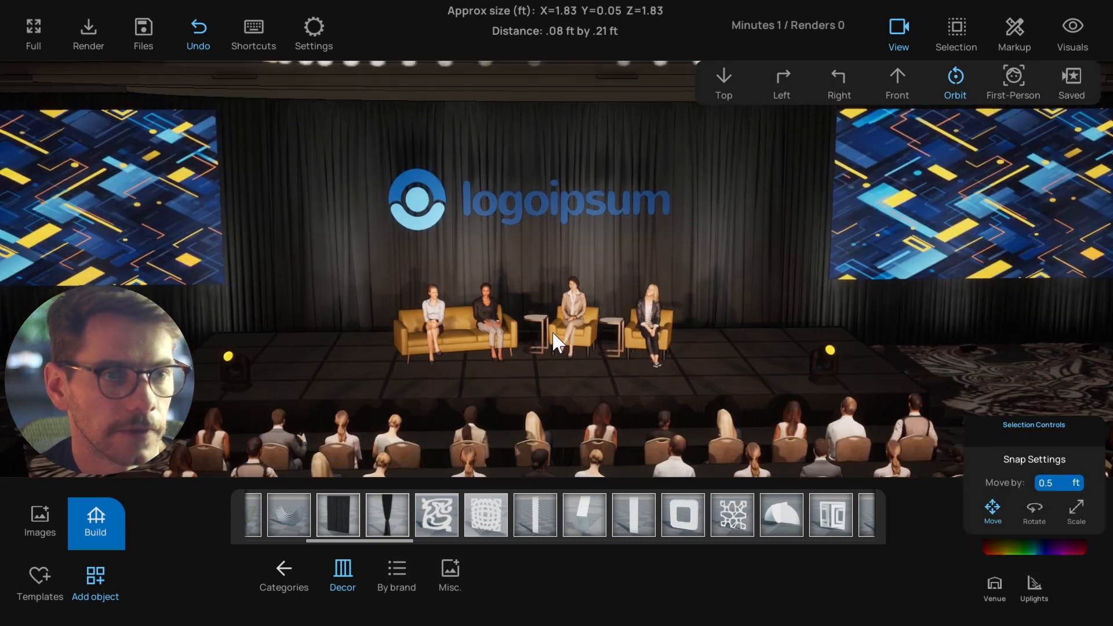
Select the logoipsum logo on the backdrop behind the panel seating and delete it
scroll(530, 342, up, 5)
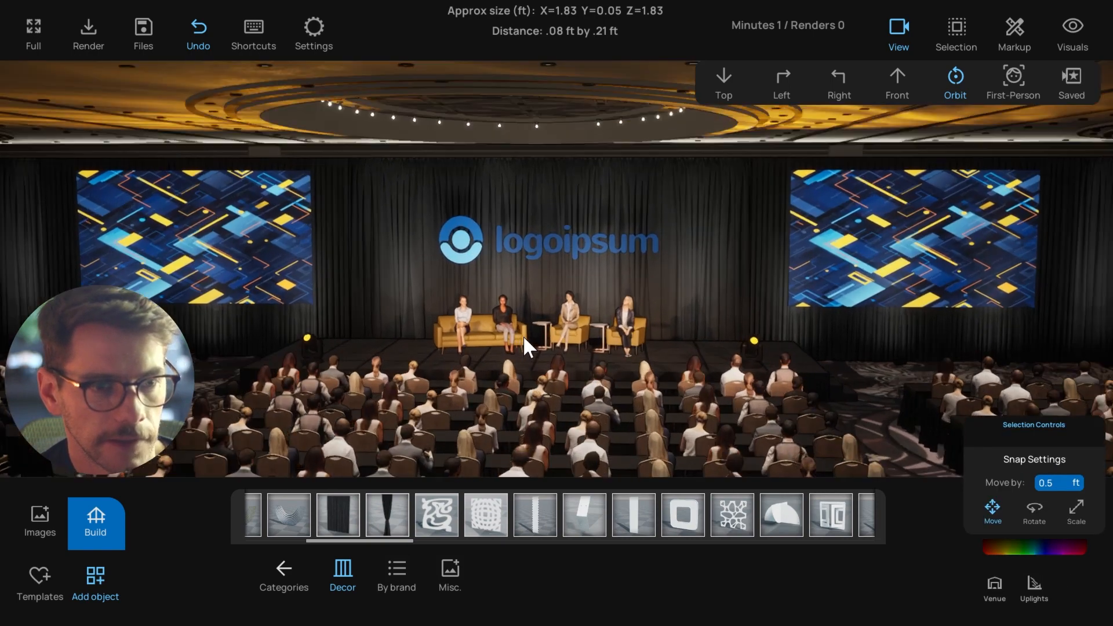
scroll(538, 342, down, 3)
scroll(536, 338, up, 4)
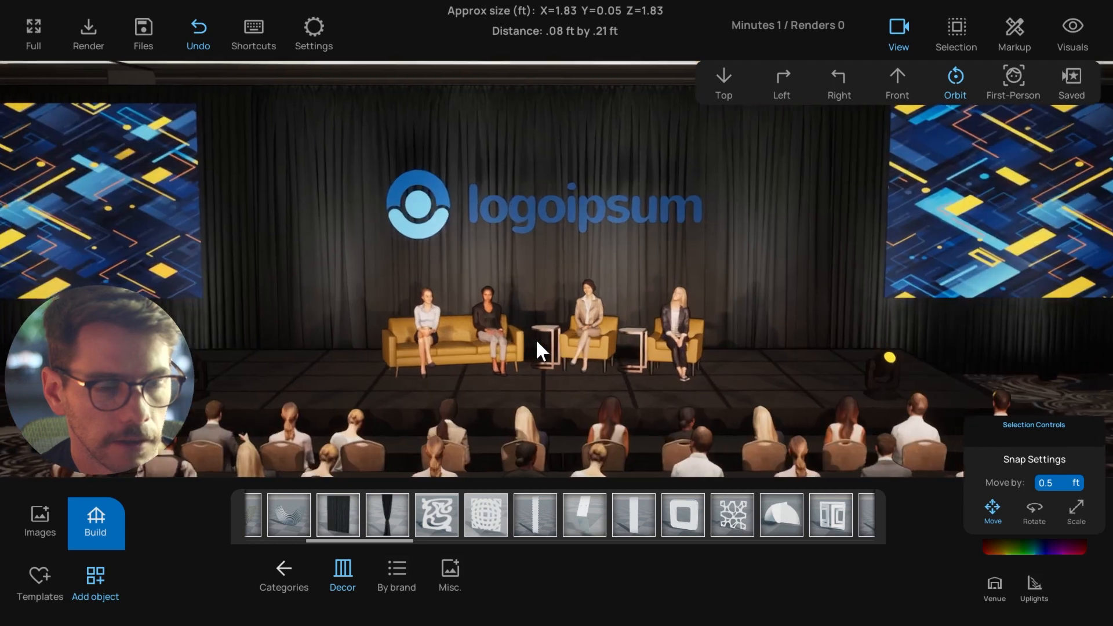
scroll(534, 339, down, 2)
click(418, 279)
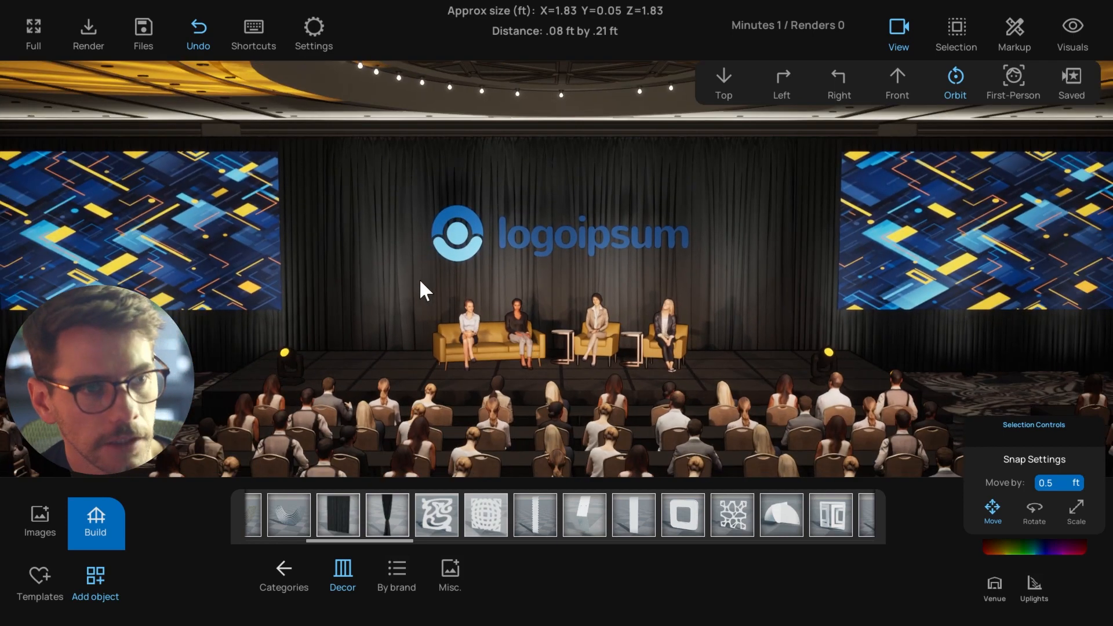
click(525, 239)
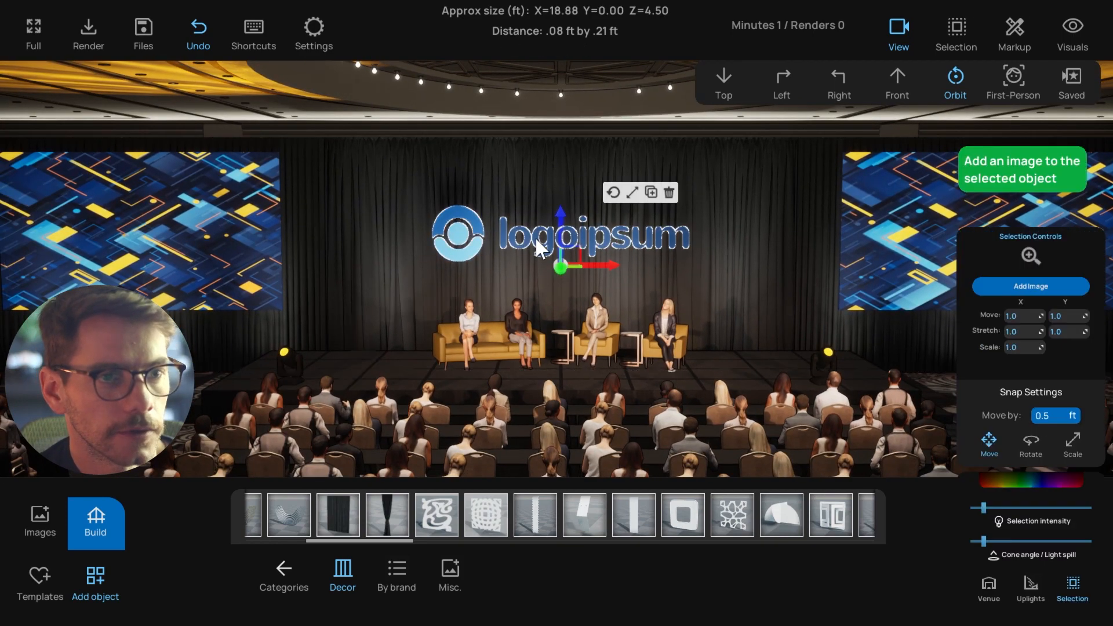
scroll(497, 233, up, 3)
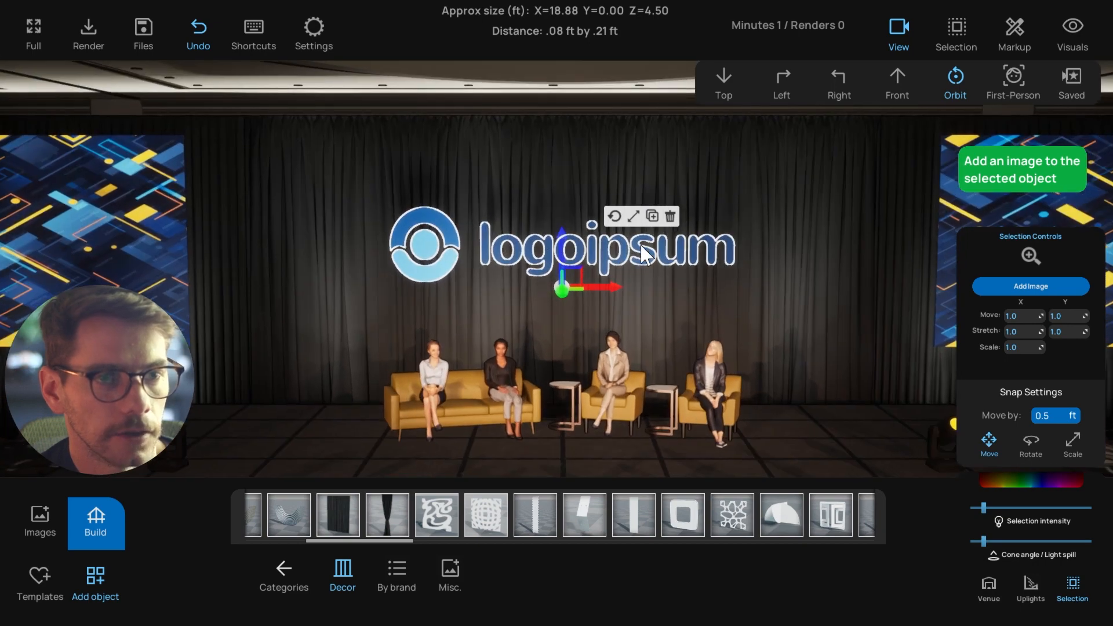
click(669, 224)
Place the logoipsum image from the image library on the stage and select it
click(39, 518)
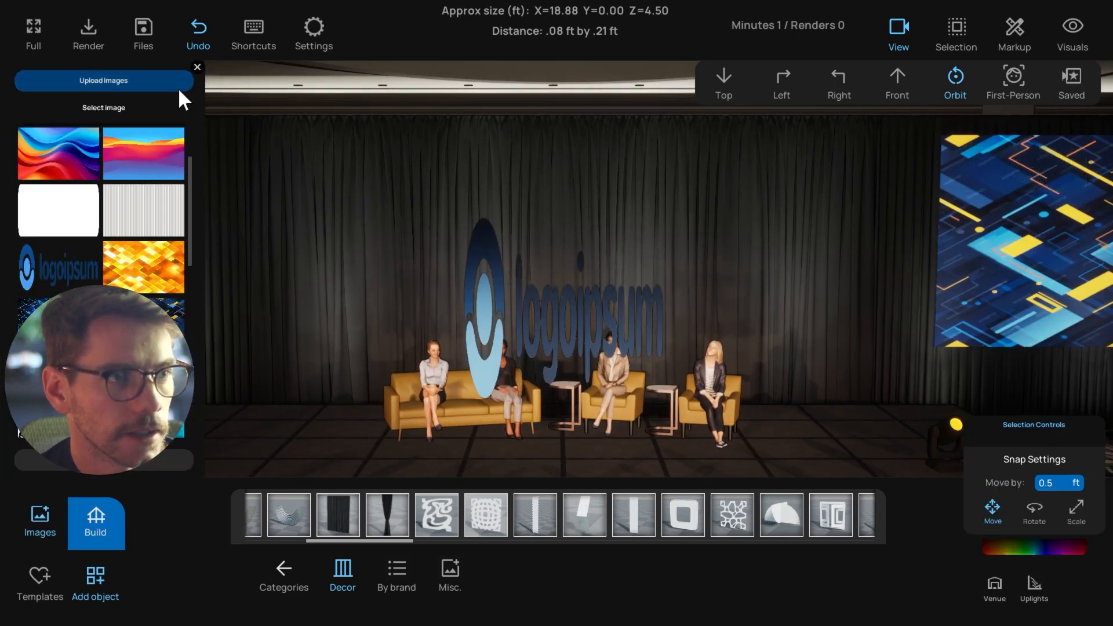
click(197, 66)
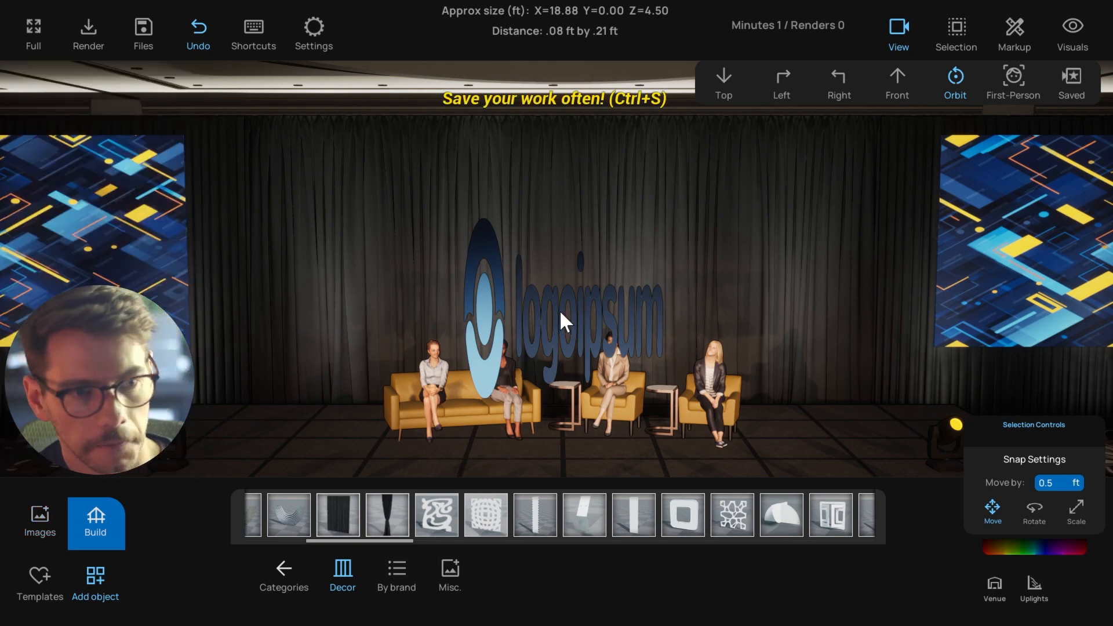
click(559, 309)
Move the new logo from centre stage back to the drape line using the top view, and return to the orbit view
drag(537, 363, 733, 450)
scroll(733, 451, up, 3)
drag(648, 388, 661, 396)
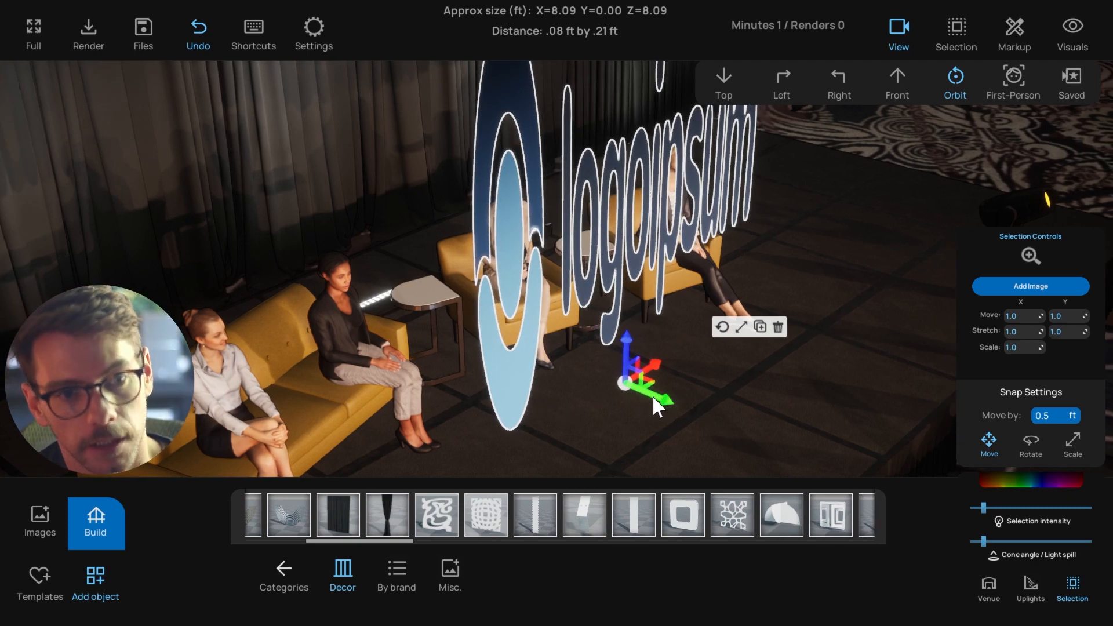
drag(642, 387, 477, 362)
scroll(642, 367, down, 5)
click(723, 83)
scroll(560, 290, up, 5)
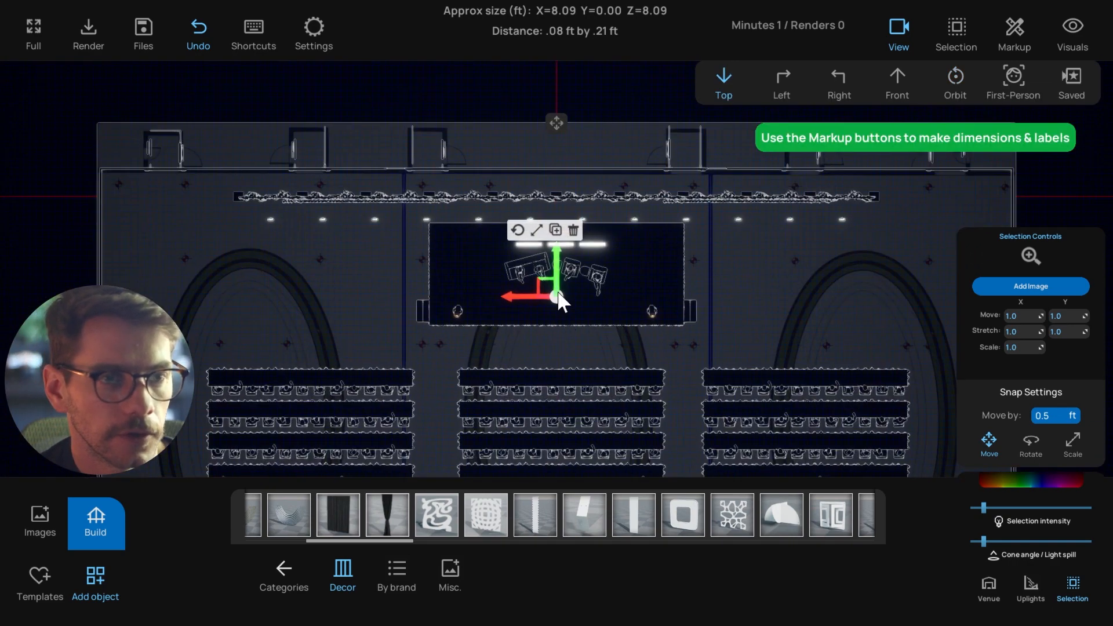
drag(559, 315, 561, 152)
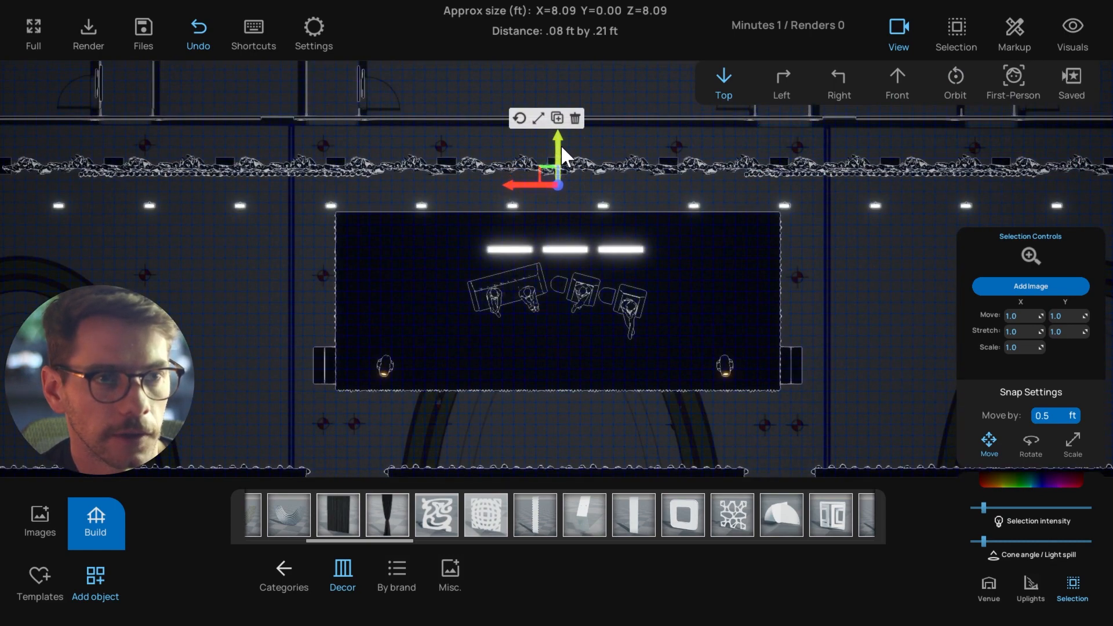
scroll(548, 209, up, 3)
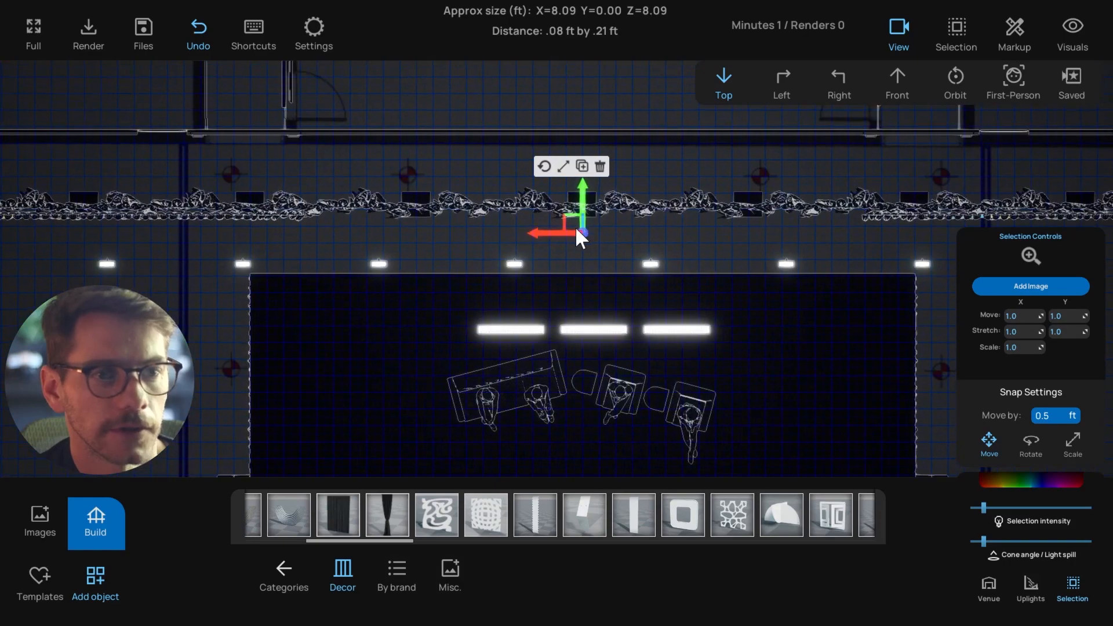
scroll(575, 226, up, 2)
key(o)
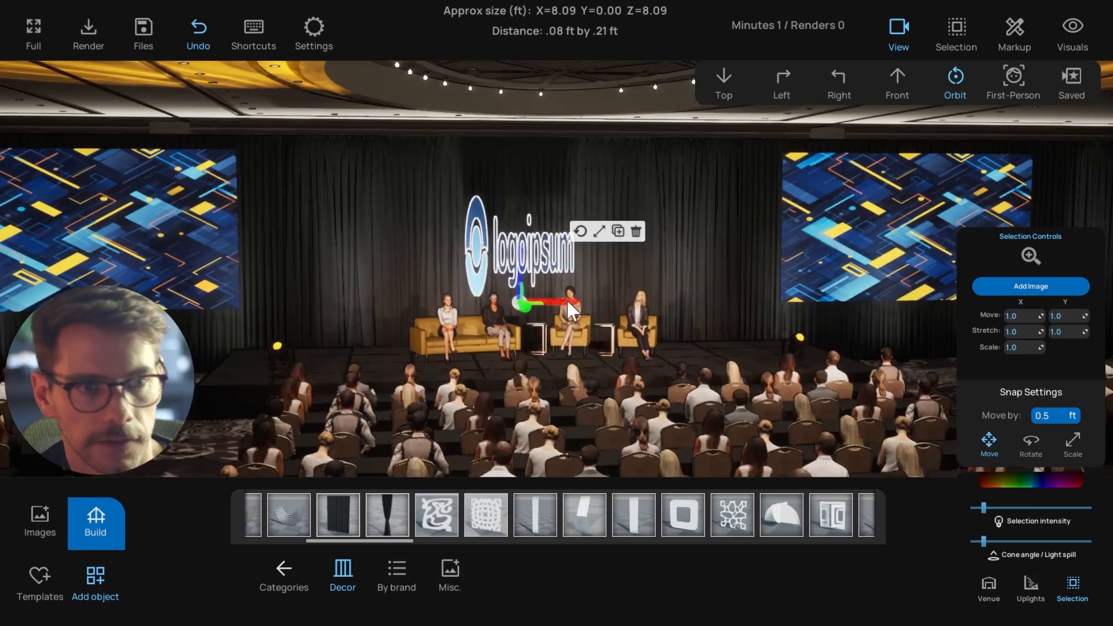
Fine-tune the logo's depth so it hangs just in front of the black drape
scroll(550, 289, up, 5)
right_drag(538, 284, 503, 311)
drag(556, 327, 551, 321)
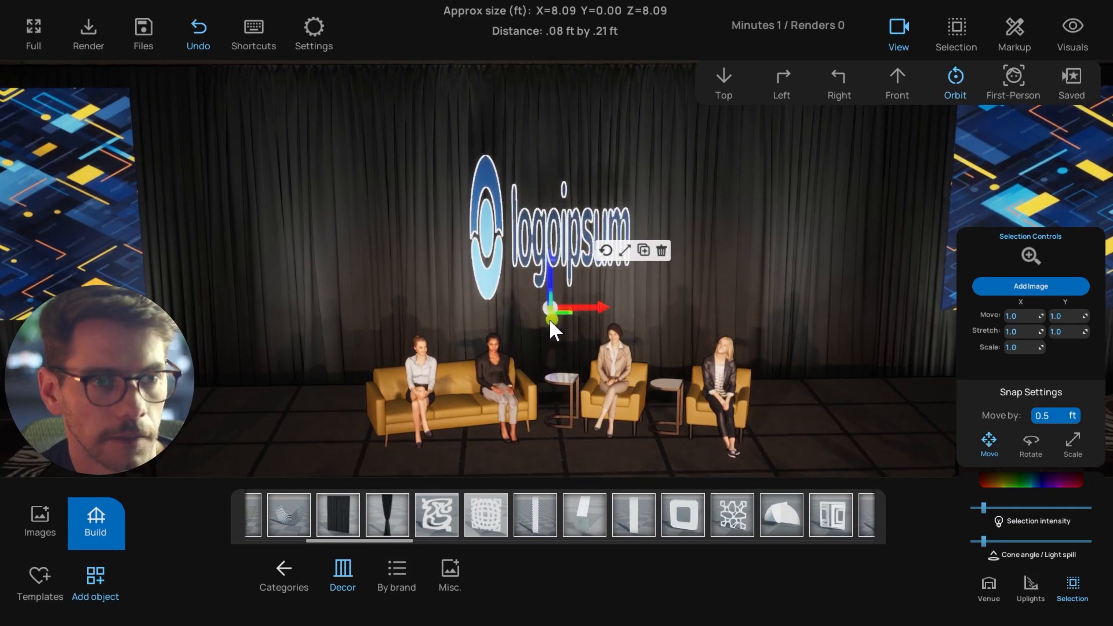
scroll(530, 319, up, 3)
scroll(525, 330, down, 2)
right_drag(534, 325, 461, 324)
scroll(556, 325, down, 2)
Scale the logo to about 27.5 ft wide and about 6.6 ft high to correct its proportions
click(635, 258)
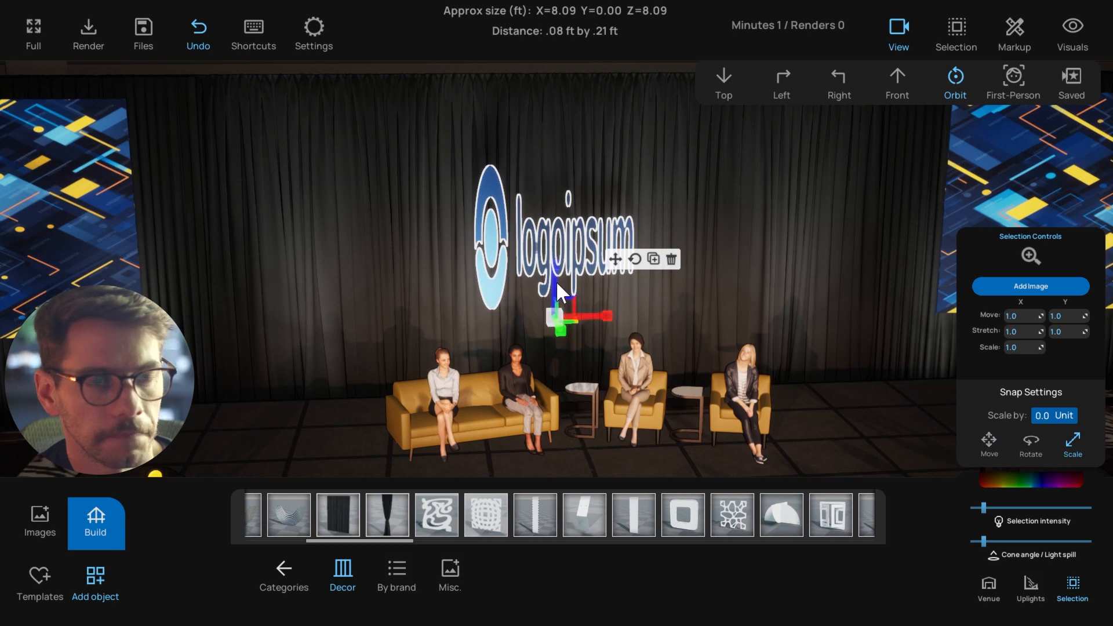
scroll(555, 281, up, 3)
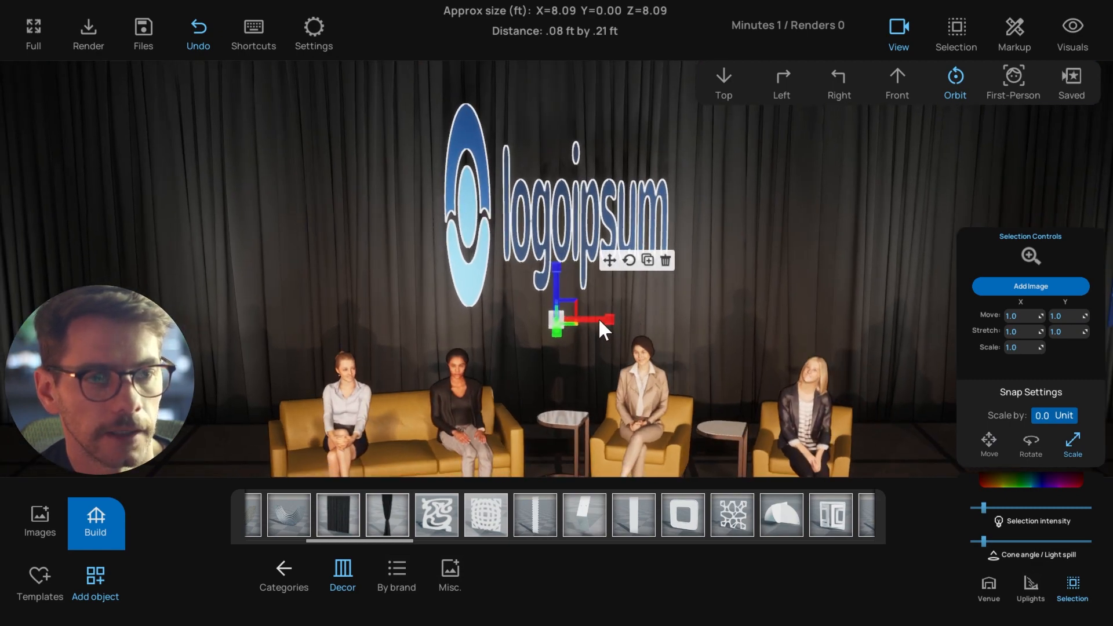
drag(603, 321, 794, 322)
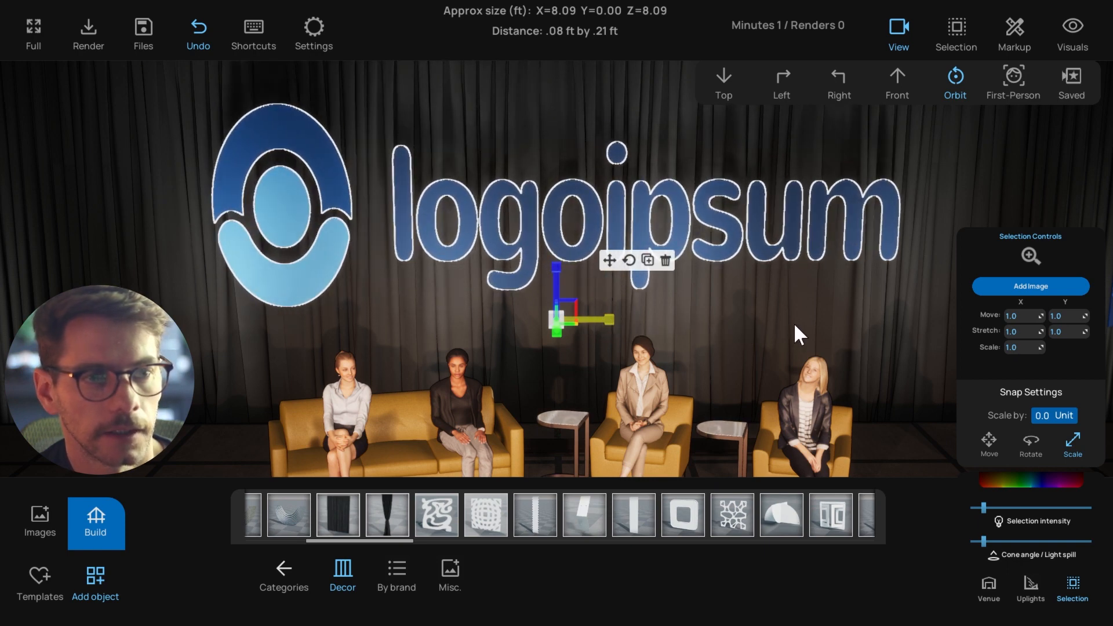
scroll(794, 322, down, 2)
drag(559, 273, 624, 316)
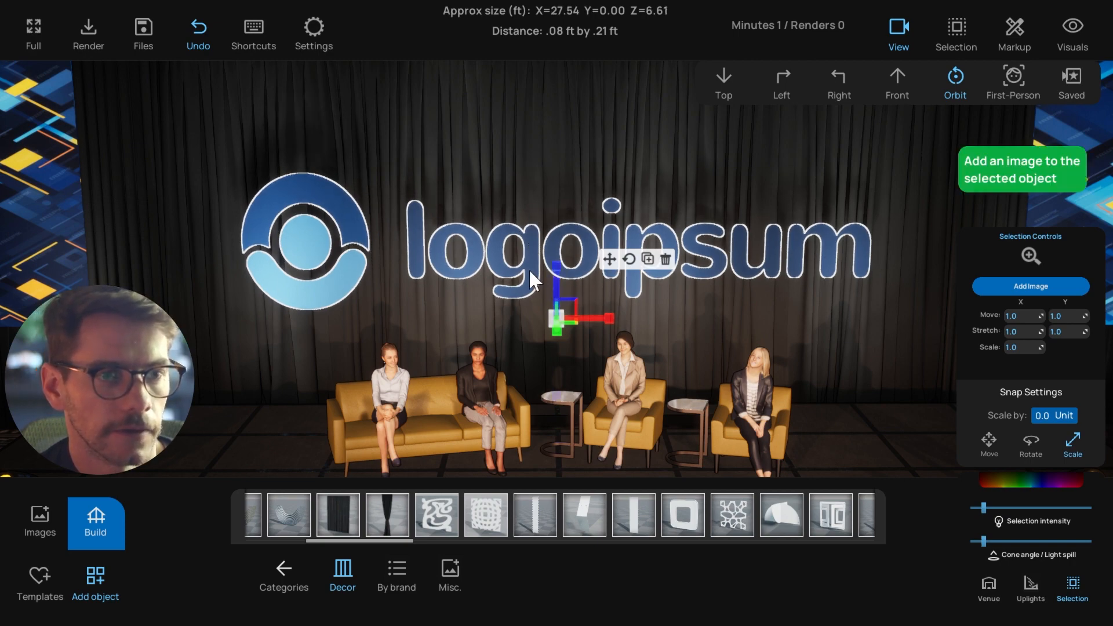
Examine the resized logo's approximate size and its proportions against the seated panelists from several distances
scroll(527, 290, down, 3)
scroll(526, 294, up, 4)
click(499, 391)
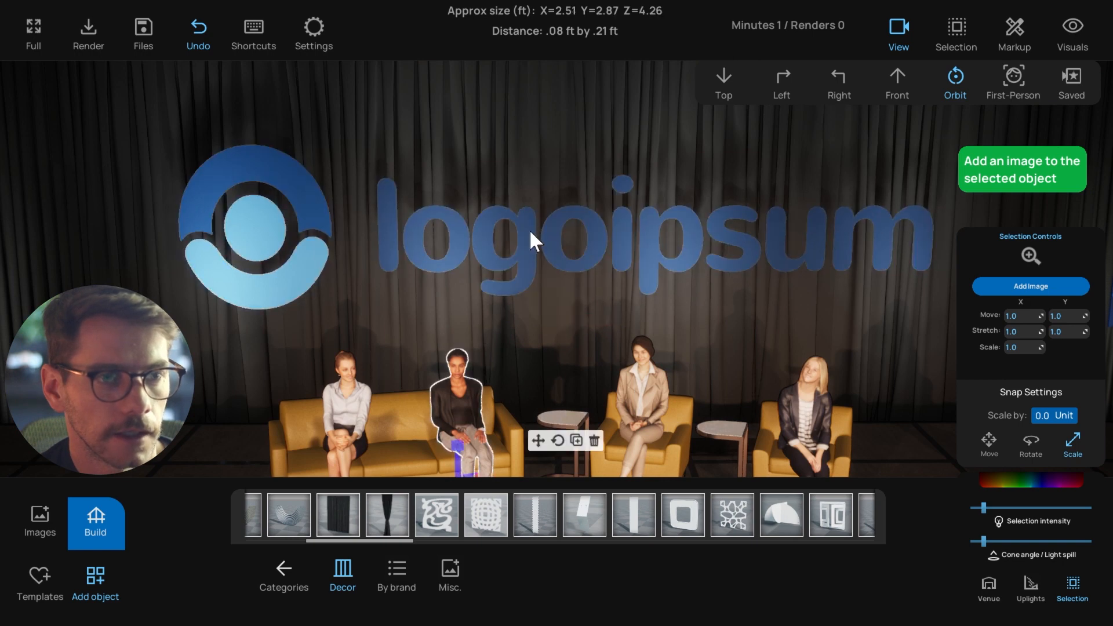
click(531, 226)
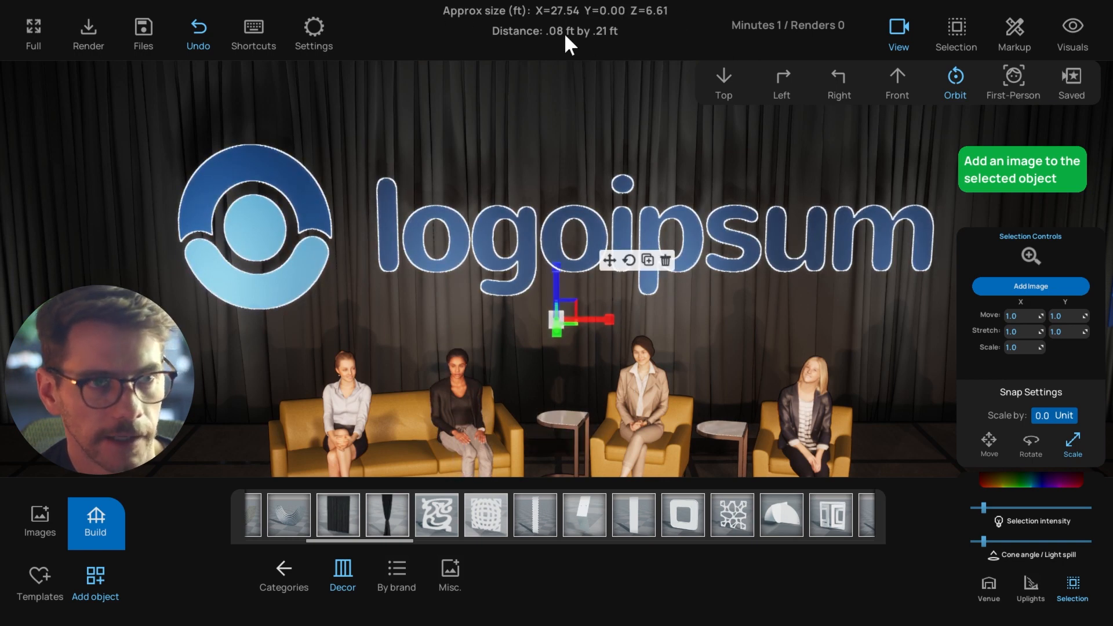
right_drag(541, 64, 519, 96)
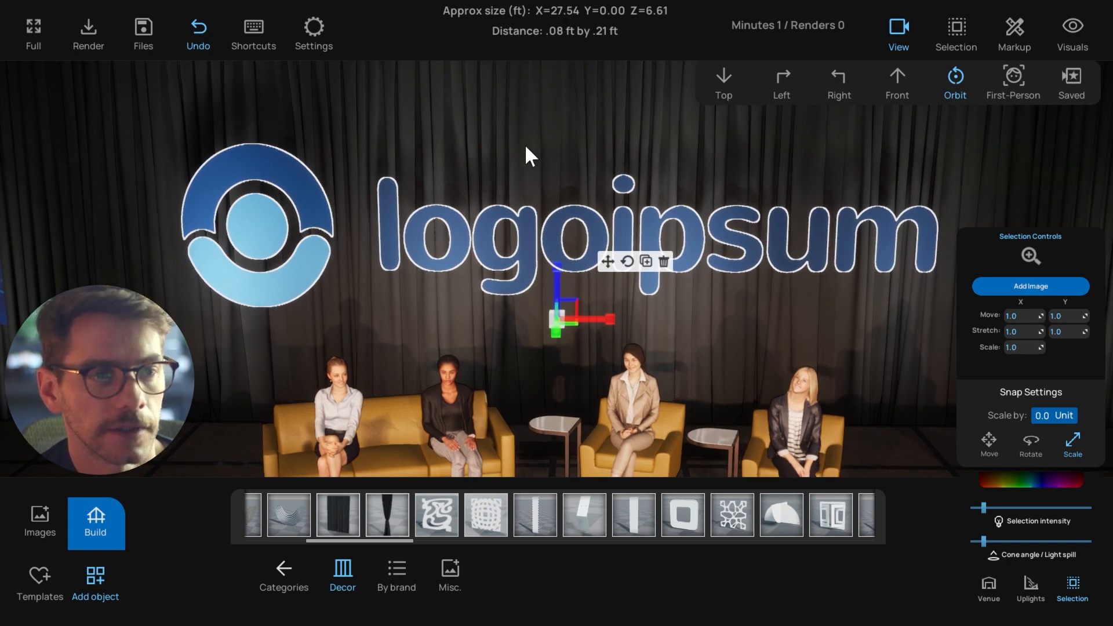
scroll(523, 279, down, 2)
scroll(523, 279, up, 2)
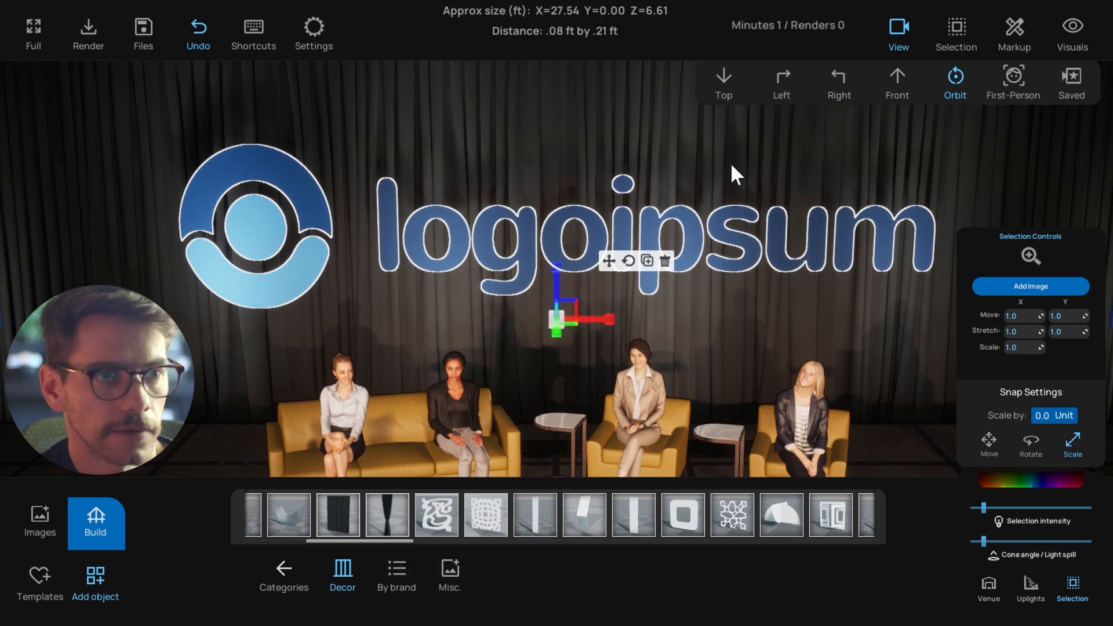
scroll(510, 257, down, 2)
middle_drag(511, 260, 536, 240)
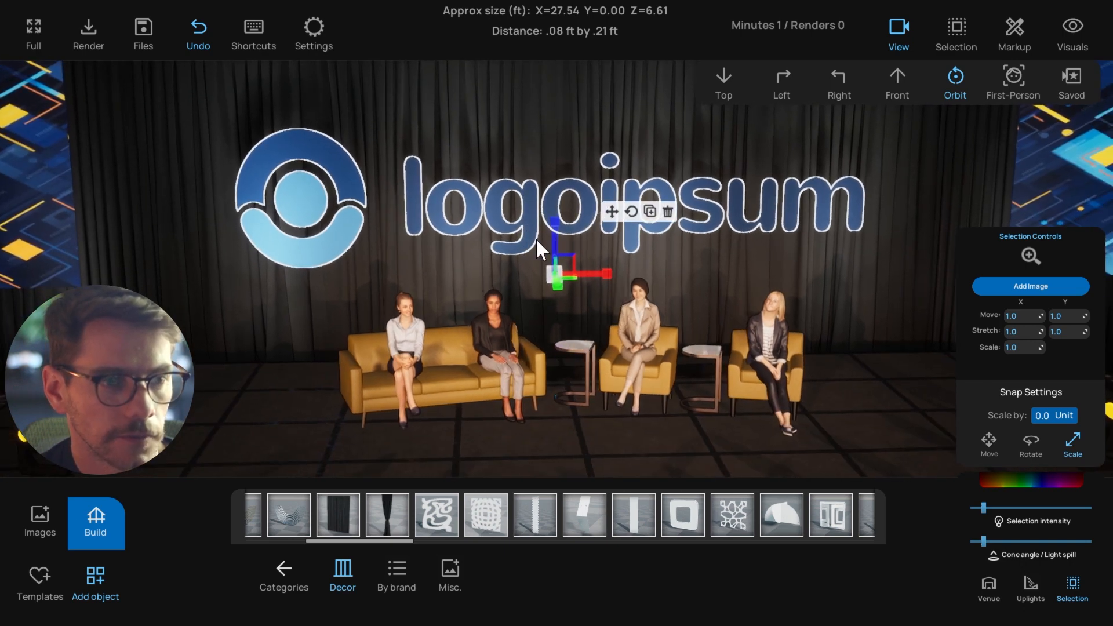
middle_drag(513, 313, 483, 283)
key(f)
scroll(483, 278, down, 3)
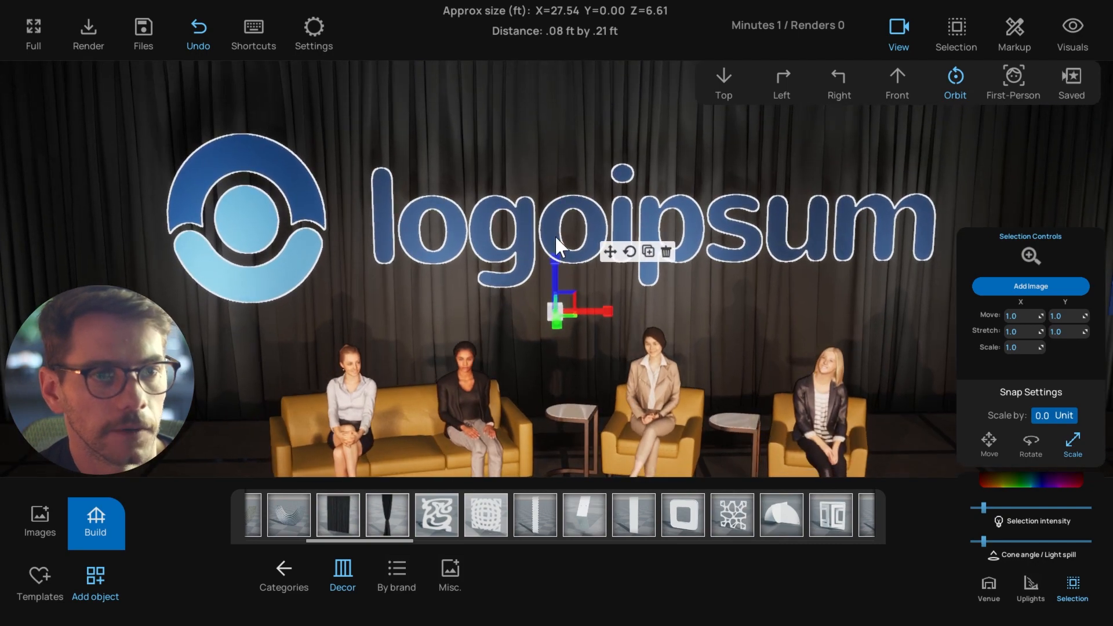
Raise the logo slightly on the drape above the panelists and clear the selection
click(611, 255)
drag(554, 270, 558, 228)
scroll(554, 244, down, 3)
click(555, 91)
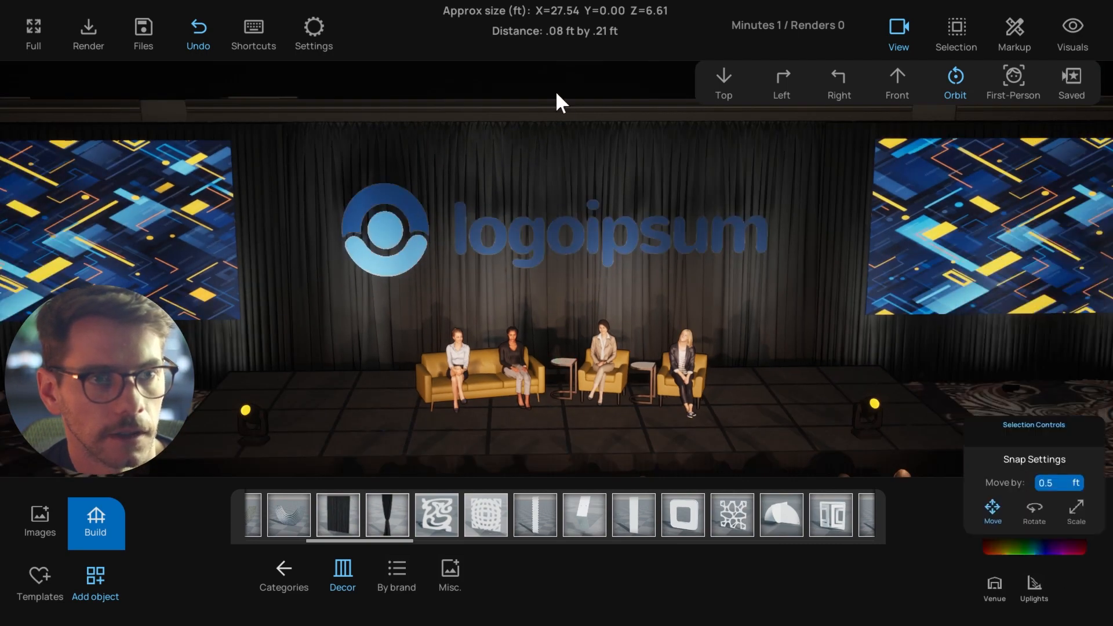
Select the grouped drape line behind the stage, check its approximate overall size, and clear the selection
click(485, 252)
click(502, 282)
scroll(473, 283, down, 3)
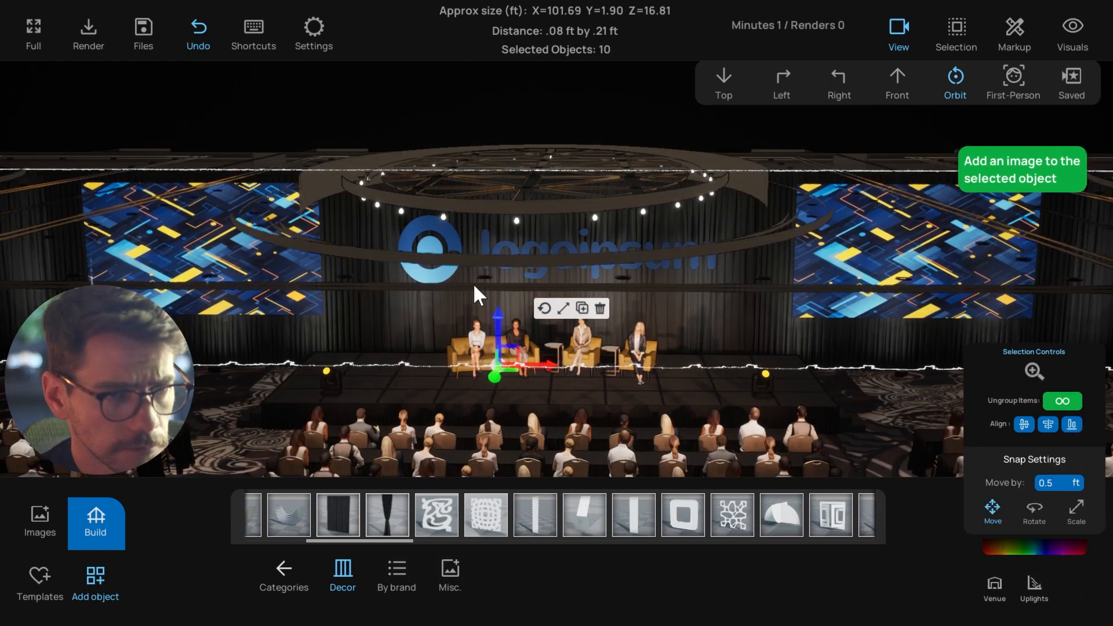
scroll(486, 270, up, 1)
scroll(485, 271, up, 2)
click(518, 123)
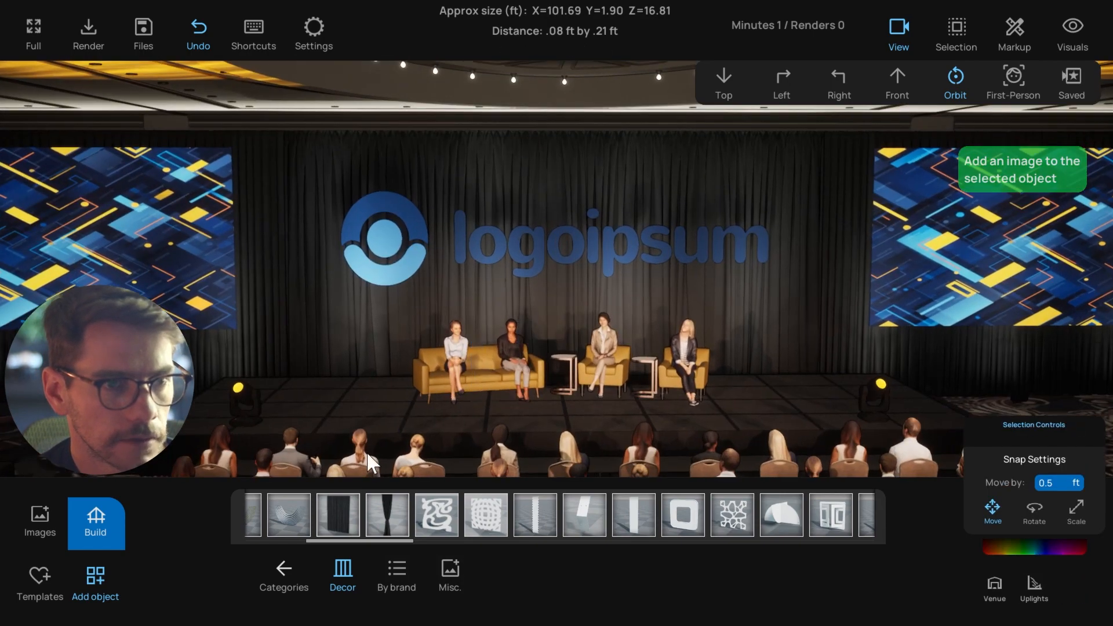
Add a black drape panel from the Staging objects to the front of the stage
click(284, 574)
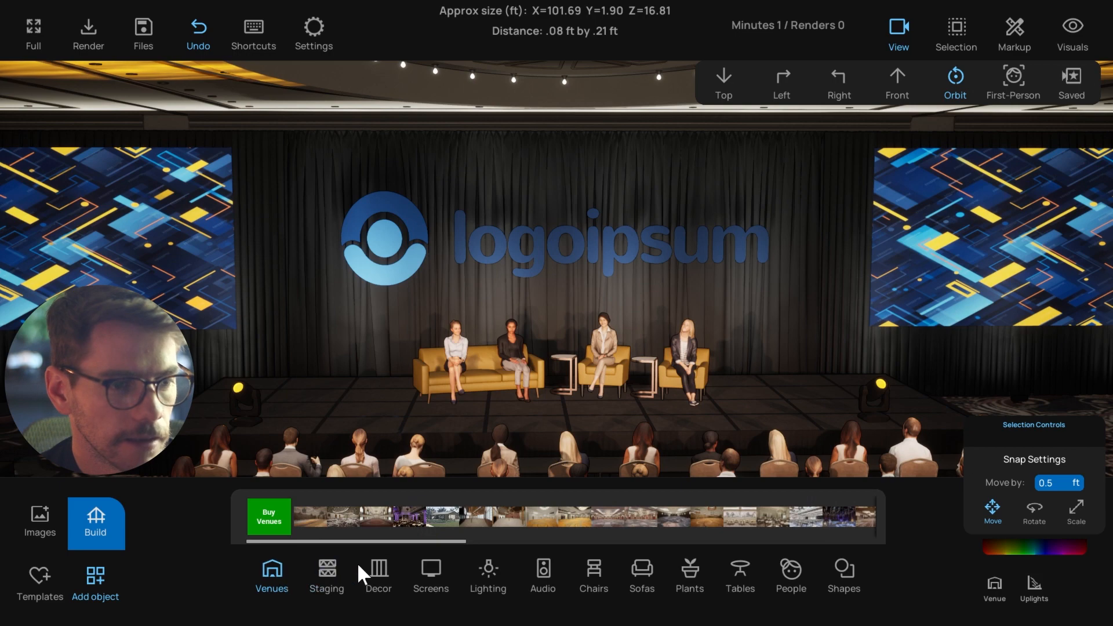
click(329, 574)
scroll(406, 524, down, 1)
scroll(454, 406, down, 1)
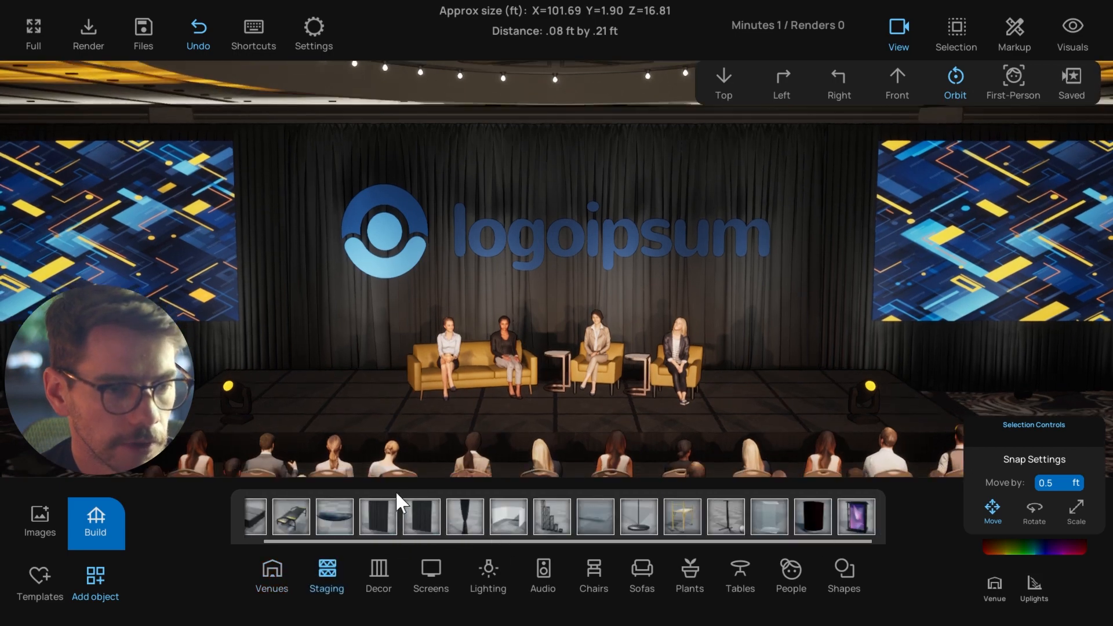
drag(381, 529, 399, 383)
scroll(387, 380, down, 3)
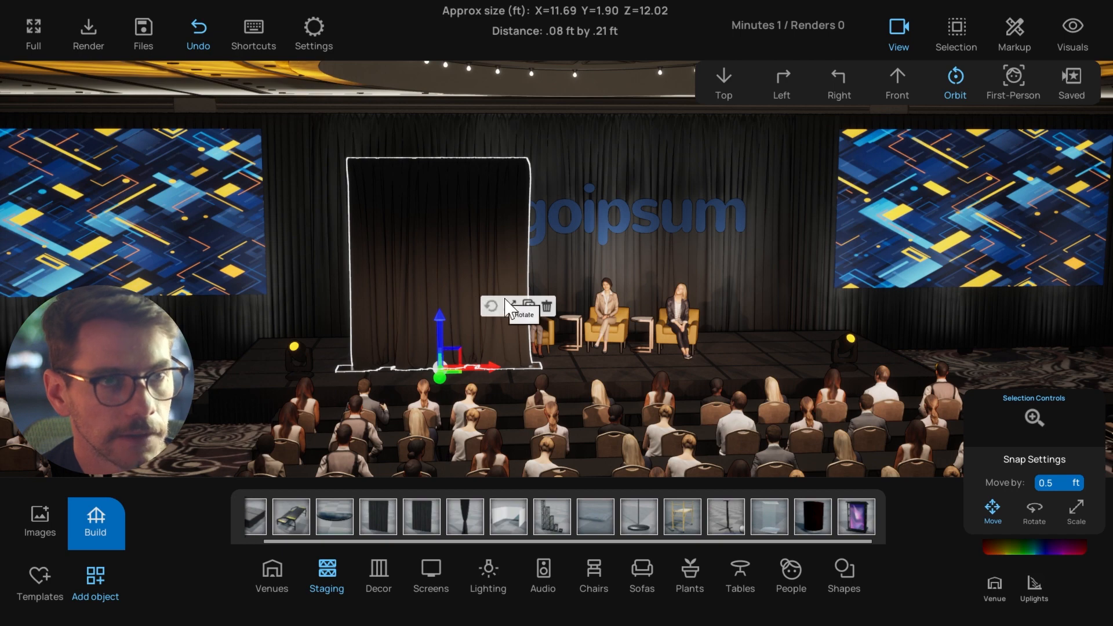
Measure the width of the new drape panel along its upper edge, and again from end to end in top view
click(345, 156)
click(530, 161)
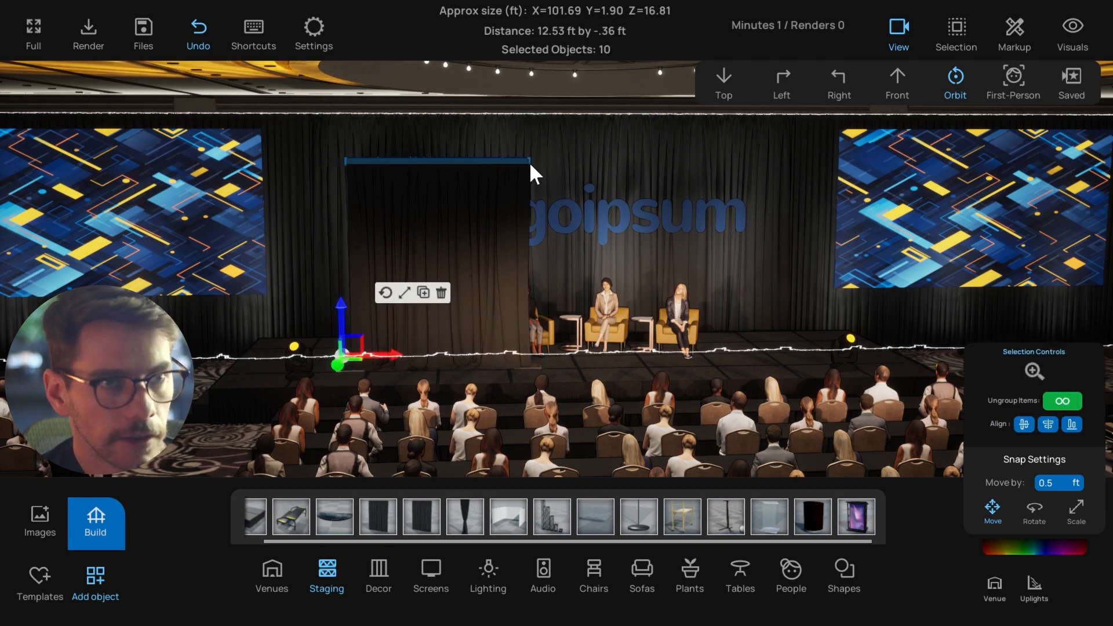
key(t)
key(f)
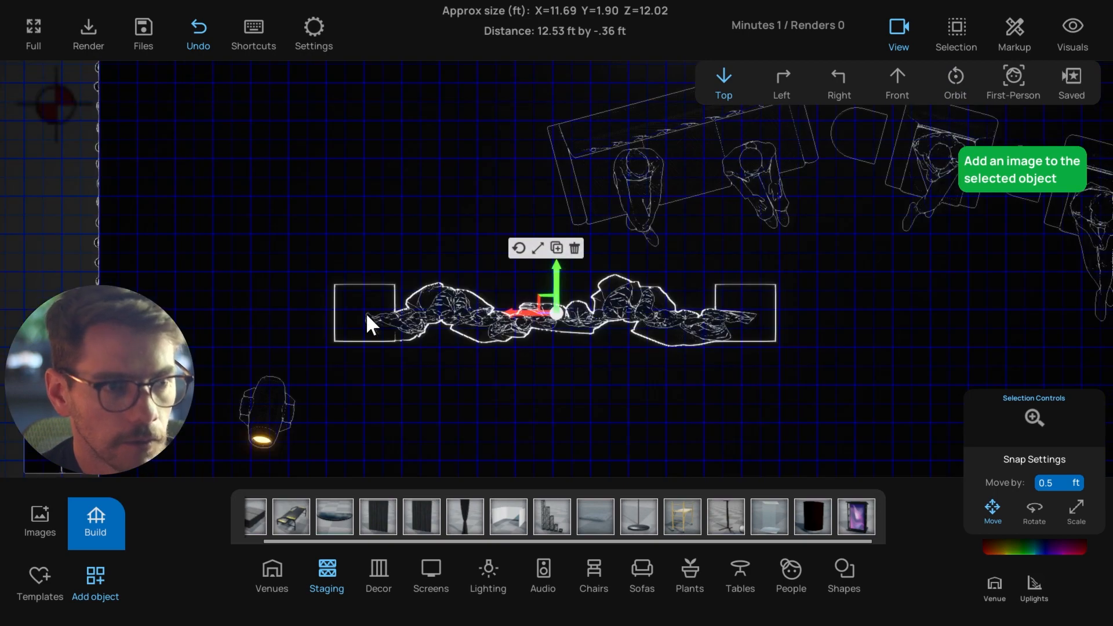
drag(366, 311, 749, 326)
key(o)
Scale the new drape panel's height up to about 13.8 ft, and shorten it again with the vertical handle
scroll(601, 326, up, 3)
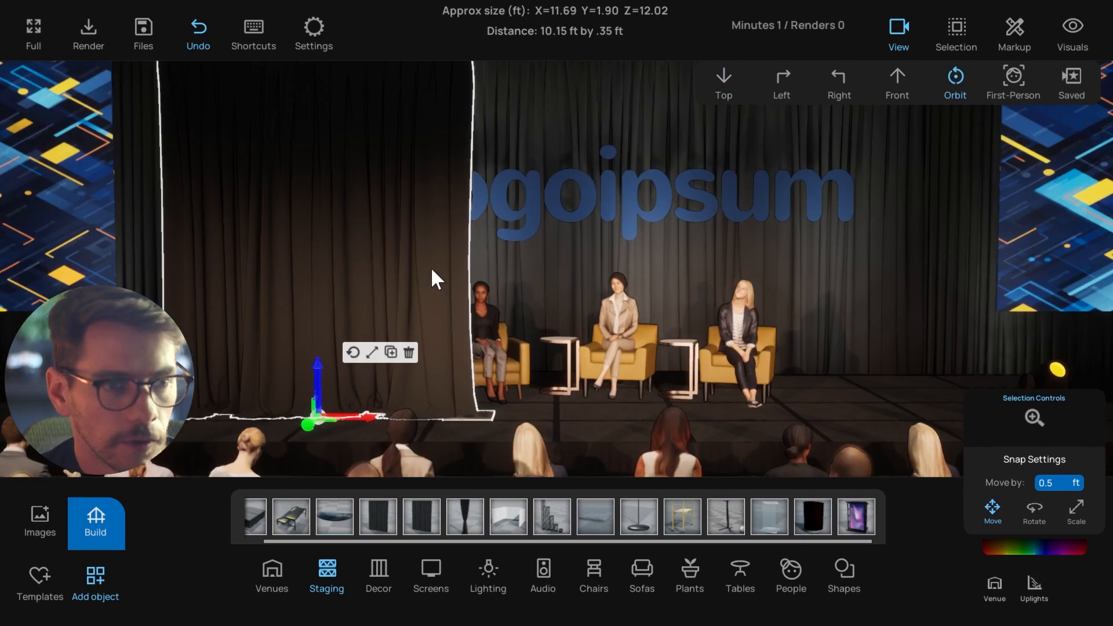
scroll(420, 266, down, 3)
click(469, 325)
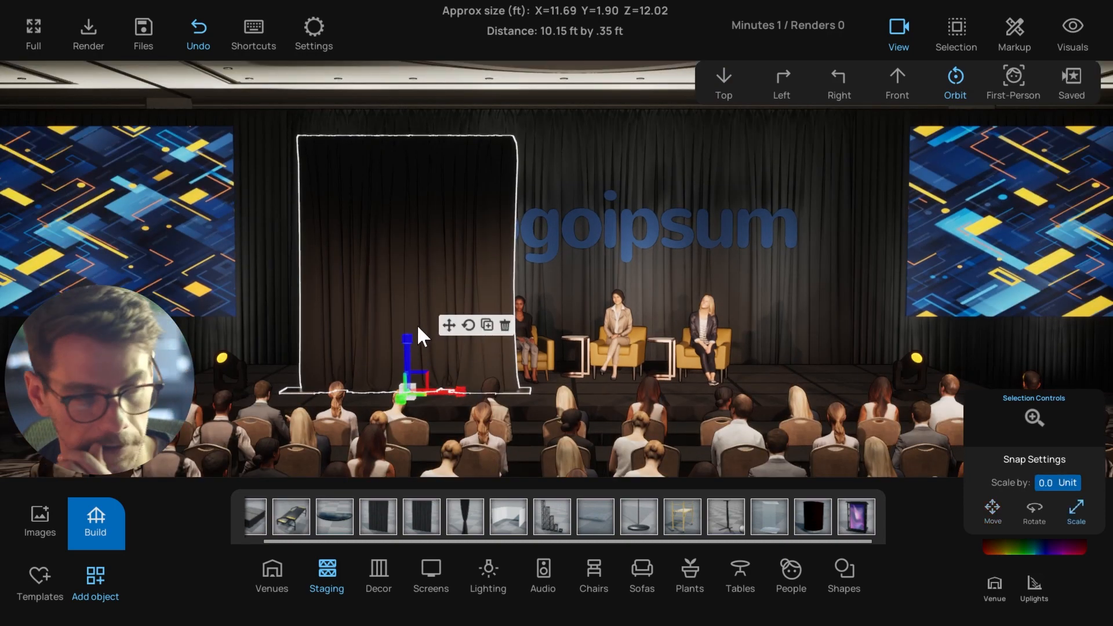
drag(408, 350, 408, 341)
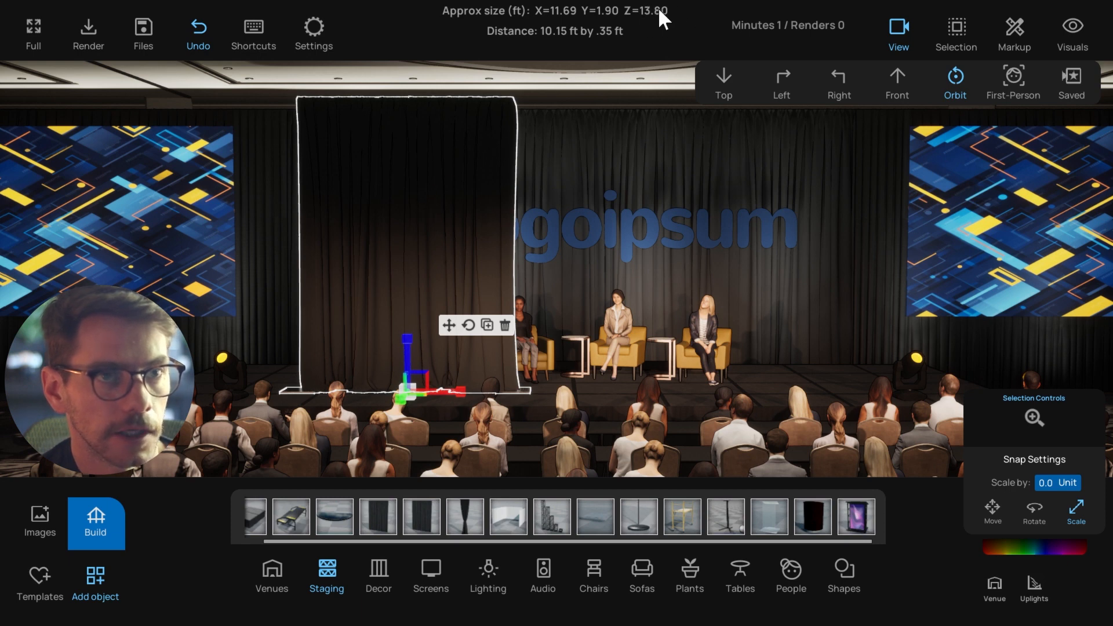
drag(404, 334, 401, 238)
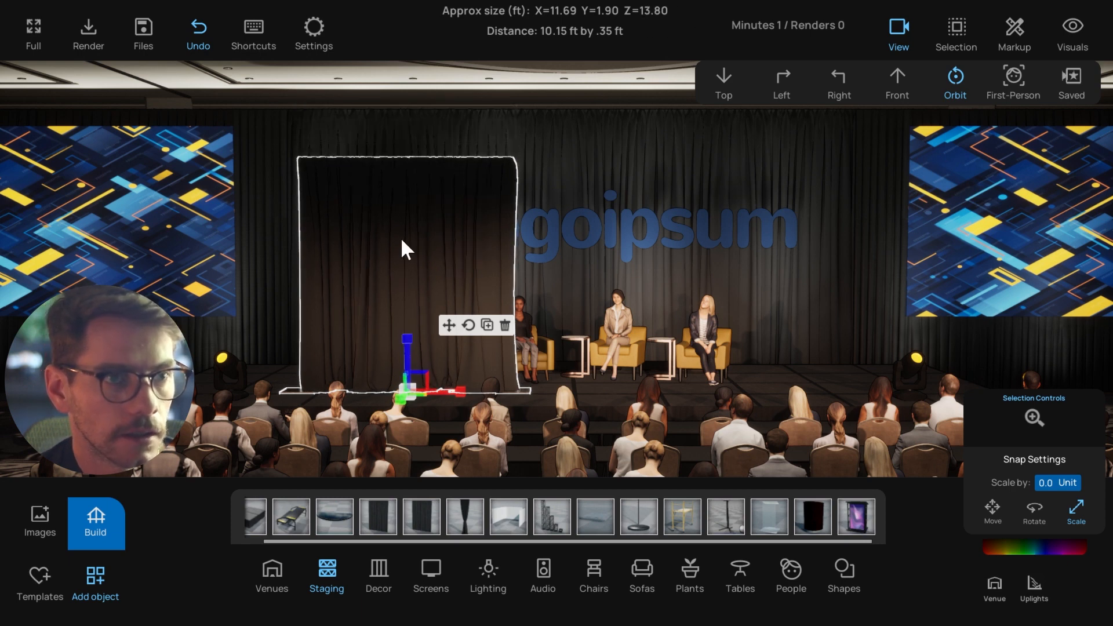
Scale the drape panel's height up to about 13.8 ft and narrow its width to about 8.5 ft
scroll(403, 248, down, 3)
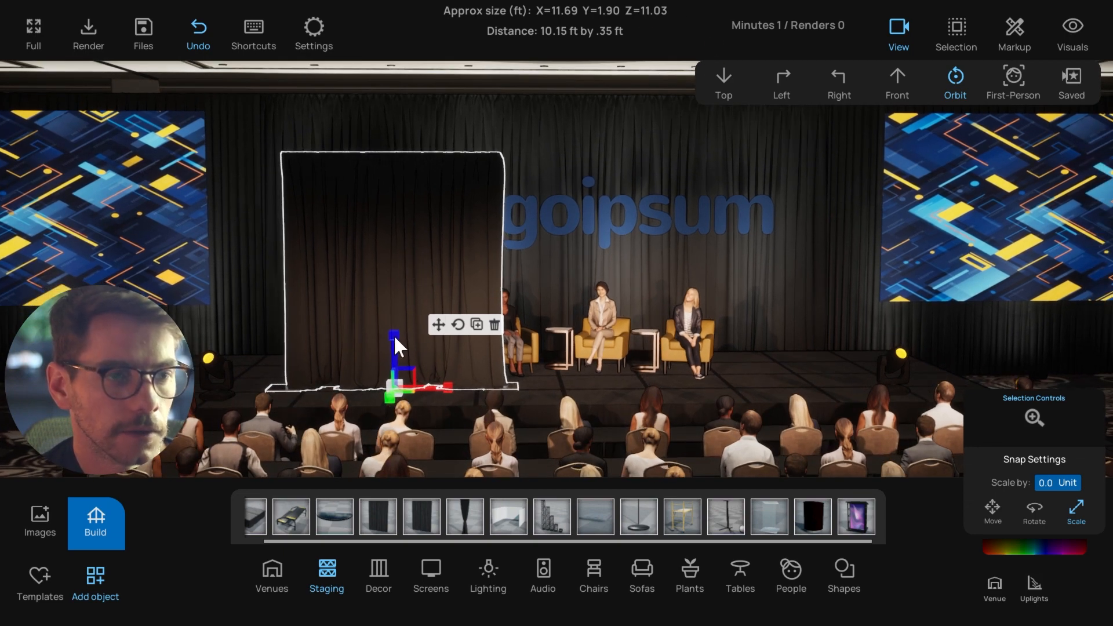
mouse_move(395, 335)
mouse_down()
mouse_move(395, 317)
mouse_move(393, 335)
mouse_up()
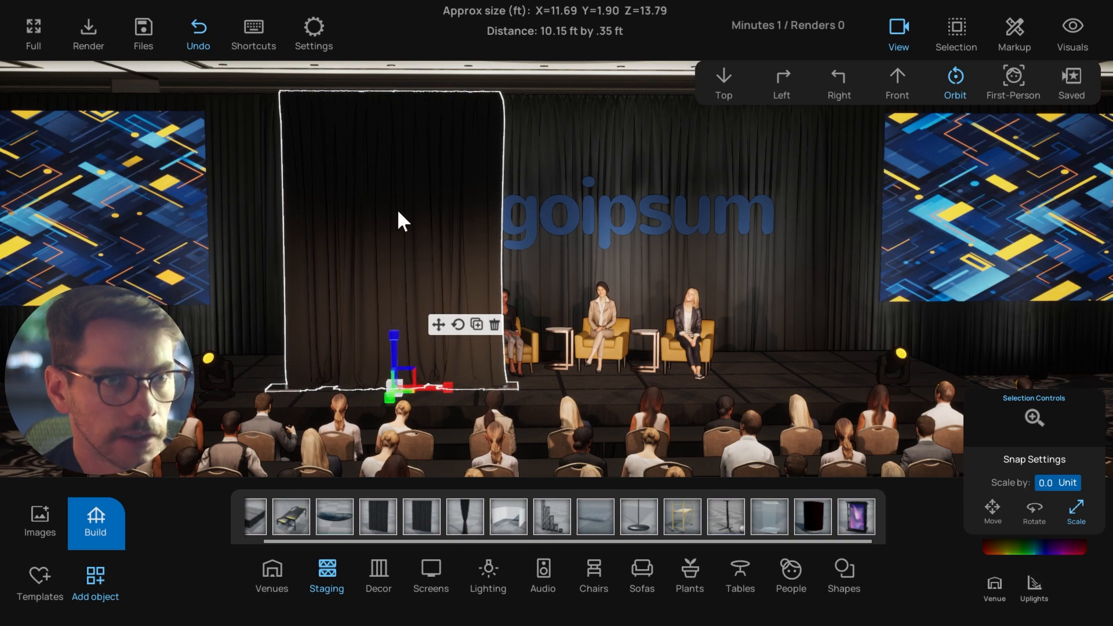
right_drag(399, 211, 392, 284)
drag(449, 386, 427, 387)
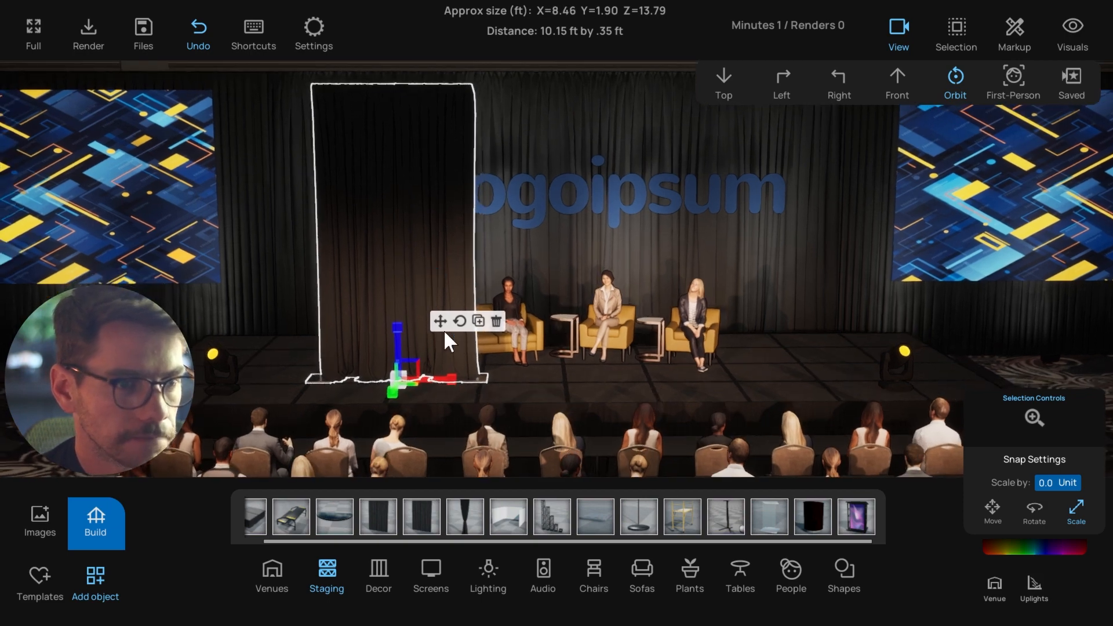
Activate rotation for the drape panel and review the keyboard and mouse shortcut reference for camera control
click(458, 323)
mouse_move(366, 309)
right_down()
mouse_move(359, 295)
mouse_move(378, 313)
mouse_move(387, 306)
right_up()
mouse_move(435, 350)
right_down()
mouse_move(378, 347)
mouse_move(440, 340)
right_up()
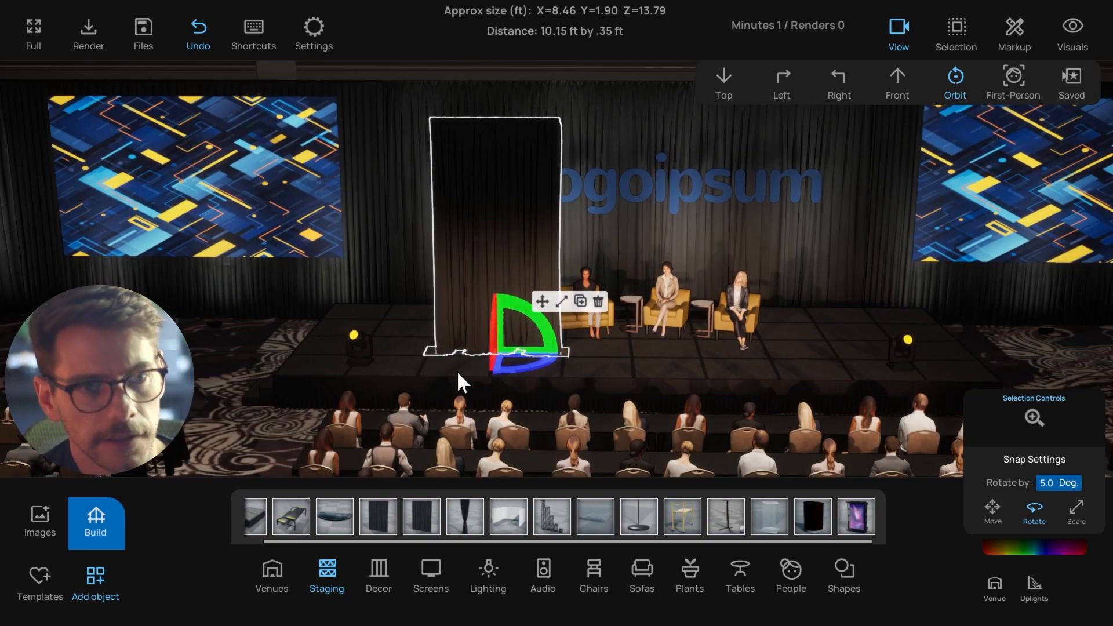
key(d)
right_drag(649, 332, 590, 337)
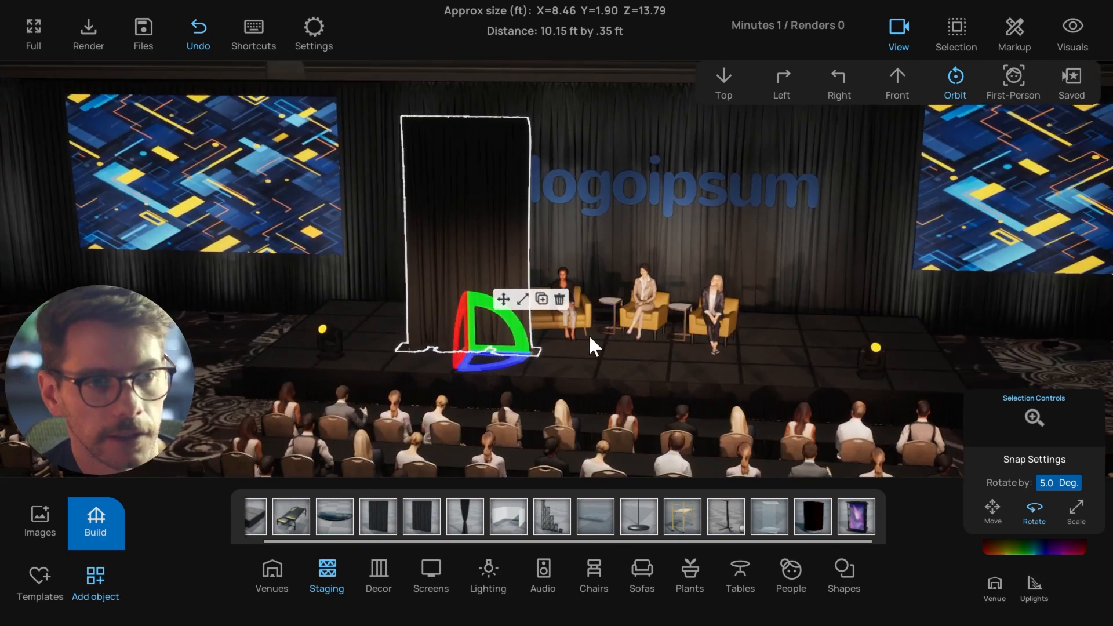
click(318, 40)
click(253, 31)
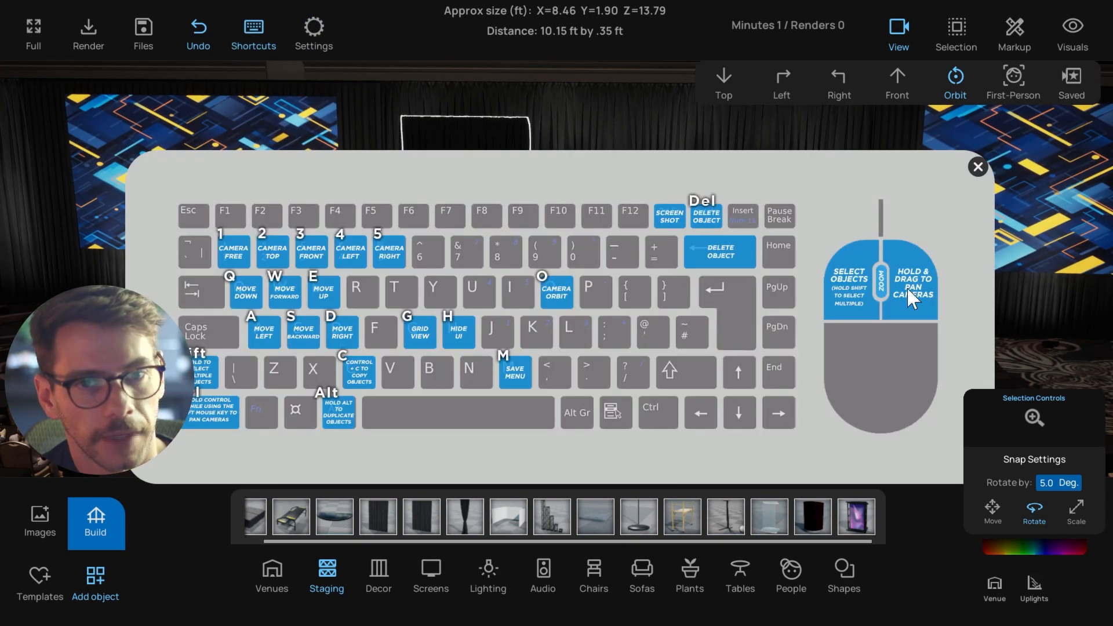
click(979, 165)
Focus the camera on the selected drape panel and review the shortcut reference for the camera movement keys
right_drag(919, 248, 883, 388)
scroll(502, 290, down, 2)
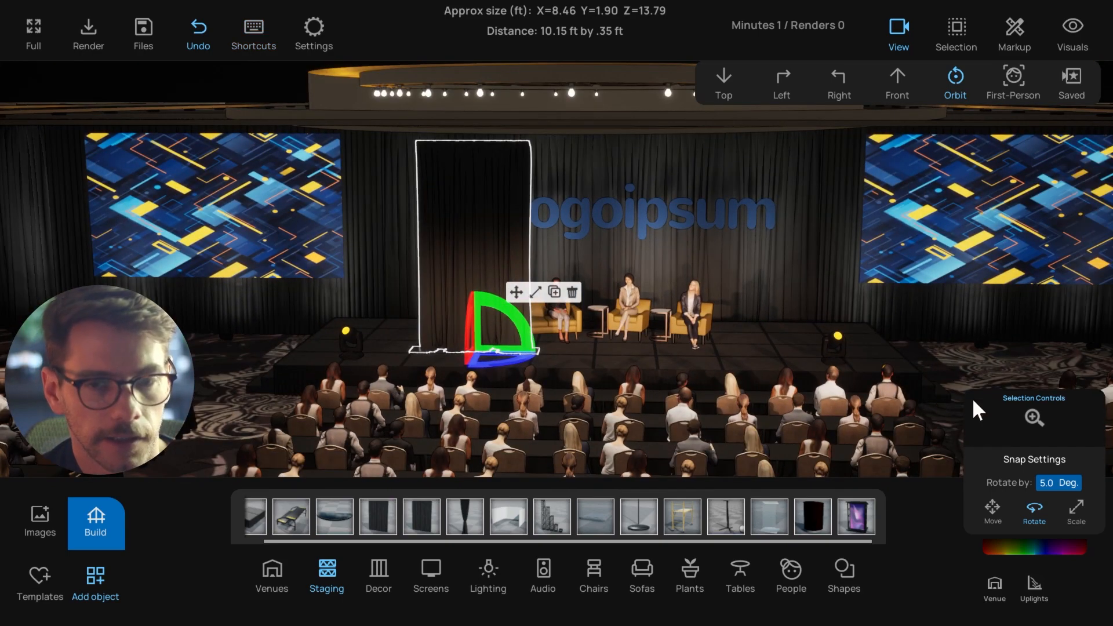
click(1034, 419)
scroll(680, 355, down, 4)
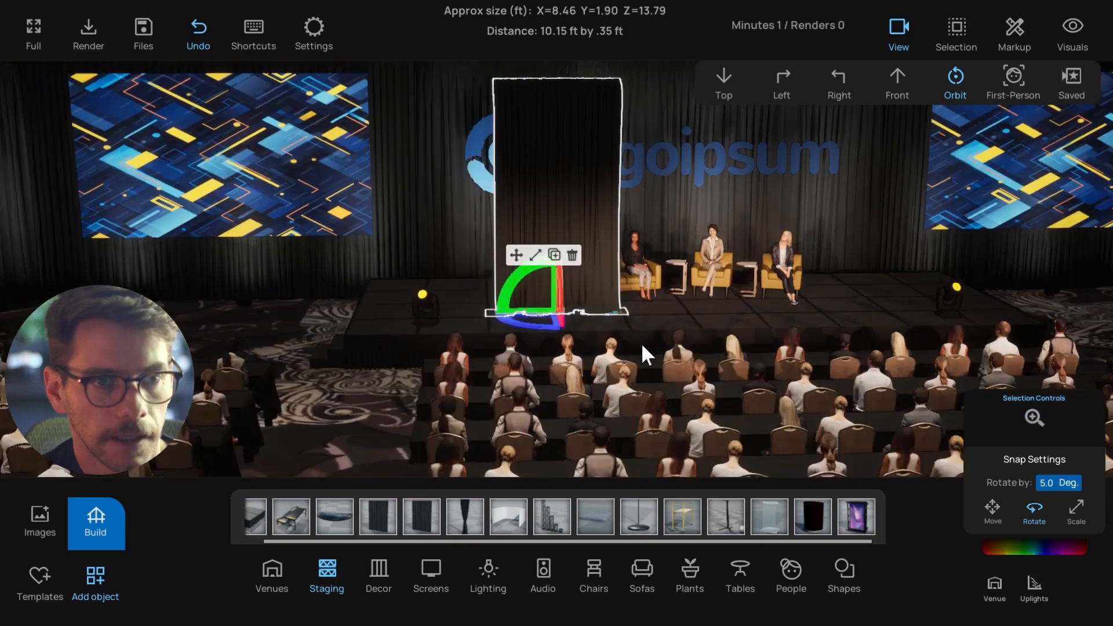
right_drag(642, 343, 586, 330)
click(254, 29)
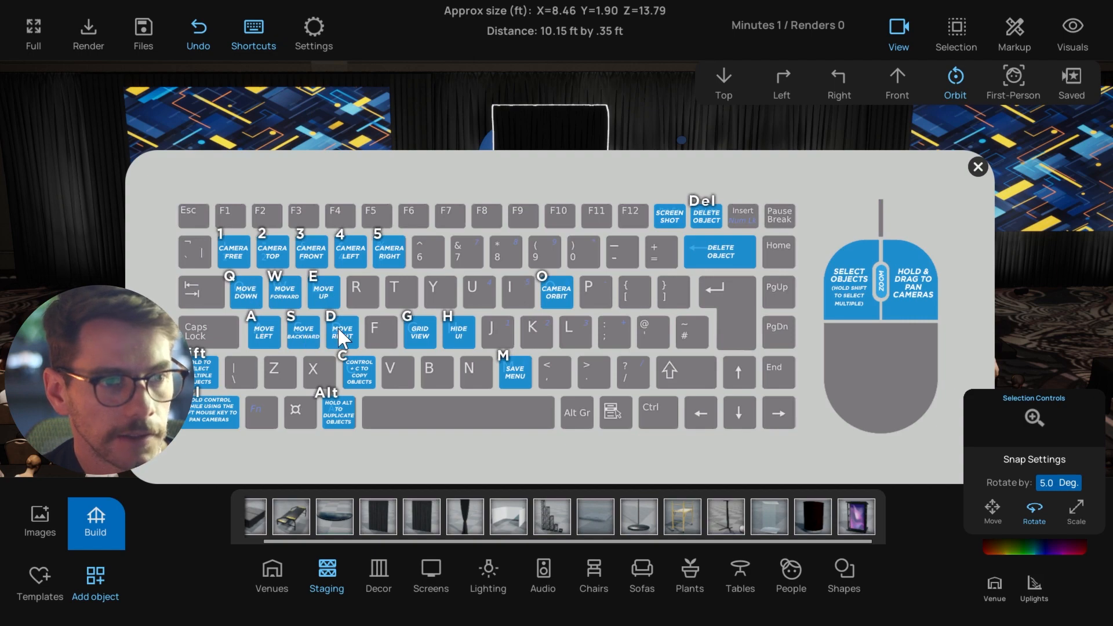
click(978, 167)
Rotate the drape panel about its vertical axis in 5-degree snap steps so it stands angled on the stage
right_drag(652, 301, 504, 245)
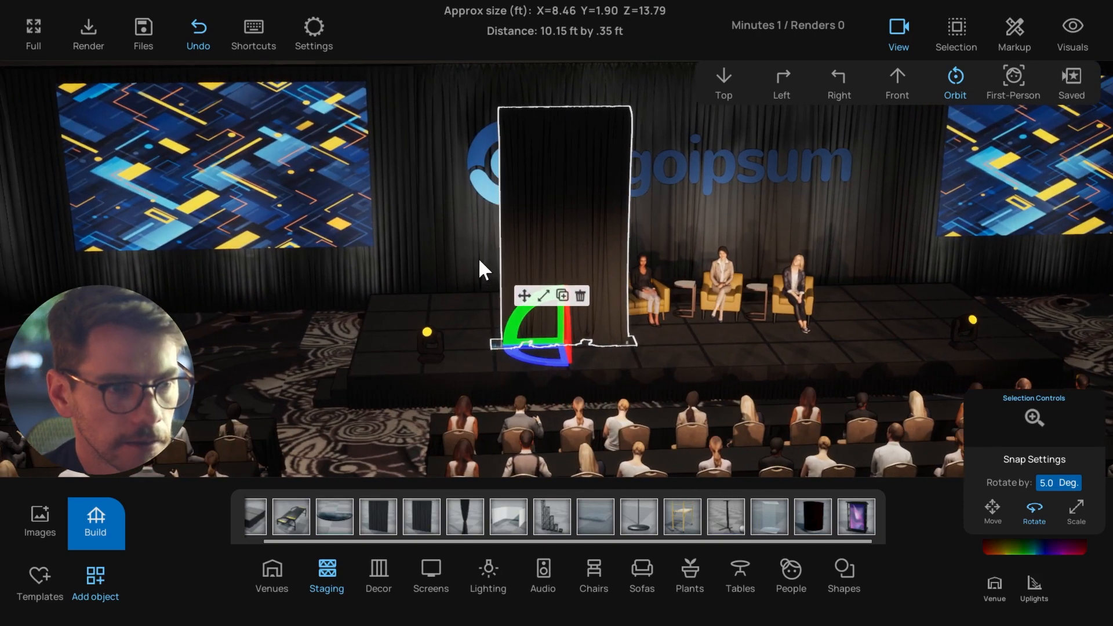
drag(534, 364, 574, 364)
click(524, 296)
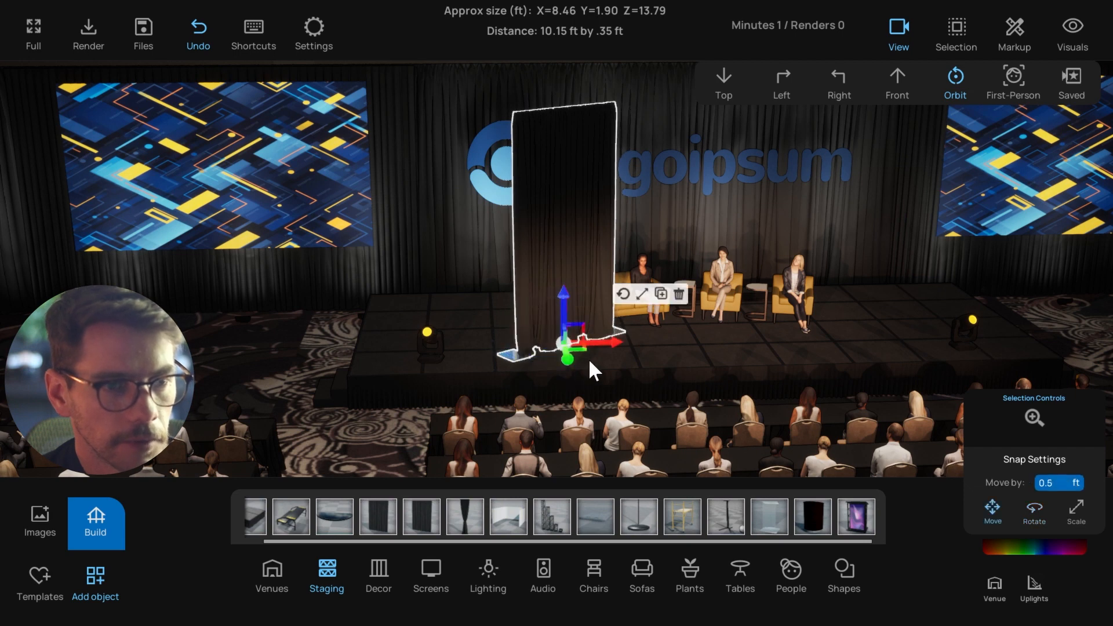
click(624, 294)
mouse_move(558, 360)
mouse_down()
mouse_move(525, 356)
mouse_move(554, 364)
mouse_up()
right_drag(523, 322, 509, 317)
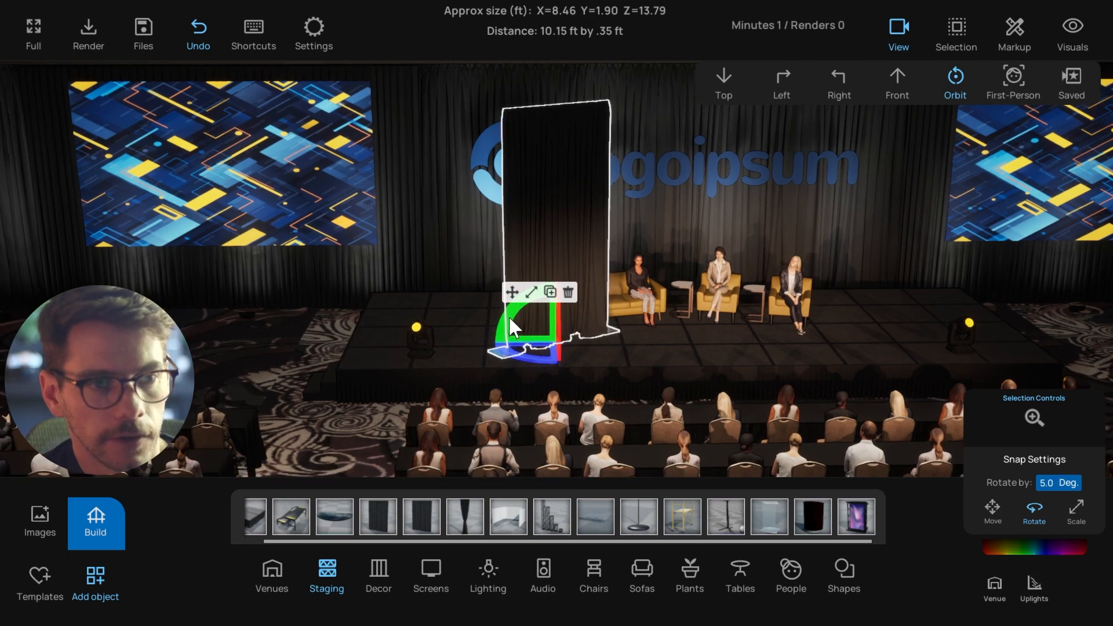
mouse_move(510, 318)
mouse_down()
mouse_move(490, 366)
mouse_move(516, 307)
mouse_move(513, 320)
mouse_up()
right_drag(570, 328, 659, 316)
mouse_move(659, 316)
mouse_down()
mouse_move(666, 344)
mouse_move(648, 314)
mouse_move(654, 328)
mouse_up()
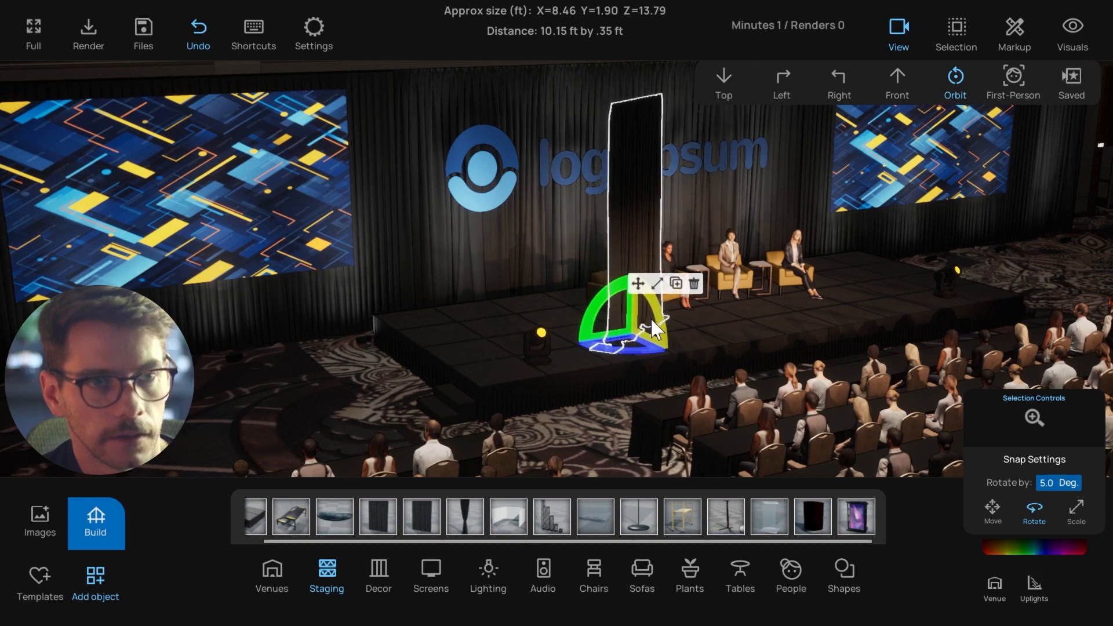
Inspect the drape panel's rotation in top view and return to the orbit view
right_drag(652, 320, 596, 316)
scroll(625, 312, up, 3)
click(744, 88)
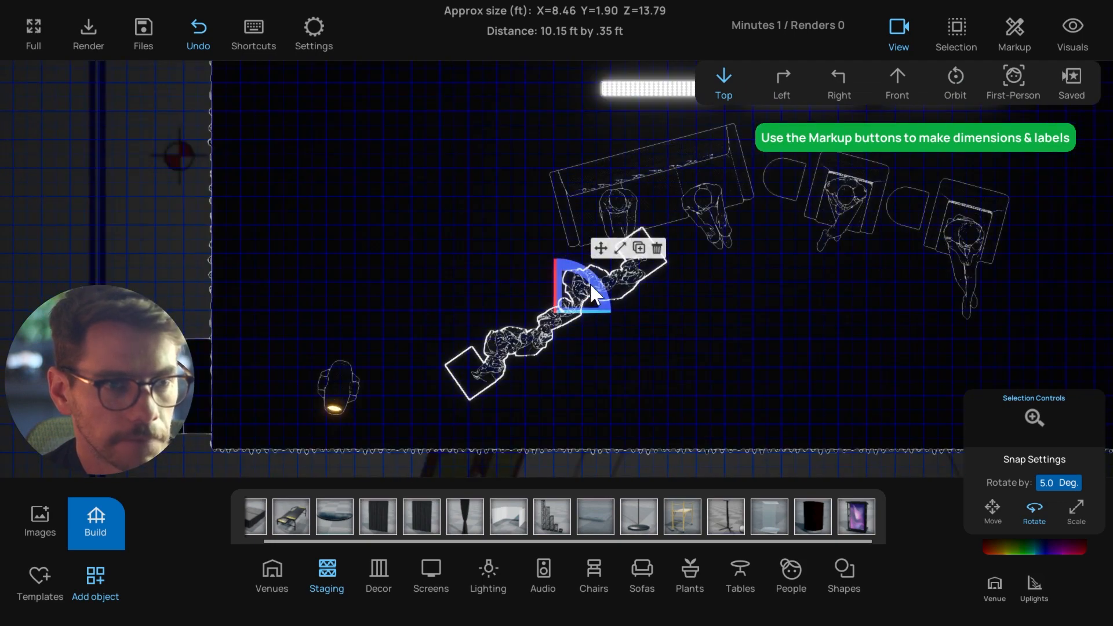
mouse_move(590, 283)
mouse_down()
mouse_move(585, 302)
mouse_move(611, 309)
mouse_move(584, 280)
mouse_up()
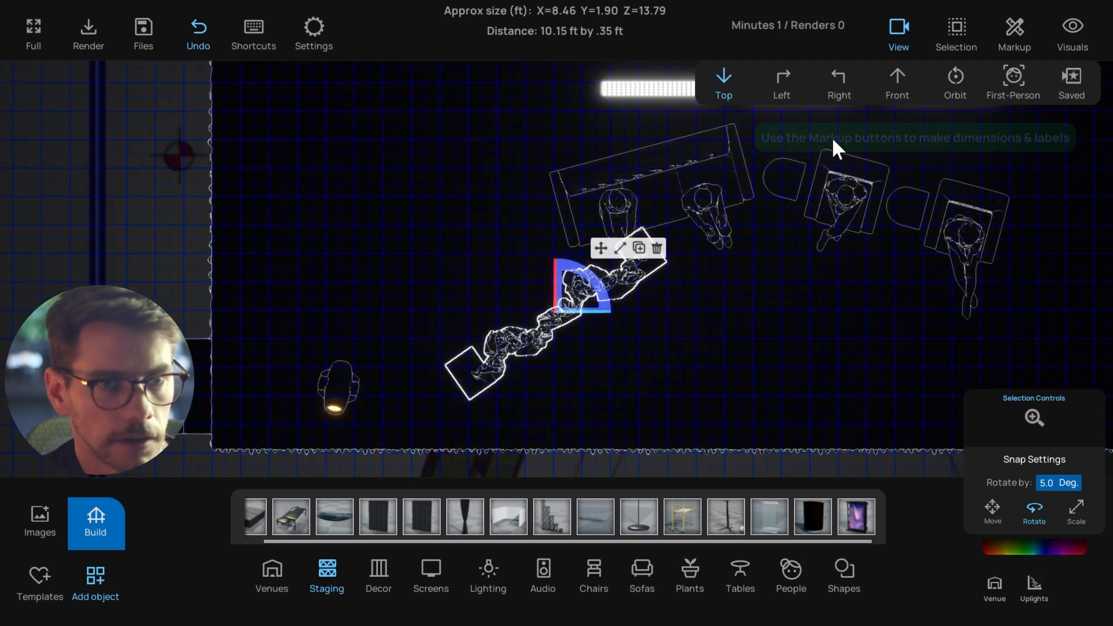
click(955, 82)
Move the angled drape panel to the left end of the stage, beside the screen
scroll(561, 354, down, 5)
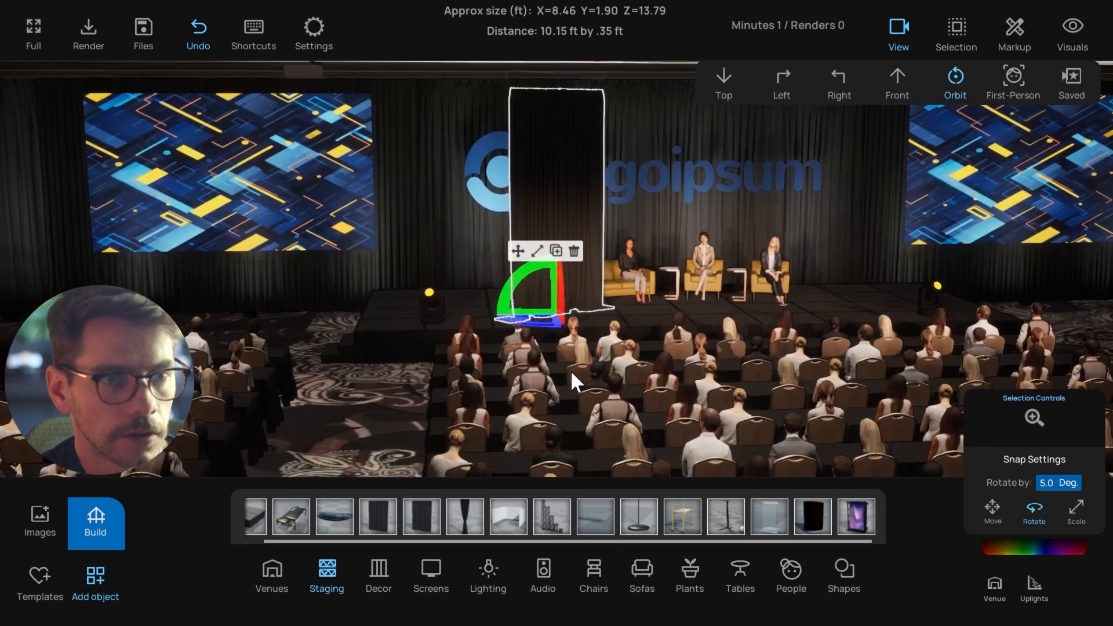
key(w)
drag(572, 337, 442, 316)
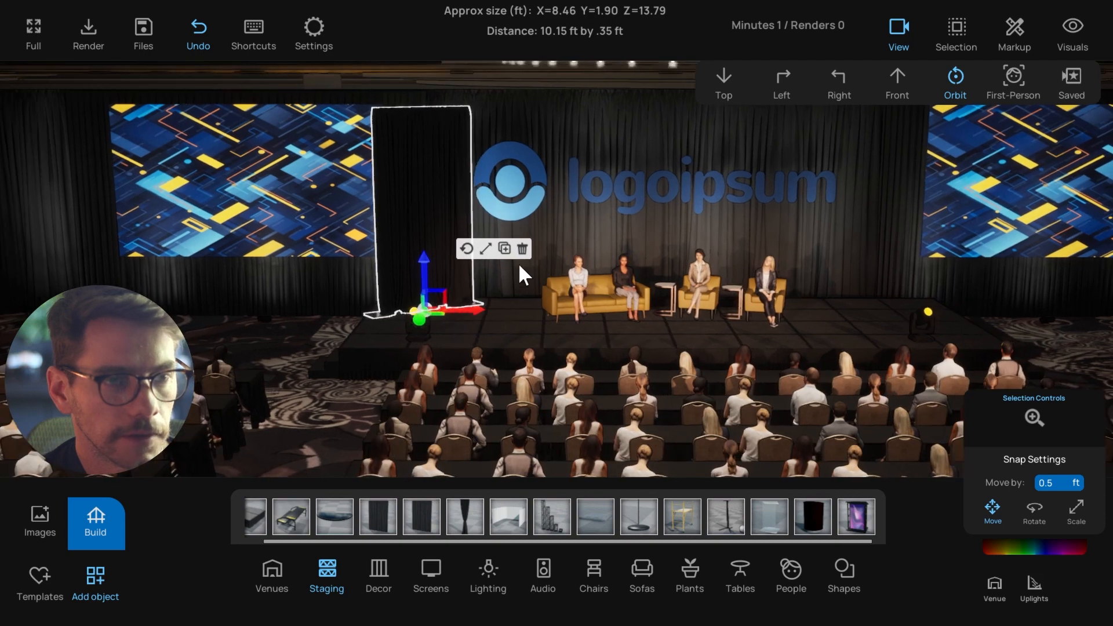
Delete the angled drape panel and add a fresh black drape panel from the Staging objects to the front of the stage
click(523, 251)
drag(388, 517, 546, 328)
scroll(551, 329, up, 2)
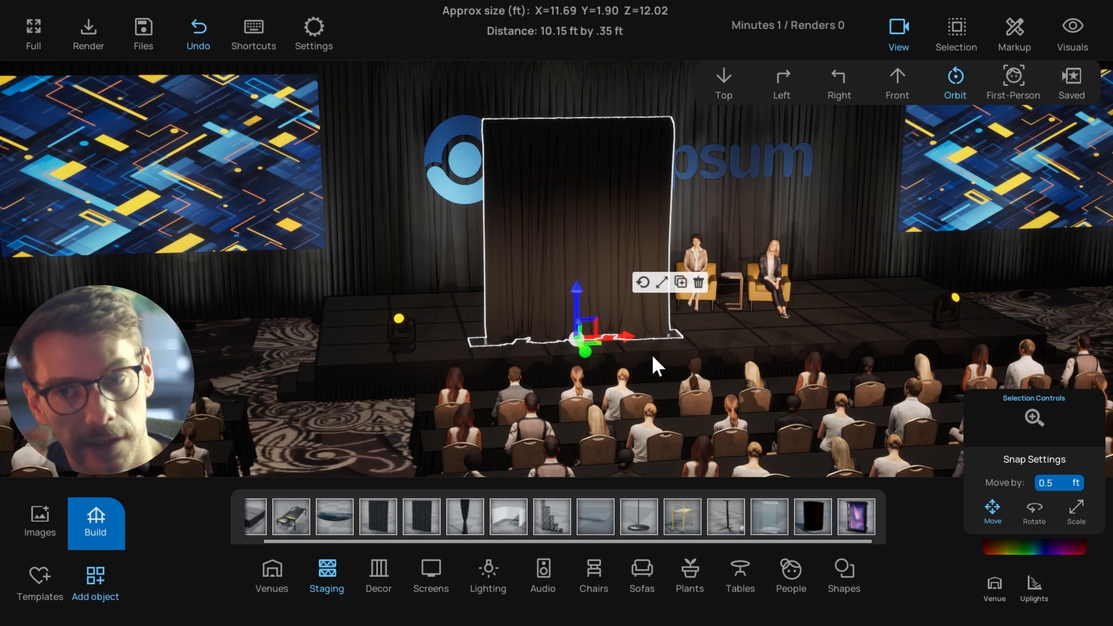
Rotate the new drape panel about its vertical axis with a 45-degree snap and move it to the left side of the stage
click(1032, 506)
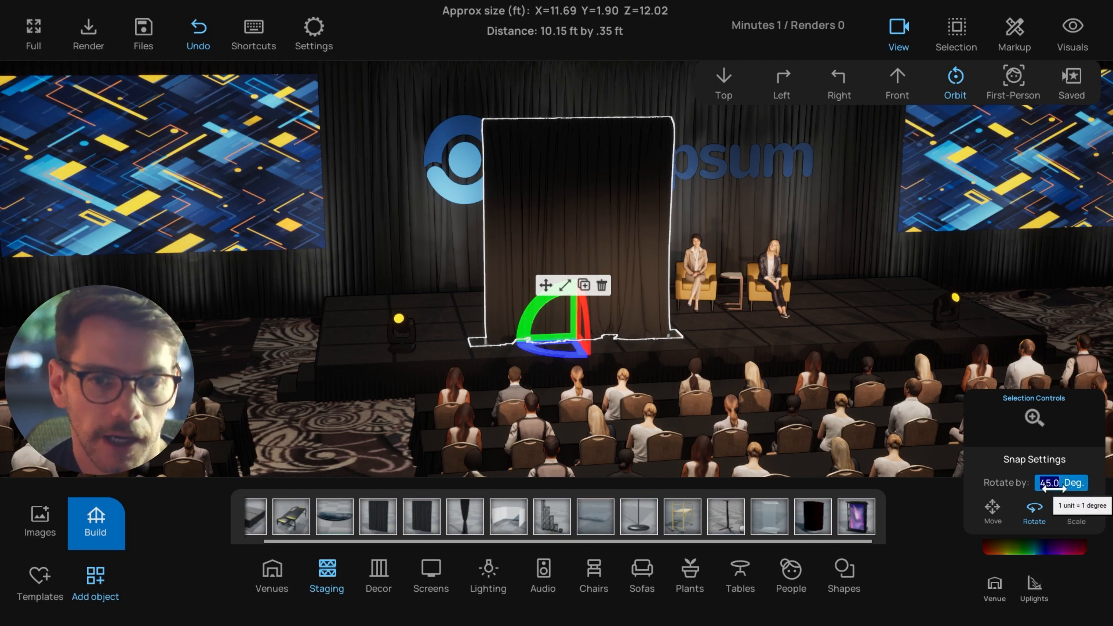
drag(690, 385, 393, 301)
click(552, 293)
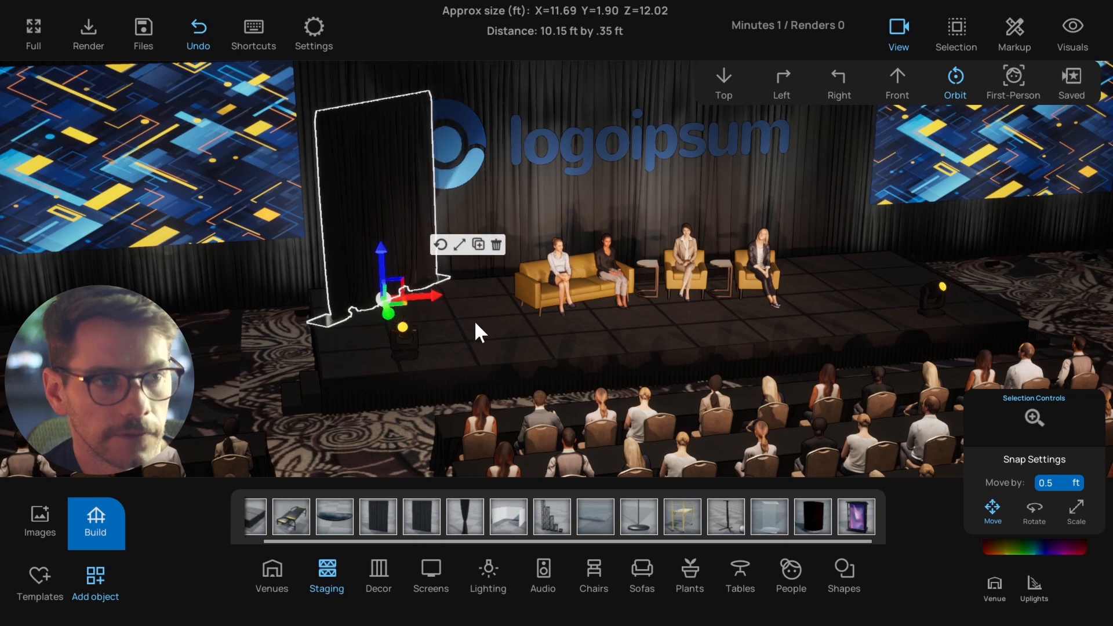
drag(475, 323, 420, 316)
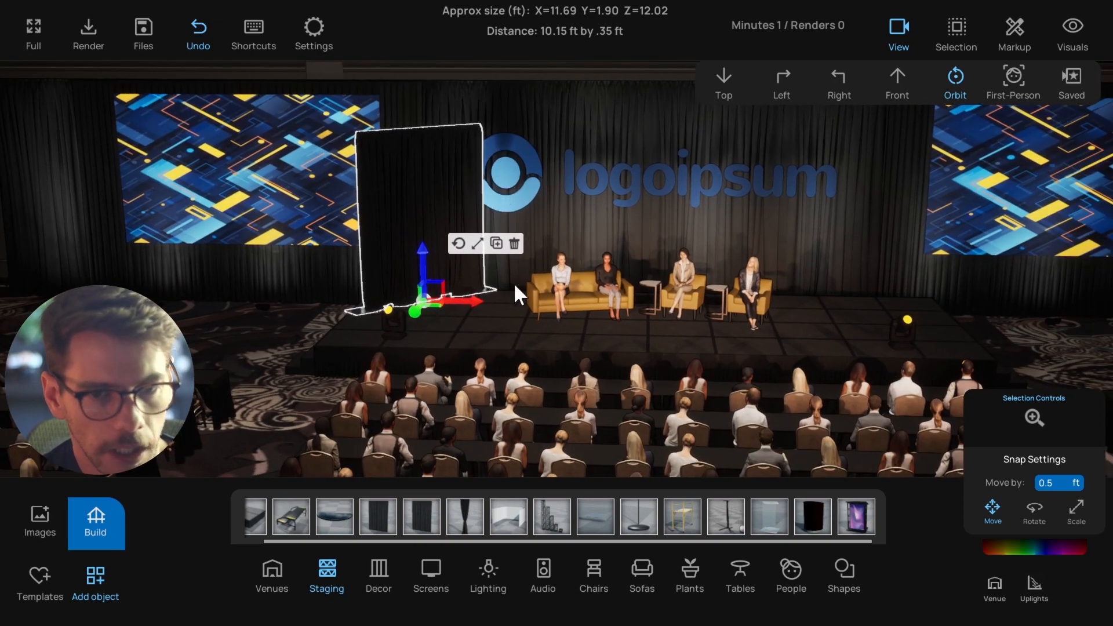
drag(513, 293, 471, 290)
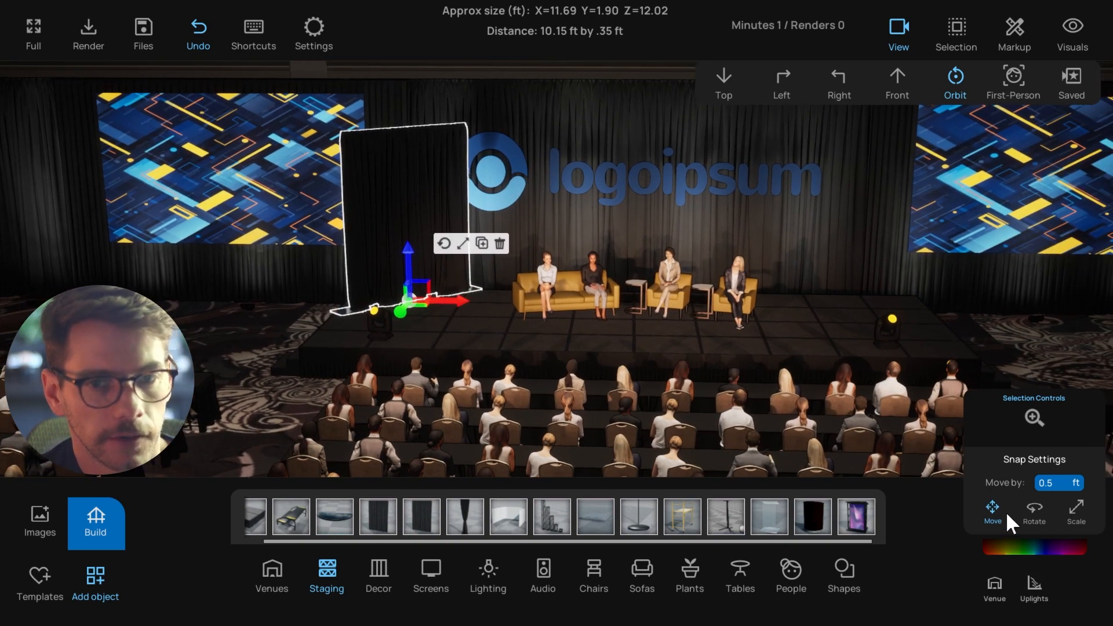
click(1032, 510)
click(998, 510)
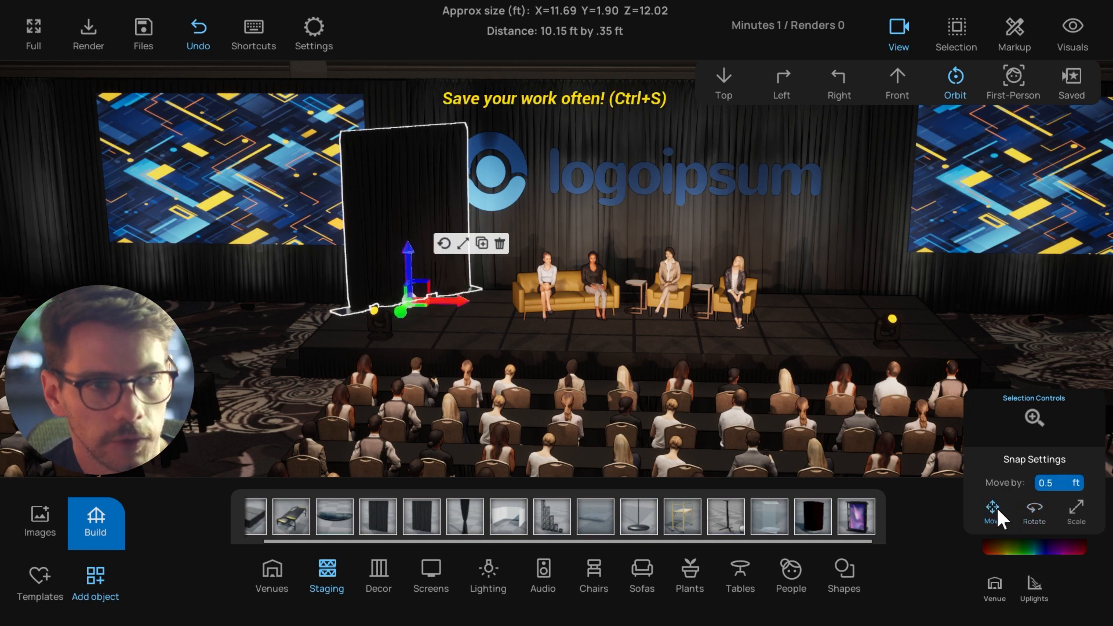
Scale the left drape panel's height up to about 14.2 ft
click(462, 242)
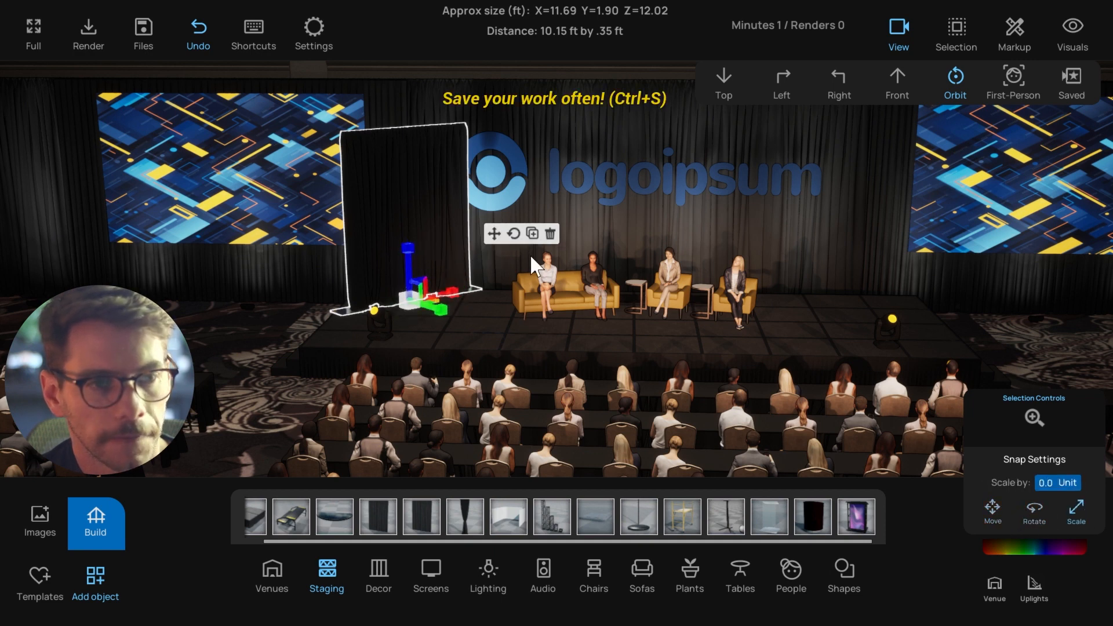
drag(414, 255, 410, 244)
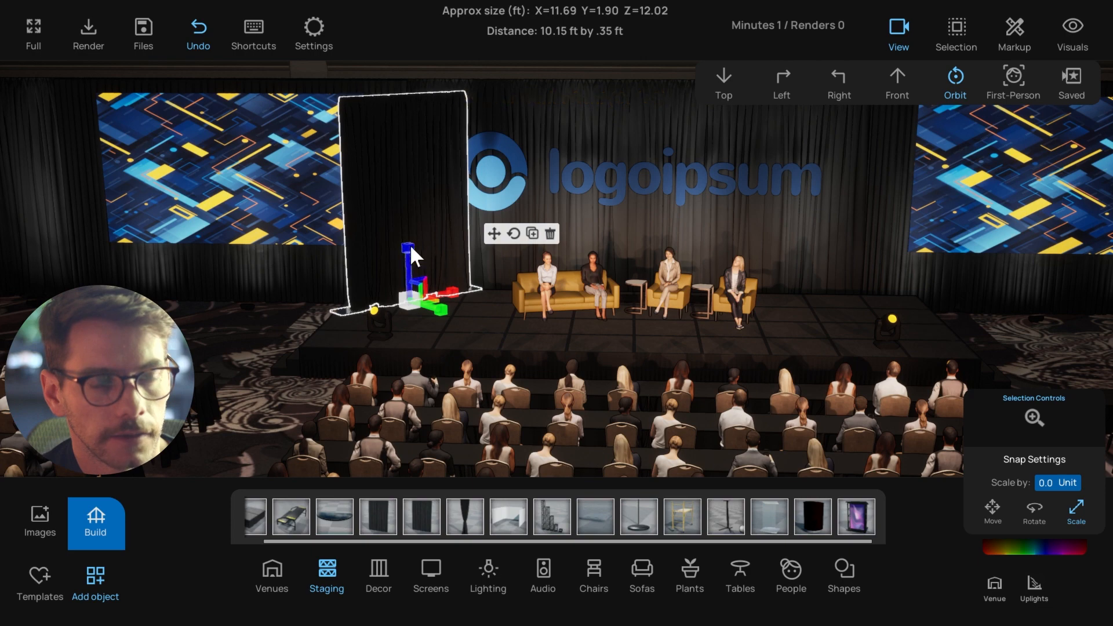
click(494, 234)
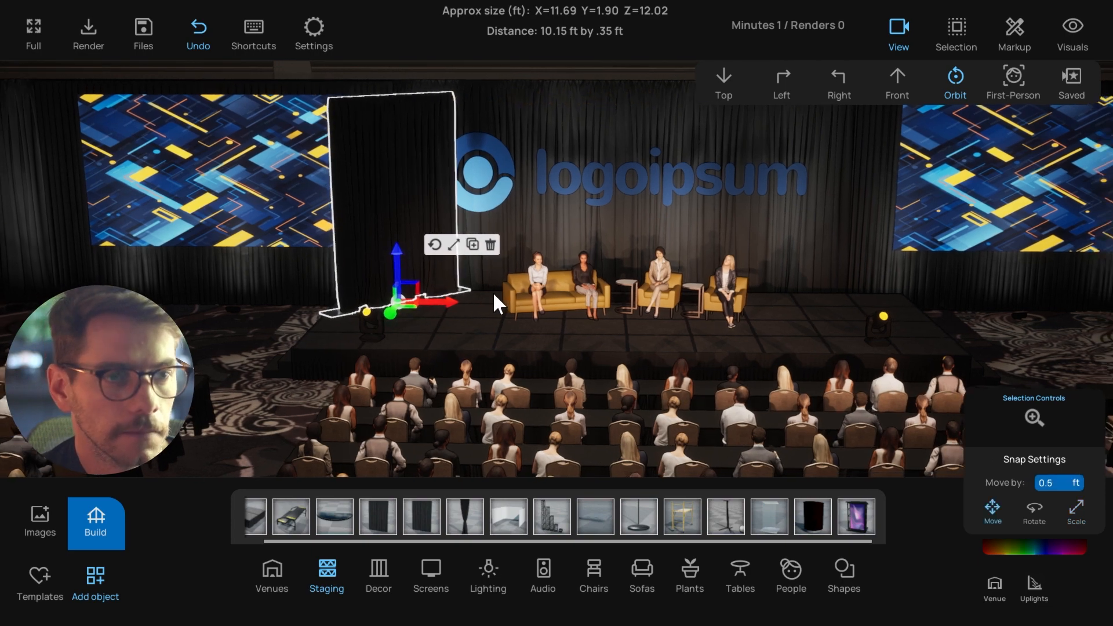
scroll(456, 287, up, 1)
scroll(428, 275, down, 1)
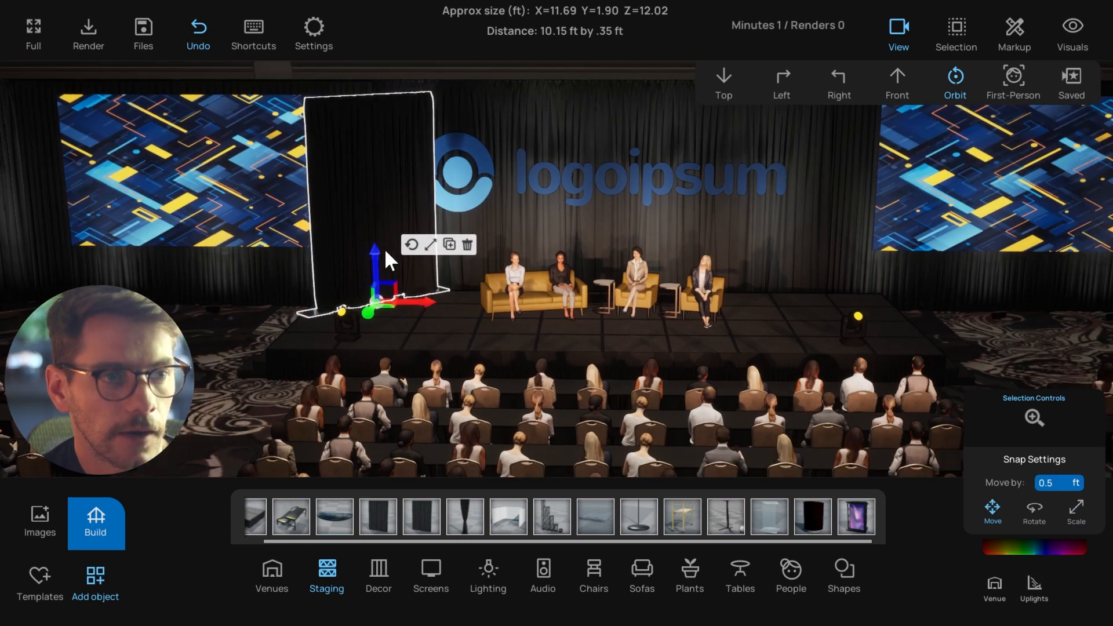
Duplicate the angled drape panel to the right side of the stage and rotate the copy to mirror the original
click(450, 245)
drag(415, 301, 791, 270)
click(706, 248)
click(805, 249)
scroll(777, 278, down, 3)
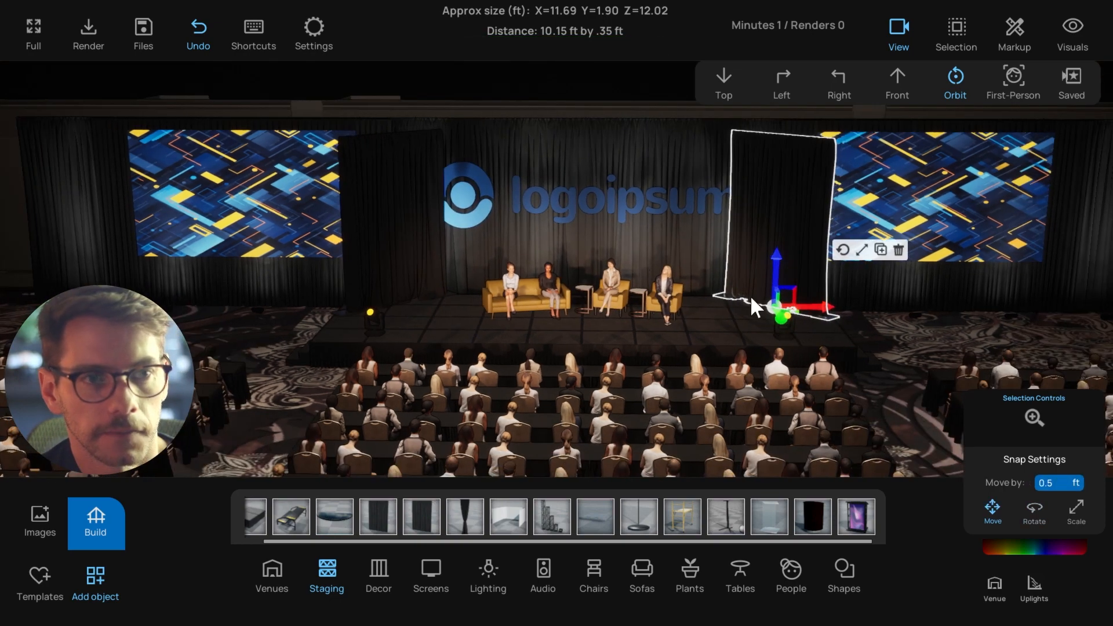
Nudge the left drape panel outward and move the left screen farther away from the stage
click(400, 249)
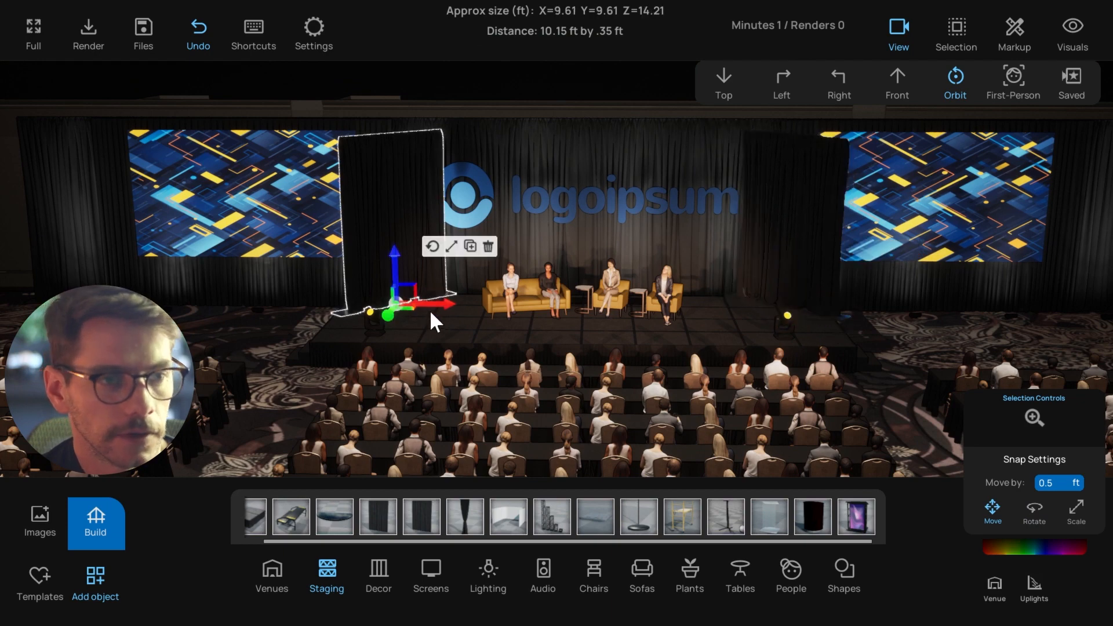
drag(430, 305, 421, 307)
click(297, 294)
drag(294, 293, 218, 288)
scroll(427, 312, down, 2)
Move the right screen farther outward, nudge the left screen slightly back toward the stage, and clear the selection
click(868, 291)
drag(900, 291, 959, 291)
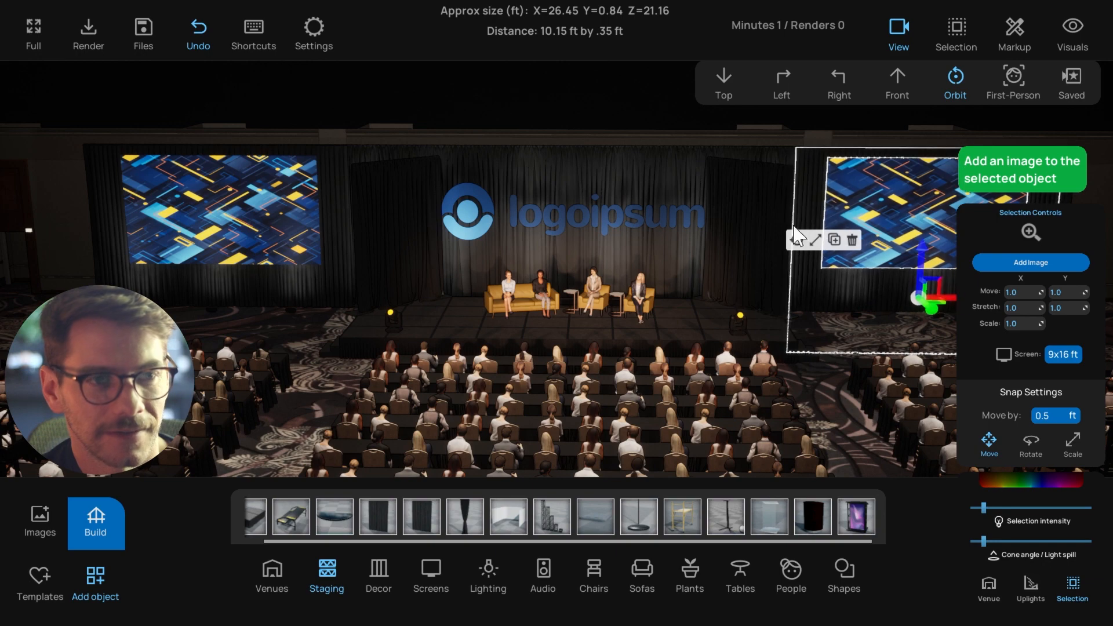
click(565, 183)
click(267, 183)
drag(277, 289, 283, 290)
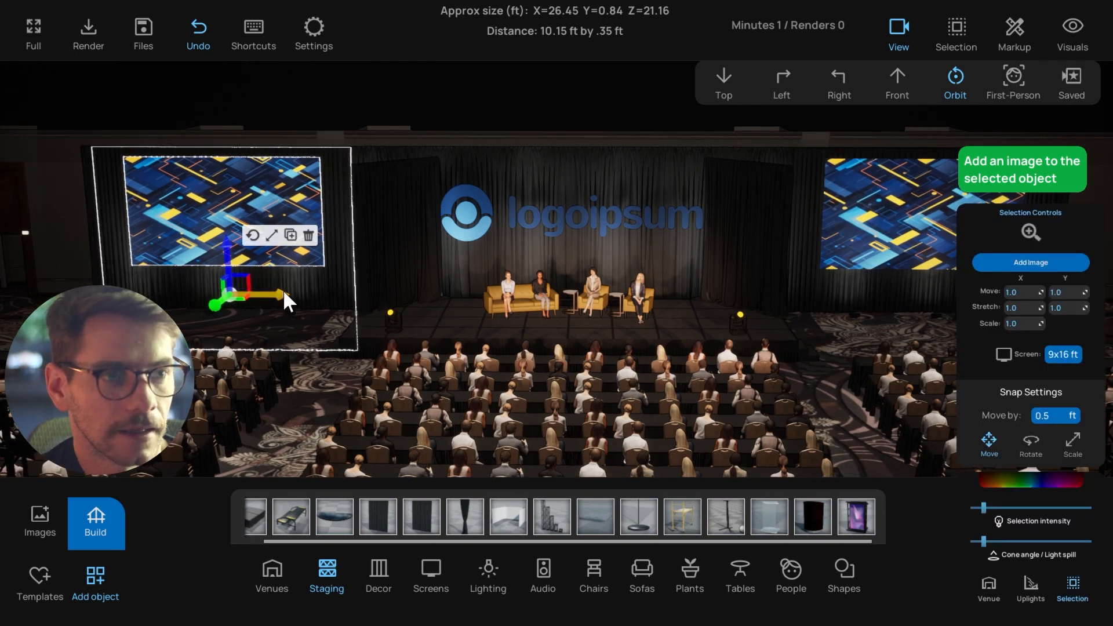
click(486, 160)
Select the seated woman at the left end of the sofa on the stage
scroll(521, 284, up, 3)
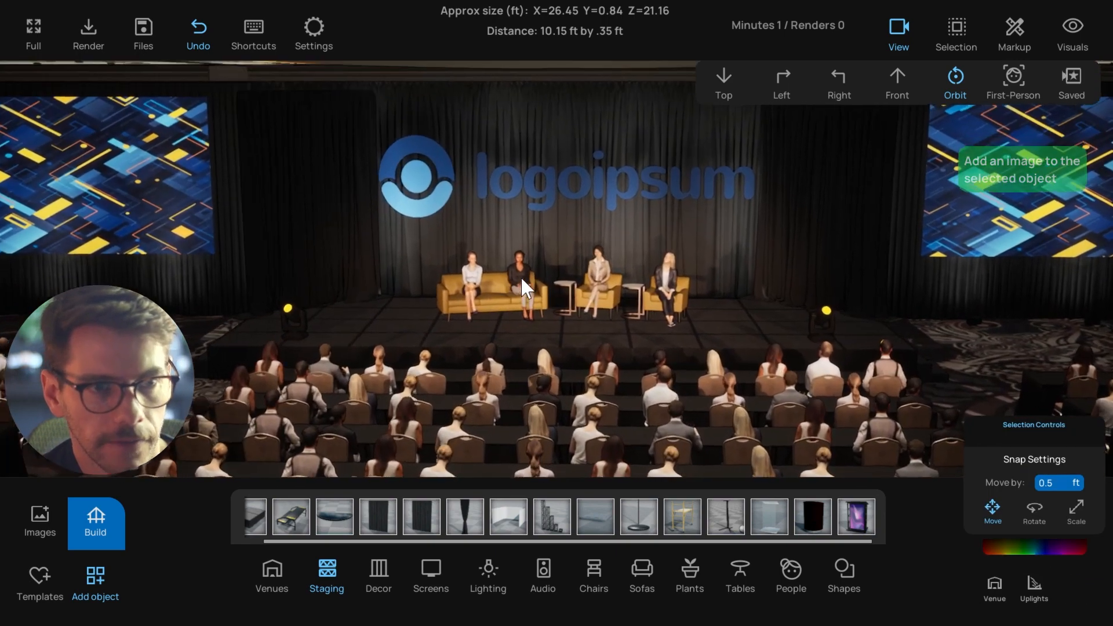
right_drag(521, 277, 524, 273)
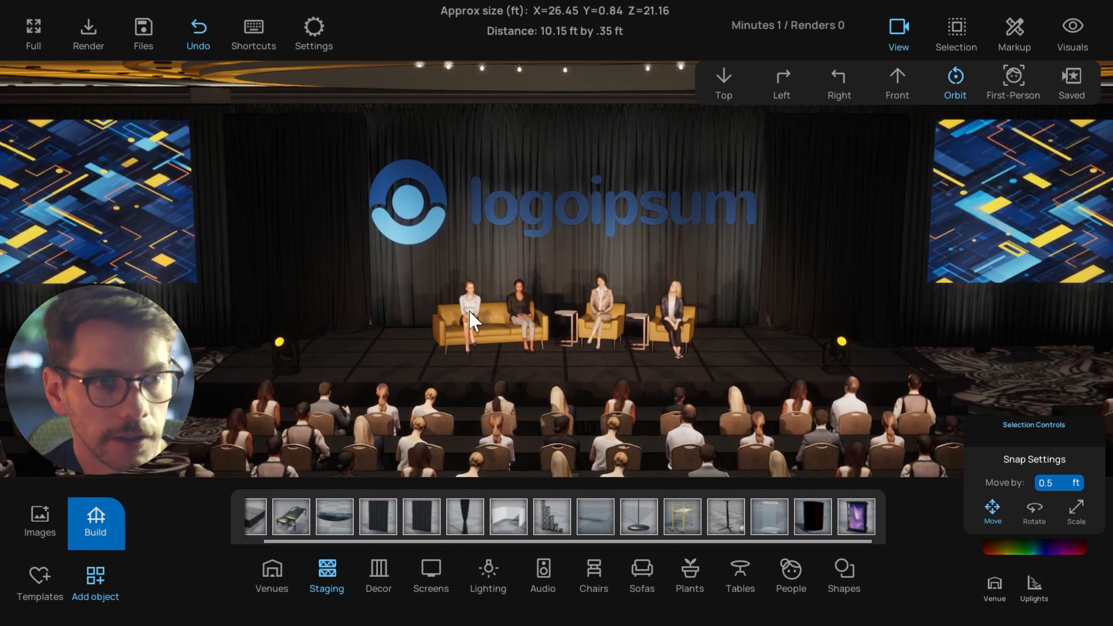
click(471, 318)
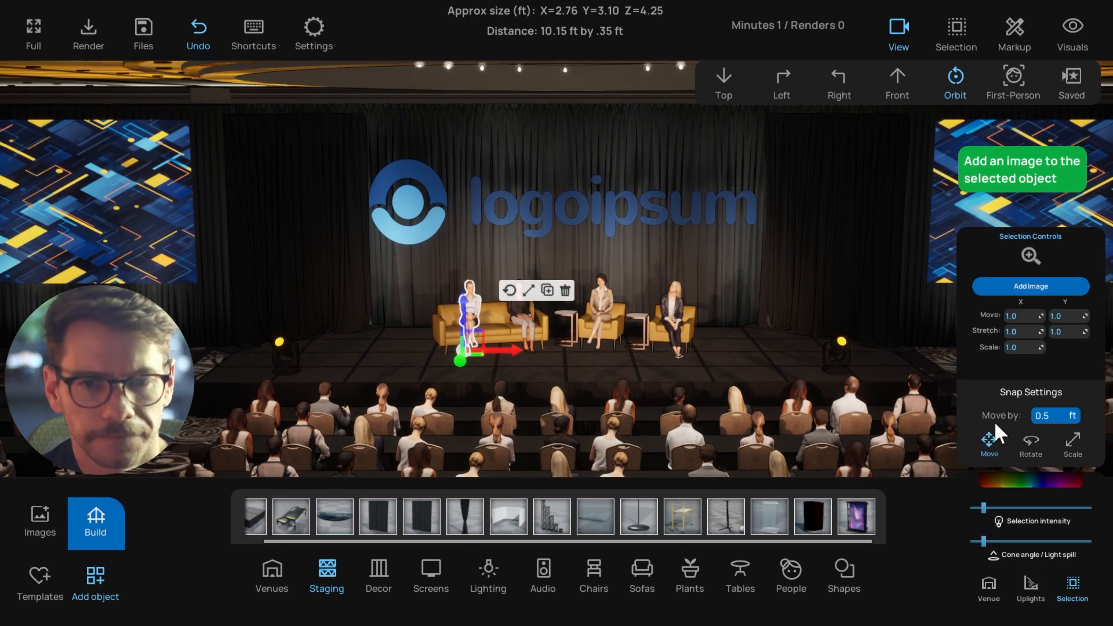
right_drag(804, 368, 770, 357)
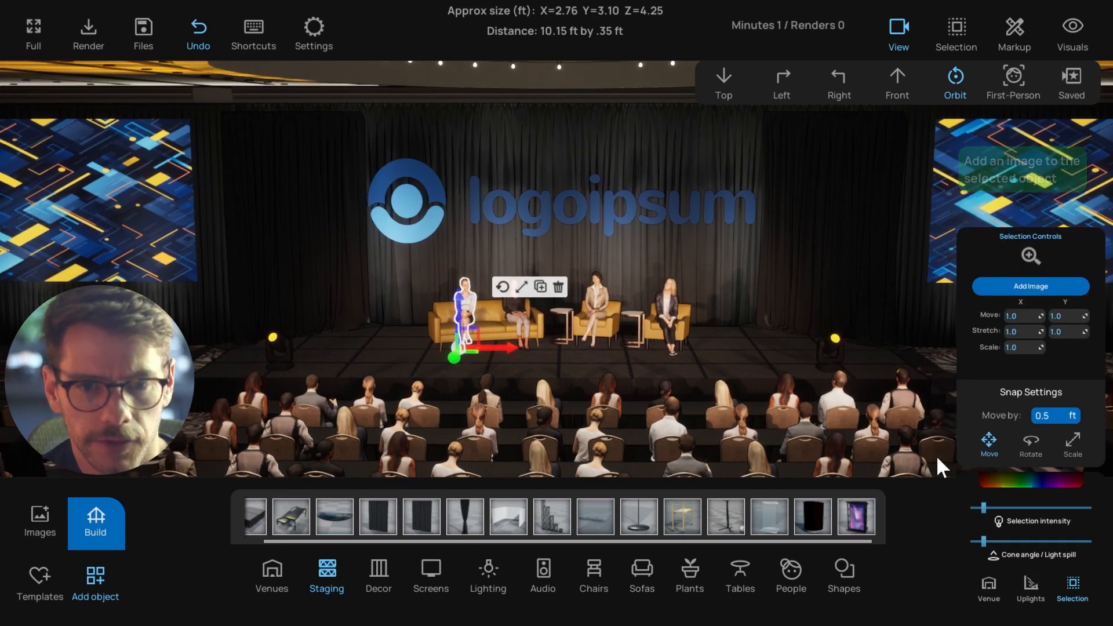
Place a 5 × 5 × 5 ft basic cube on the stage in front of the seated panel
click(521, 287)
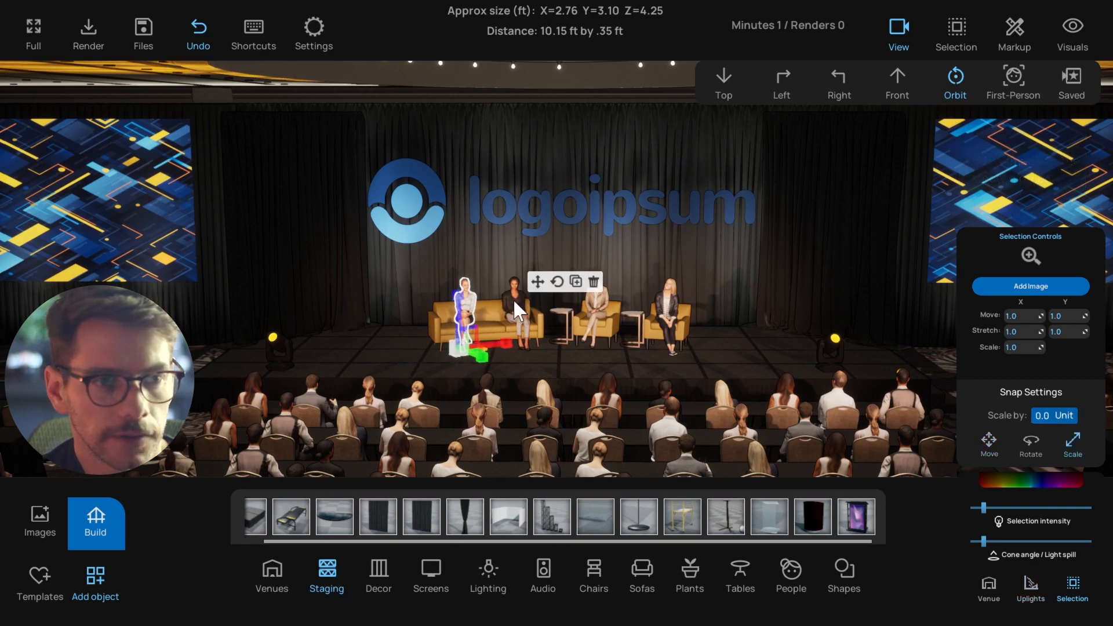
click(846, 585)
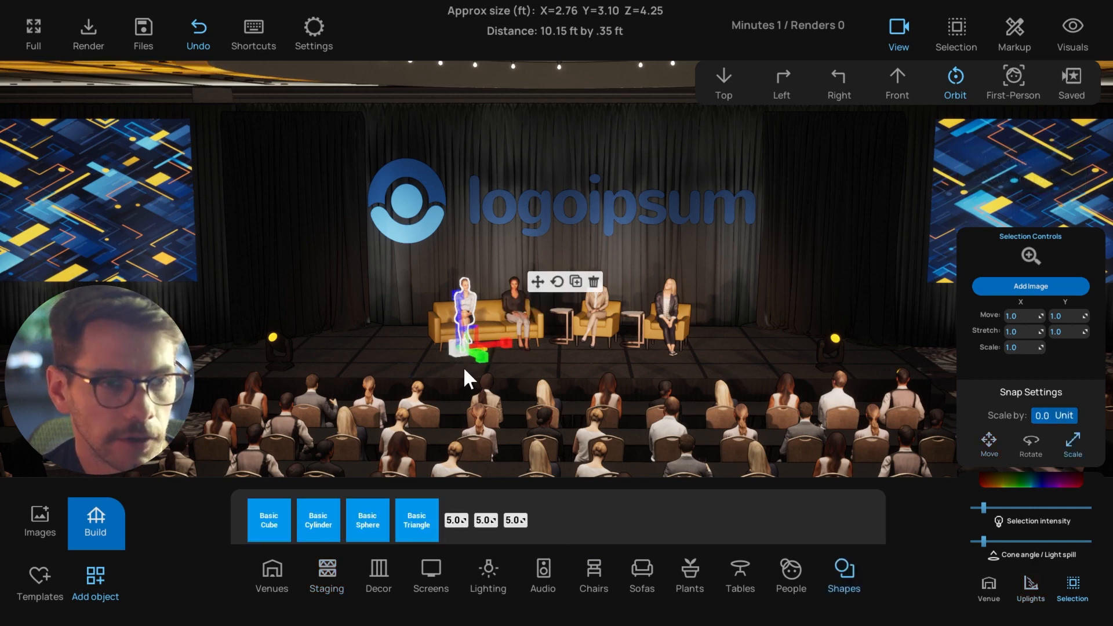
right_drag(464, 368, 448, 382)
right_drag(467, 436, 467, 444)
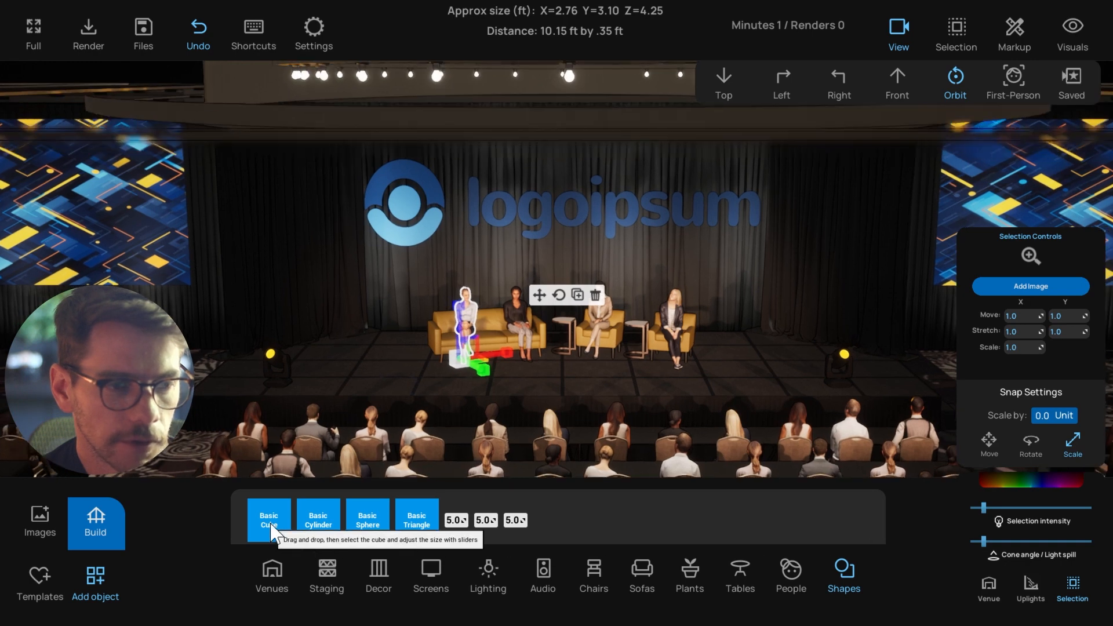
drag(271, 525, 609, 437)
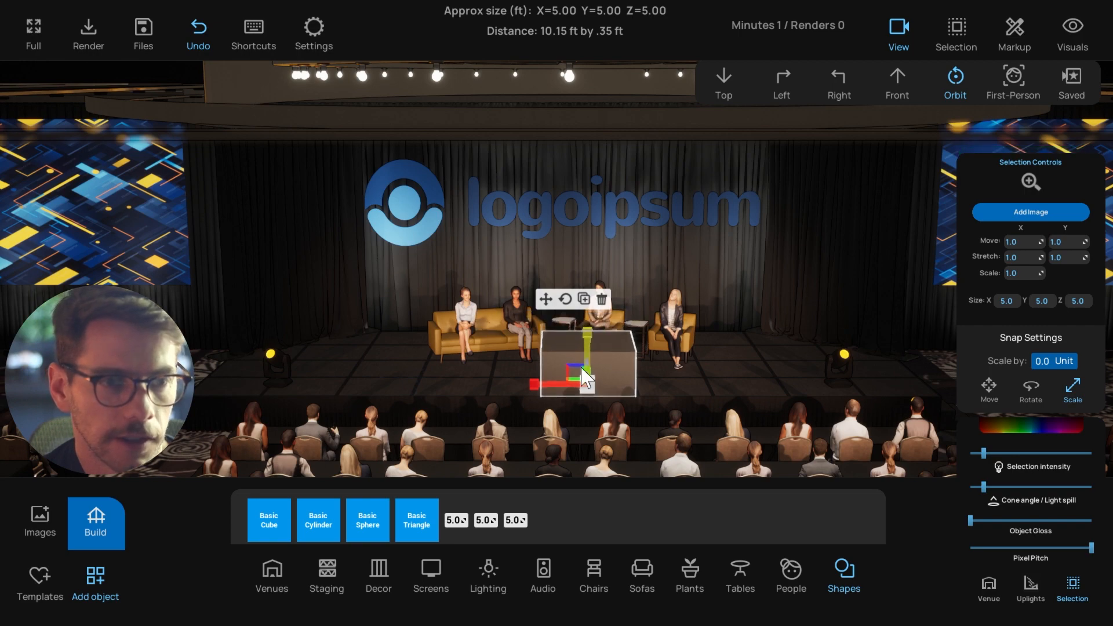
Rotate the cube on the stage by 45 degrees and scale its height down into a low block
click(565, 298)
drag(568, 412, 567, 410)
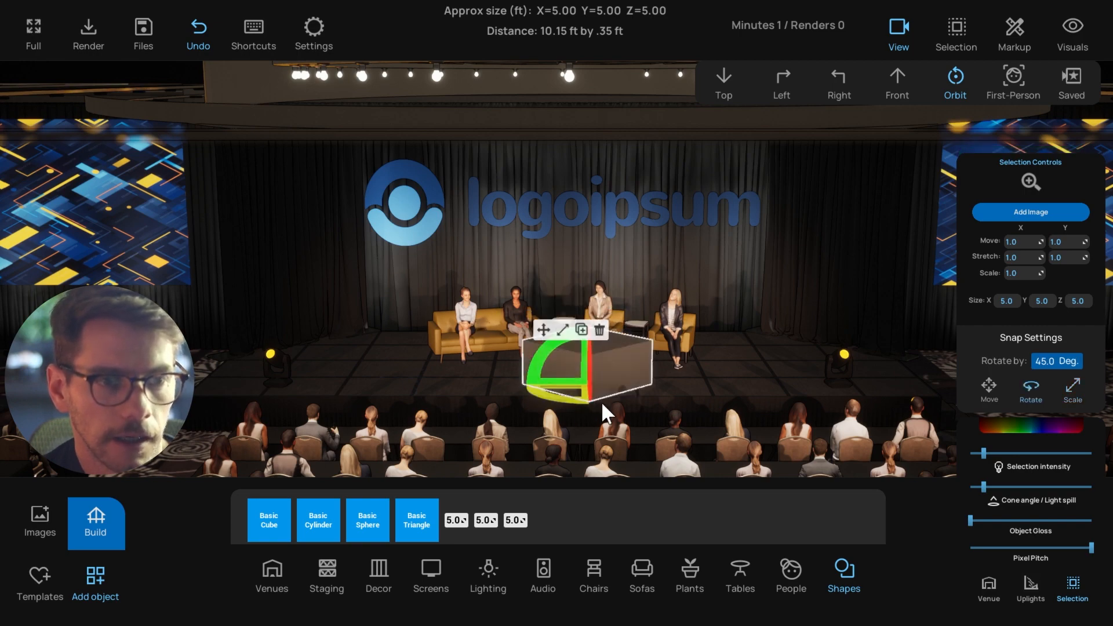
click(543, 331)
right_drag(603, 395, 666, 401)
scroll(666, 401, up, 3)
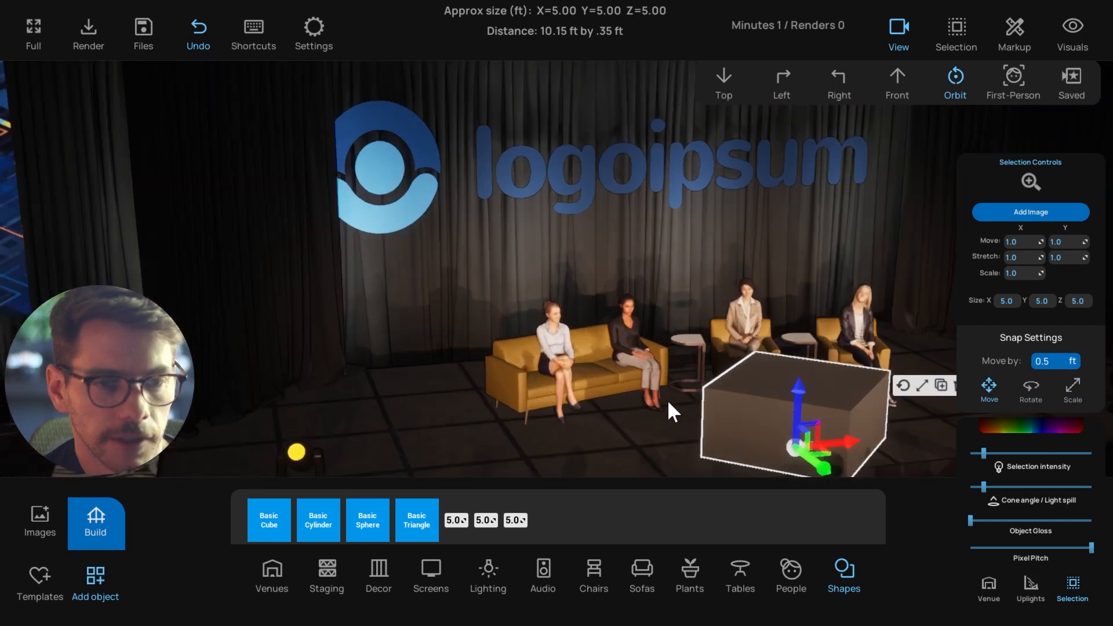
click(822, 365)
drag(721, 369, 725, 506)
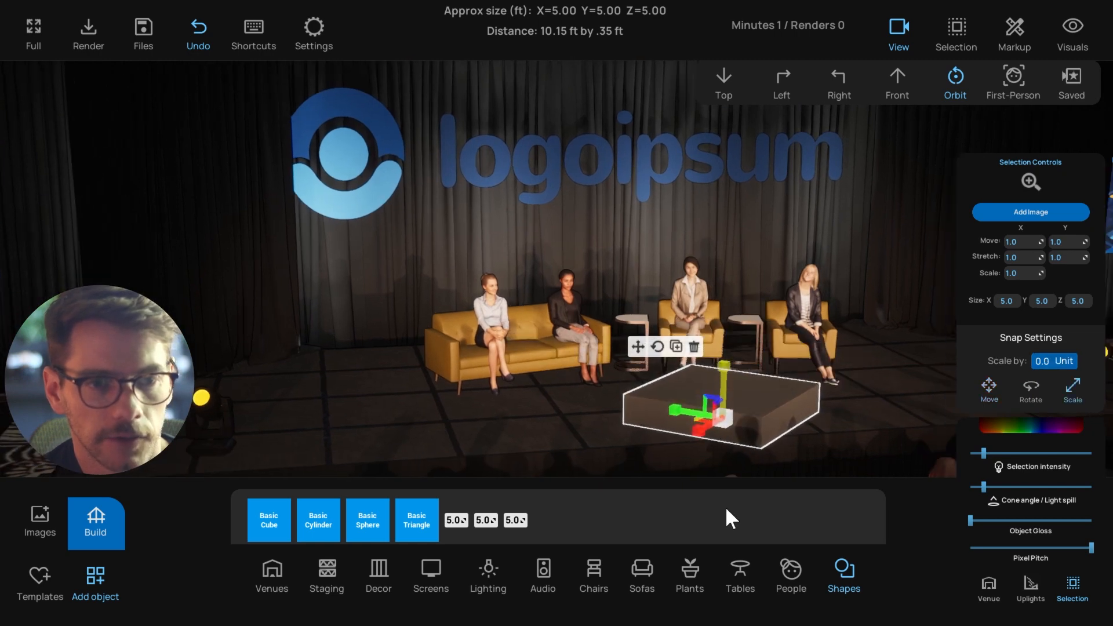
Shift the flattened cube slightly along the stage depth in 0.5 ft snaps, and delete it
scroll(705, 451, down, 4)
key(w)
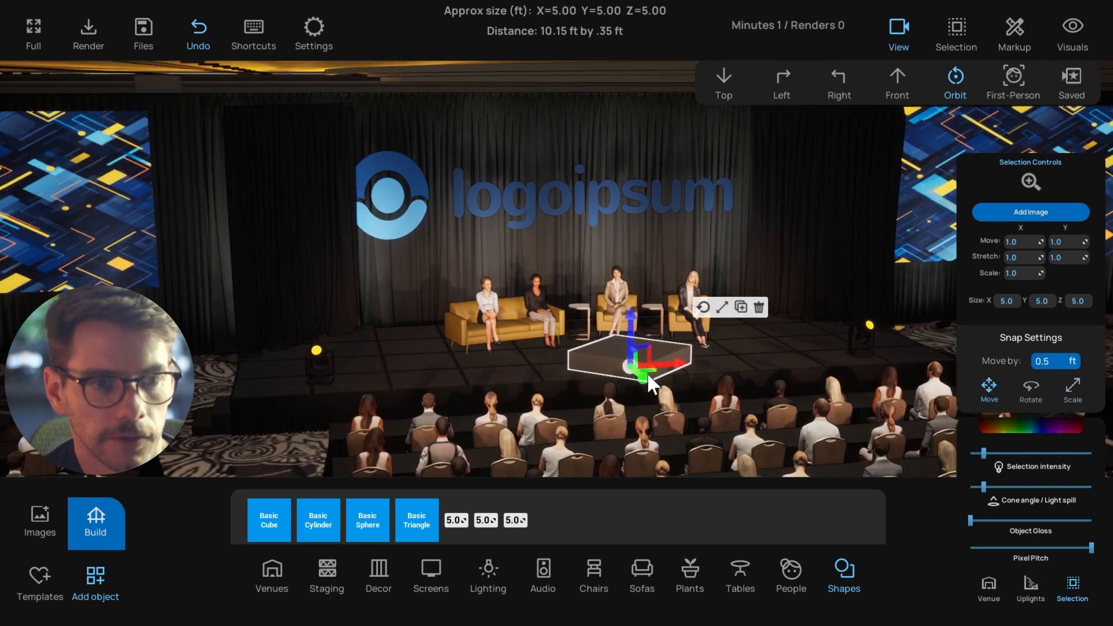
drag(643, 375, 632, 363)
right_drag(632, 363, 658, 345)
click(689, 292)
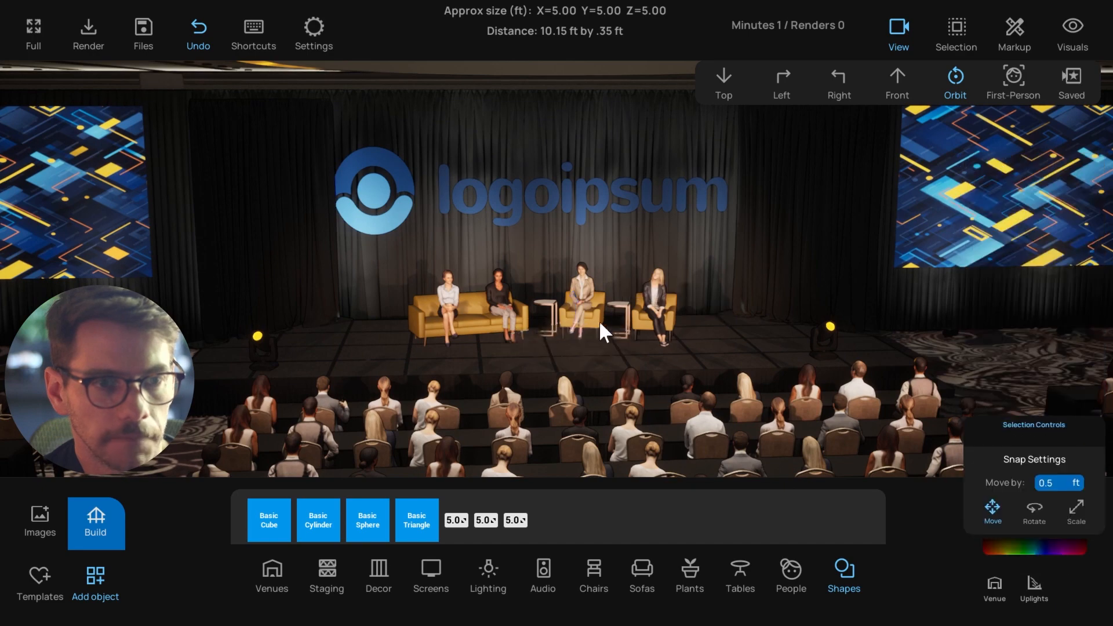
Select the four seated panelists one after another, from the sofa's far end to the last armchair
scroll(599, 320, up, 5)
click(462, 335)
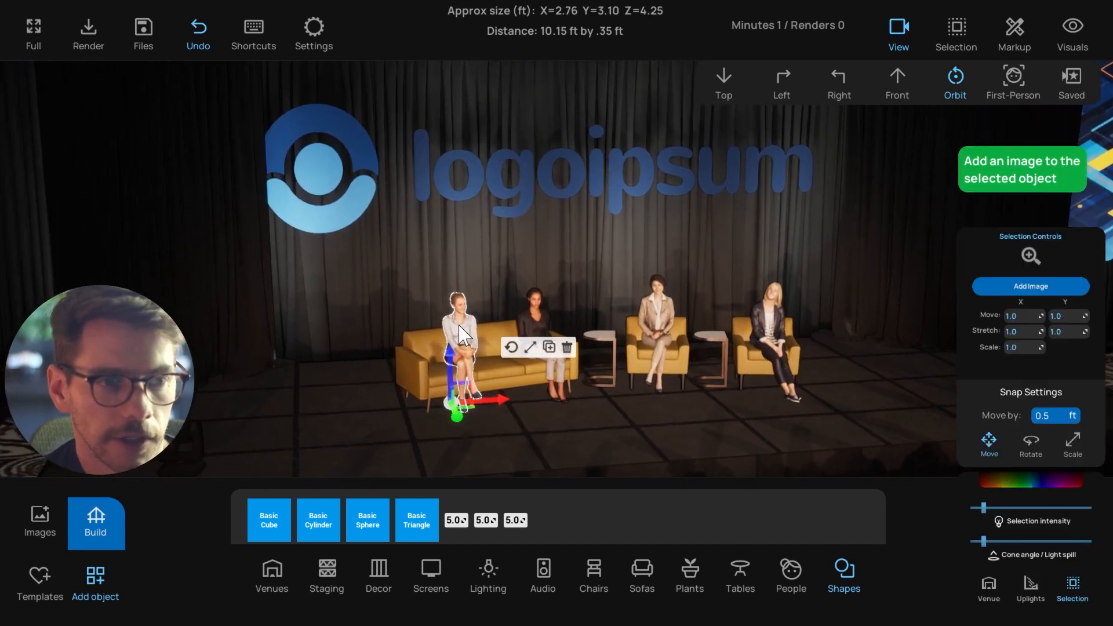
click(525, 313)
click(627, 318)
click(719, 313)
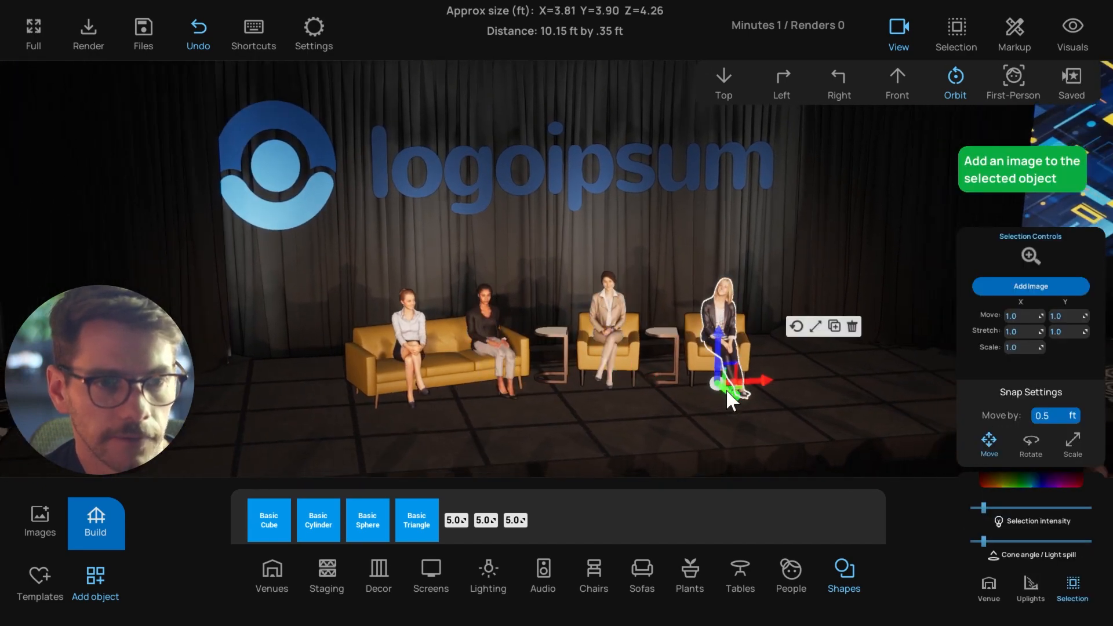
Select the grouped audience seating block directly in front of the stage
scroll(707, 411, down, 3)
click(691, 445)
scroll(666, 382, down, 3)
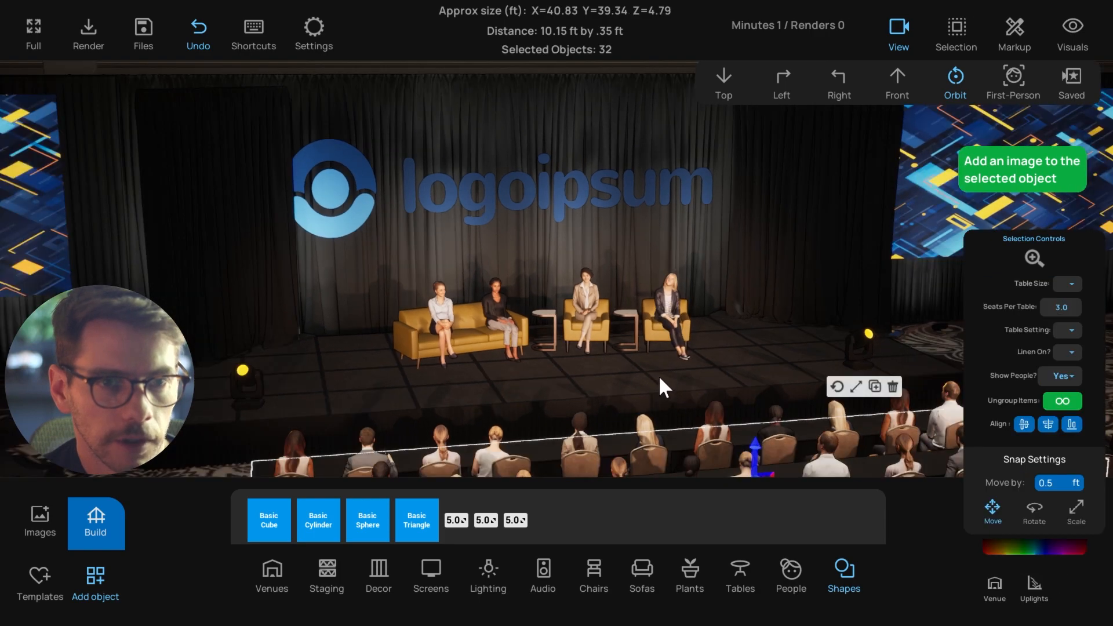
scroll(655, 374, down, 5)
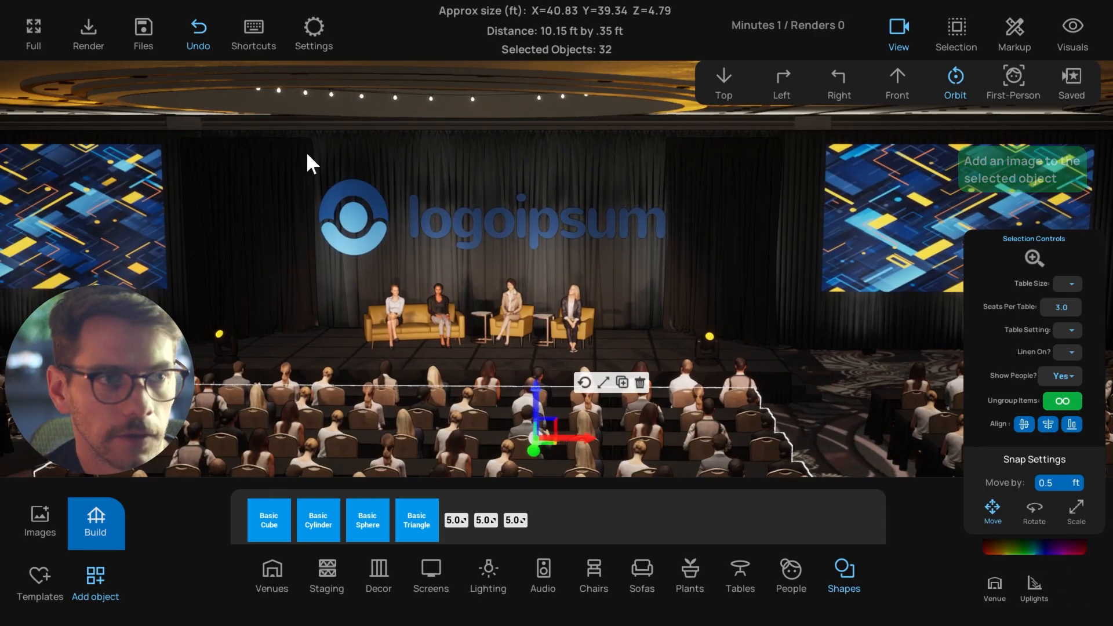
Select both angled drape panels beside the stage together, and switch the selection to the grouped back drapes
click(306, 151)
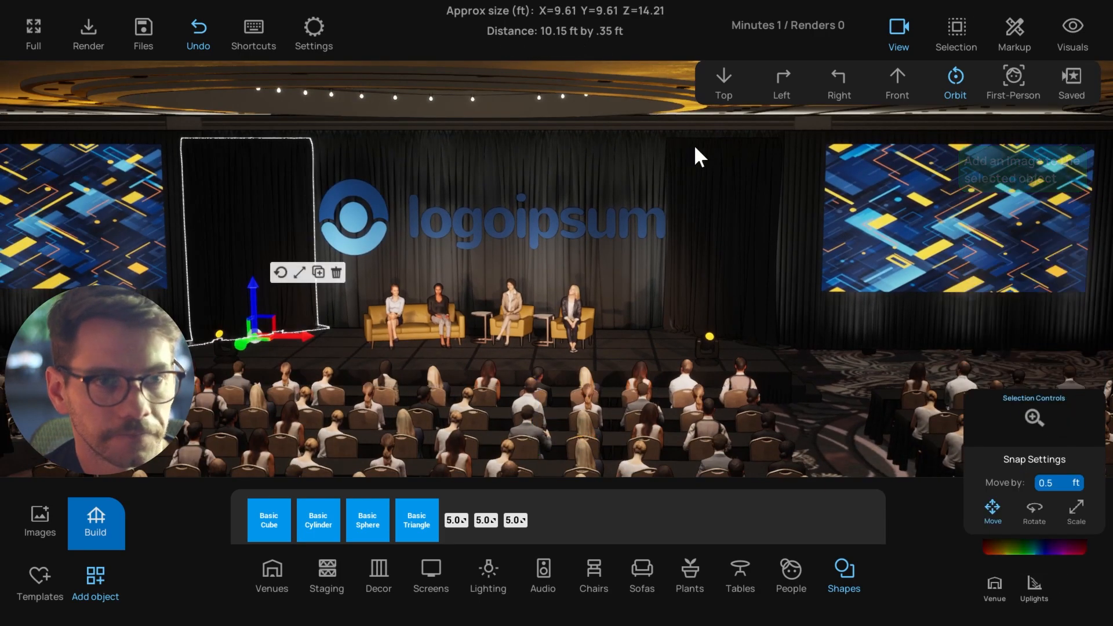
shift+click(696, 149)
click(836, 273)
click(485, 143)
right_drag(446, 196, 456, 190)
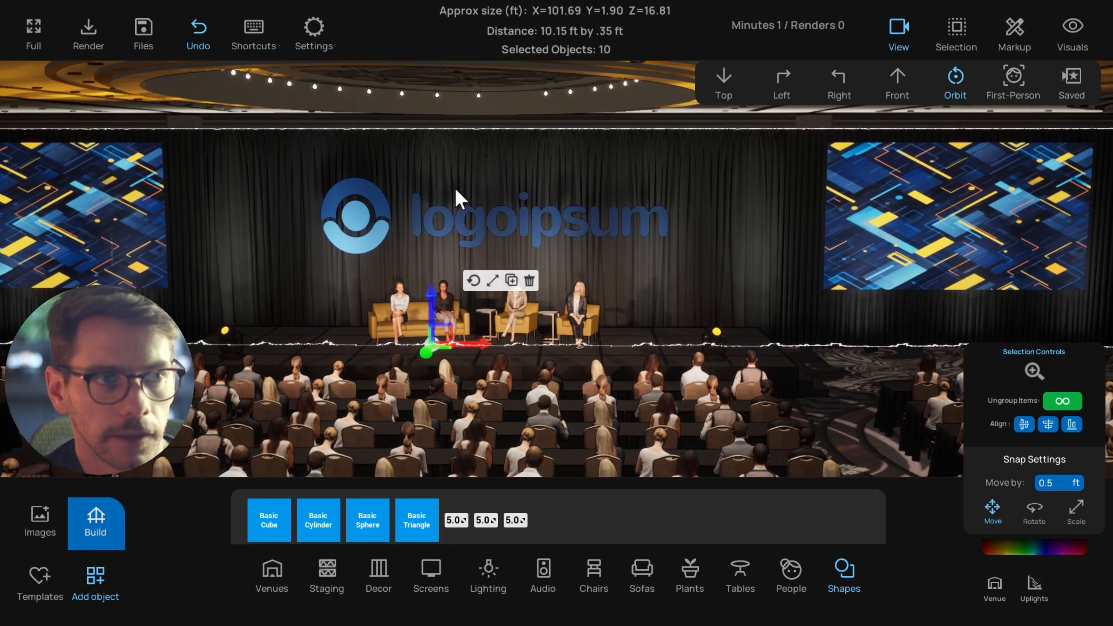
Select both side screens together and lower them slightly against the back drapes
scroll(510, 162, down, 2)
click(211, 193)
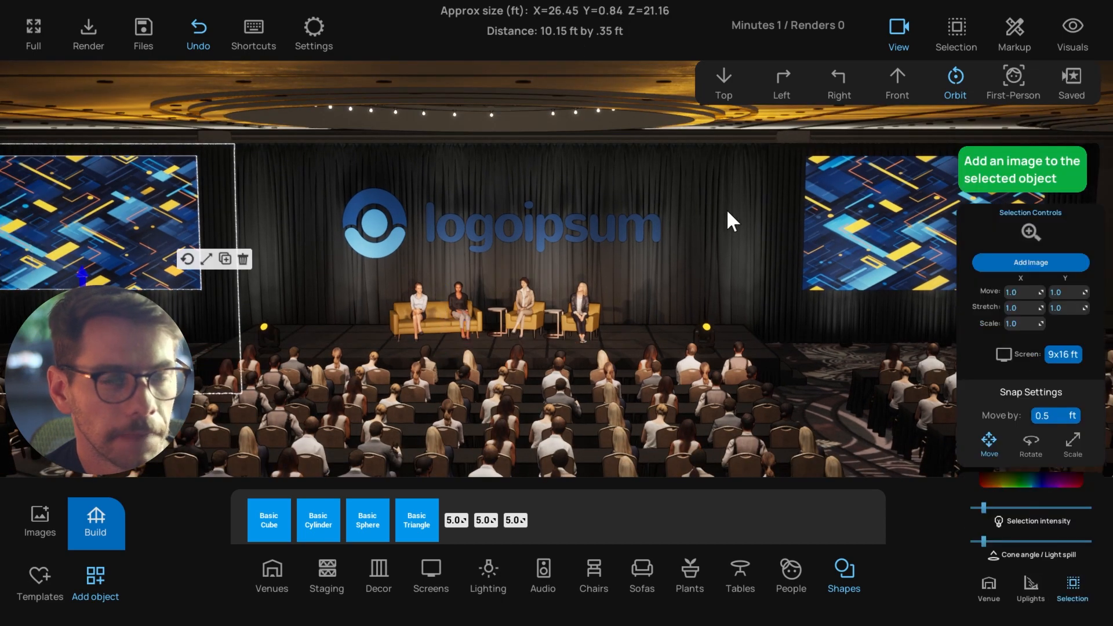
shift+click(778, 224)
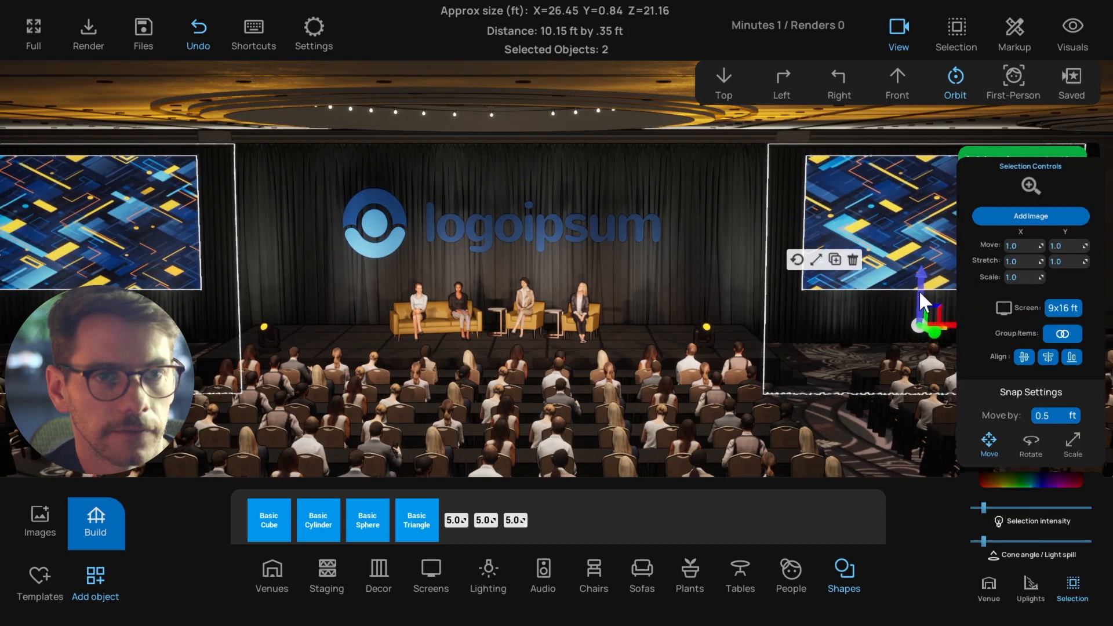
Scale the grouped back drapes down slightly in height and clear the selection
click(553, 173)
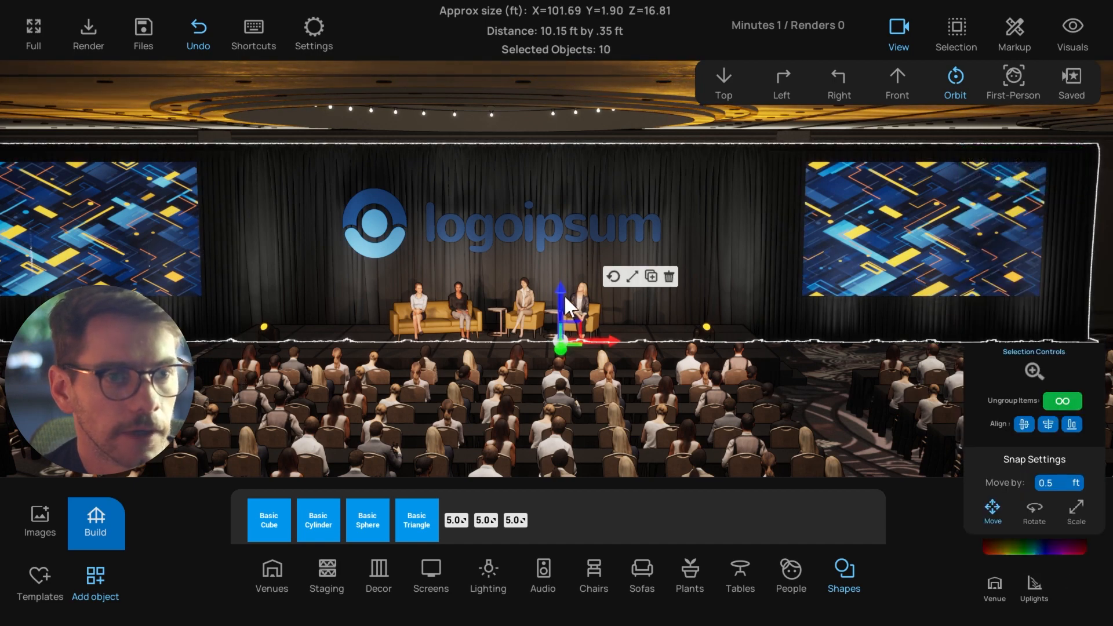
drag(560, 294, 555, 290)
click(632, 276)
middle_drag(613, 284, 569, 262)
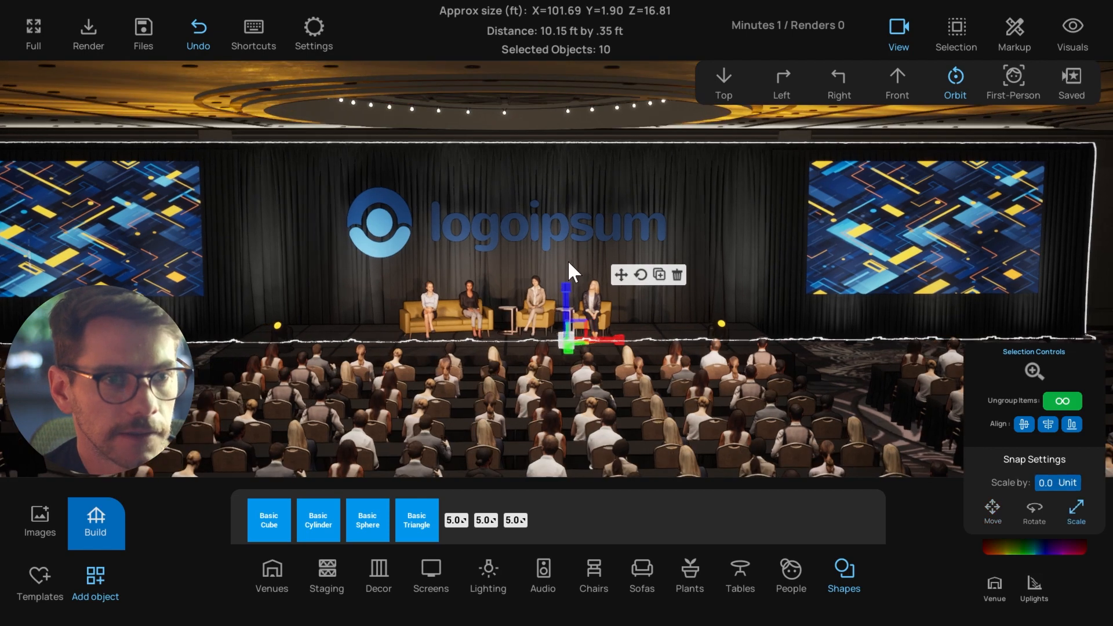
drag(566, 288, 566, 290)
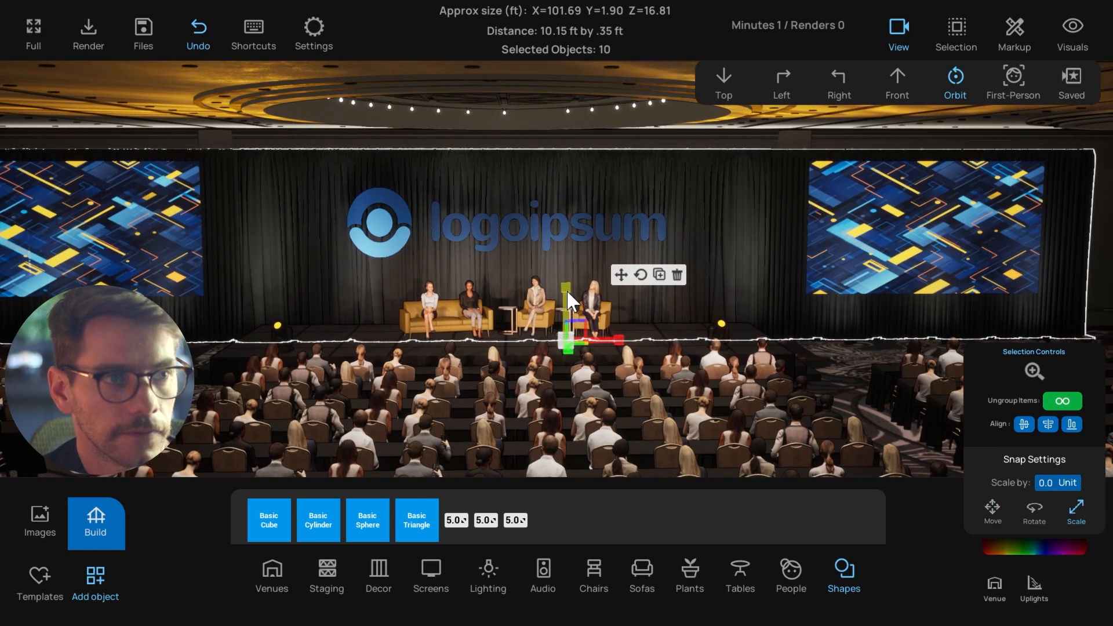
click(818, 141)
Examine the whole ballroom from behind the audience, selecting and deselecting the lighting truss beside the aisle
middle_drag(756, 193, 676, 225)
scroll(681, 223, down, 4)
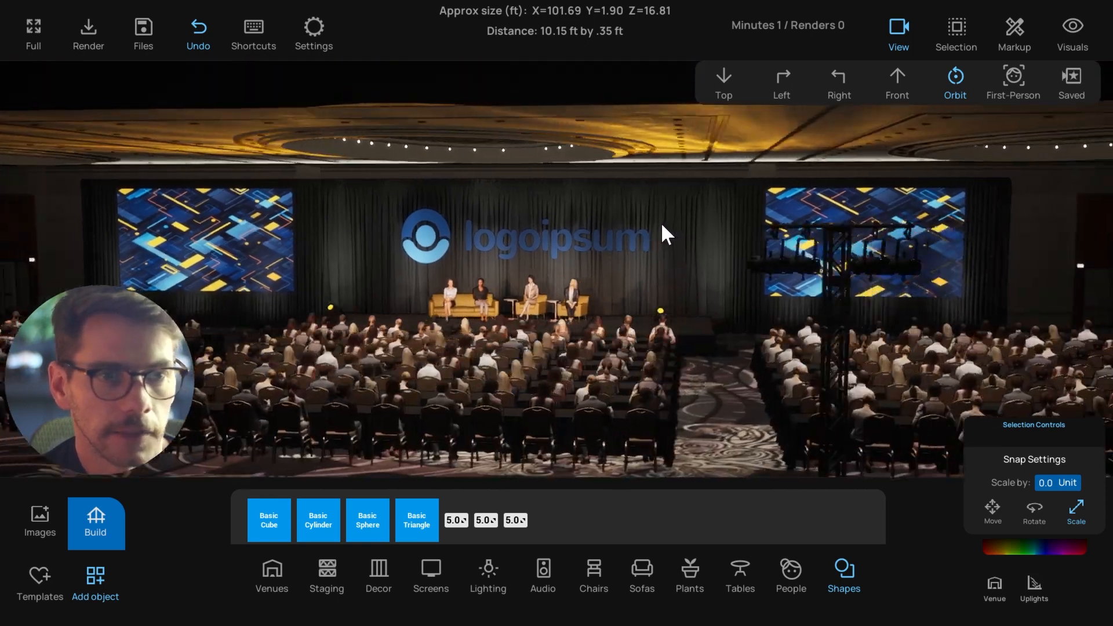
scroll(652, 221, down, 3)
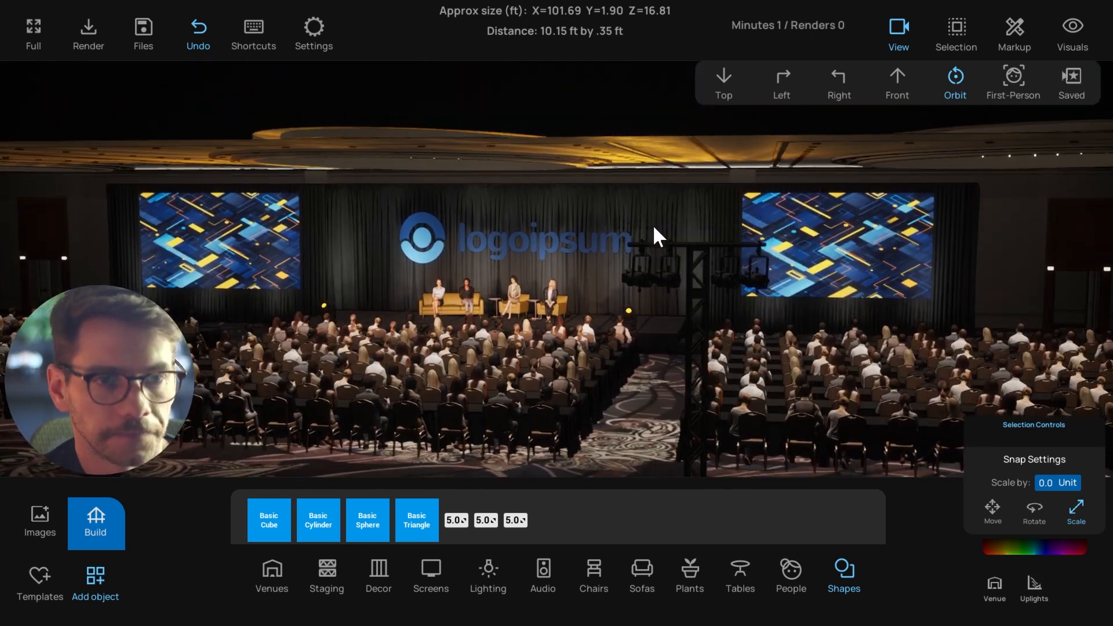
middle_drag(653, 224, 672, 381)
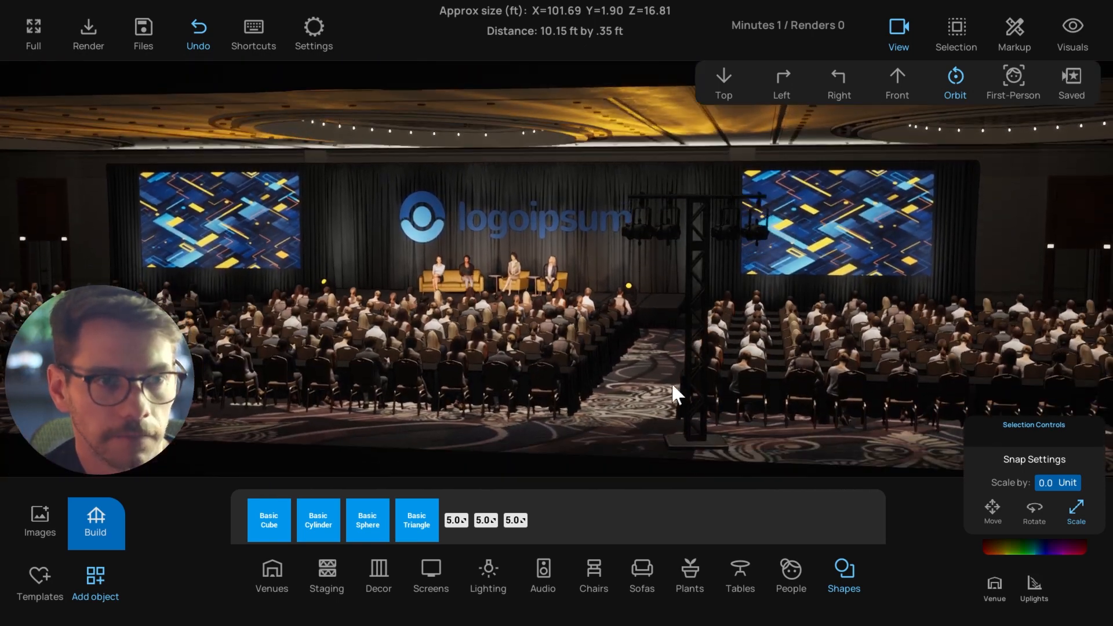
click(702, 410)
click(616, 422)
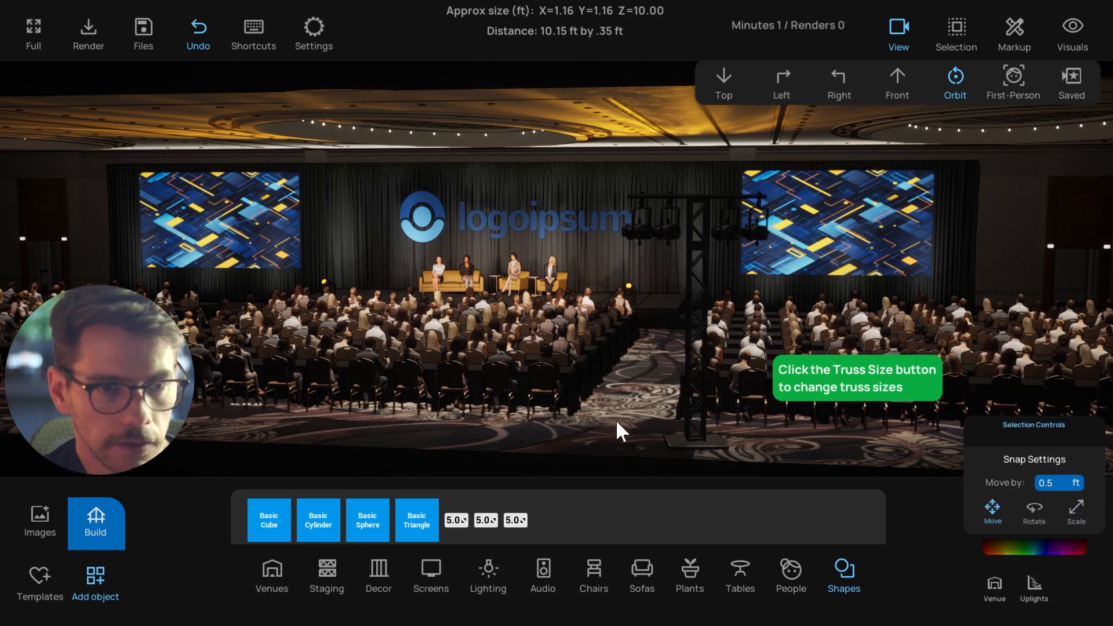
middle_drag(616, 422, 668, 394)
click(744, 342)
click(648, 397)
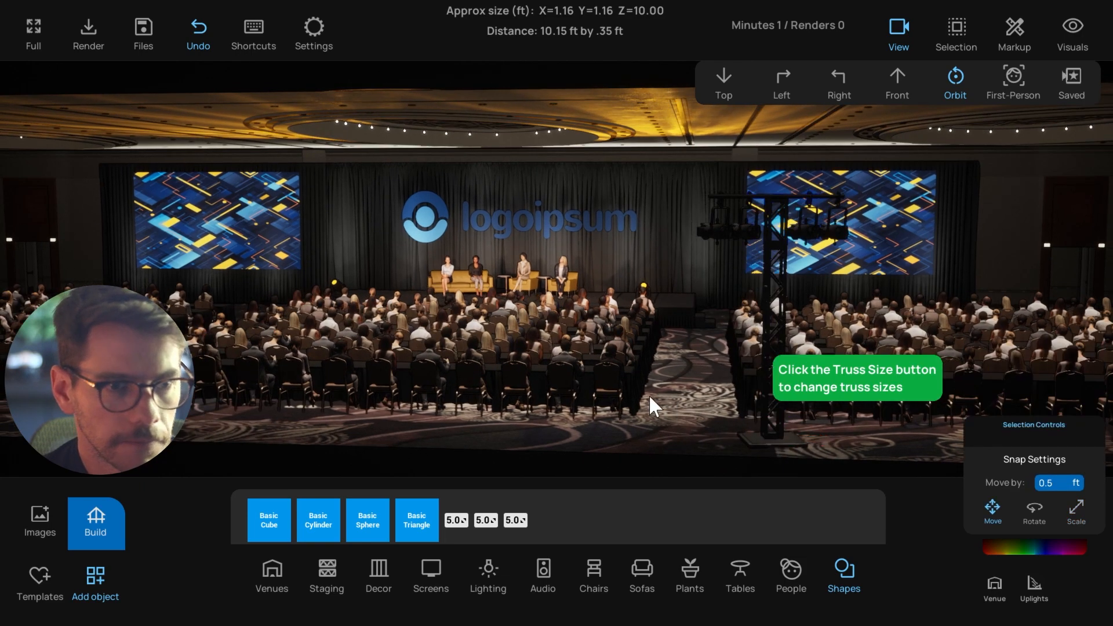
scroll(649, 397, up, 3)
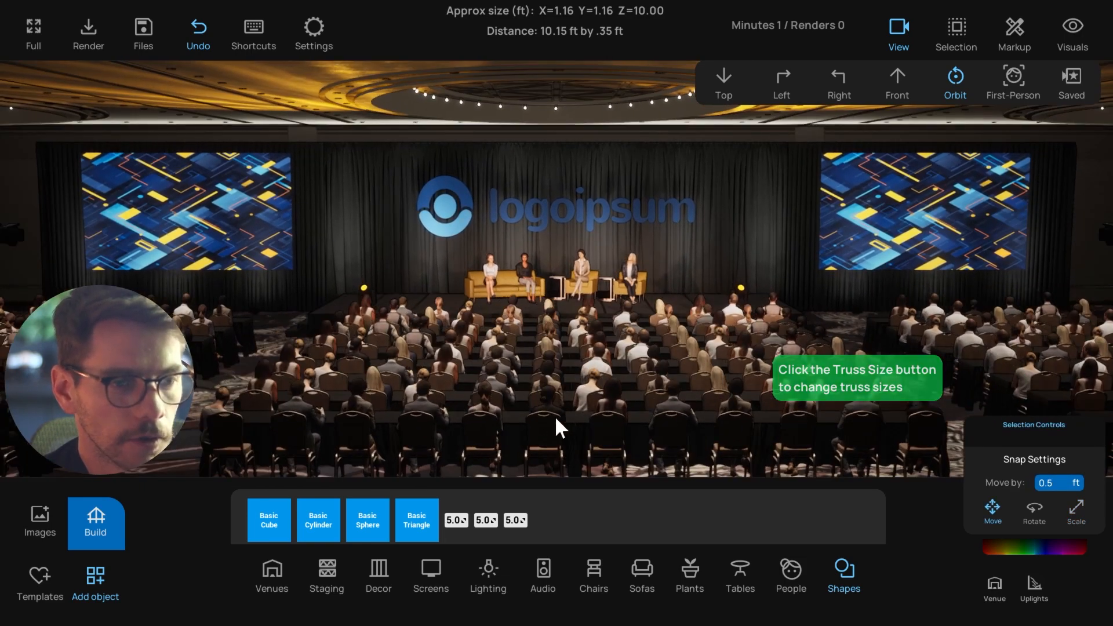
Select the person in the armchair nearest the sofa, review the stage setup, and clear the selection
click(579, 278)
scroll(578, 277, up, 2)
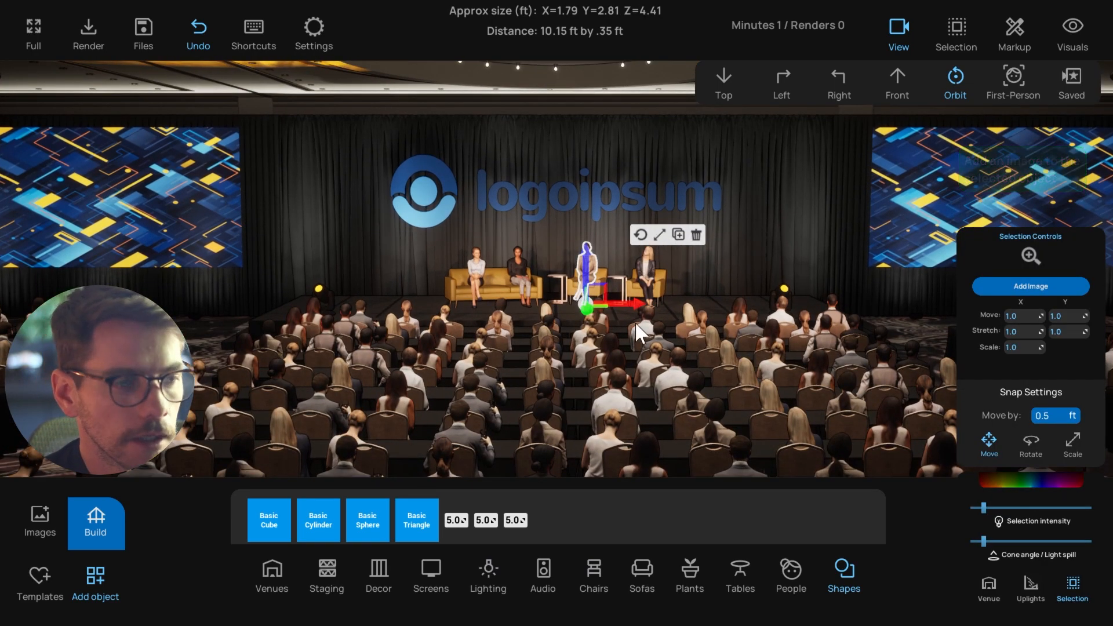
scroll(634, 321, down, 2)
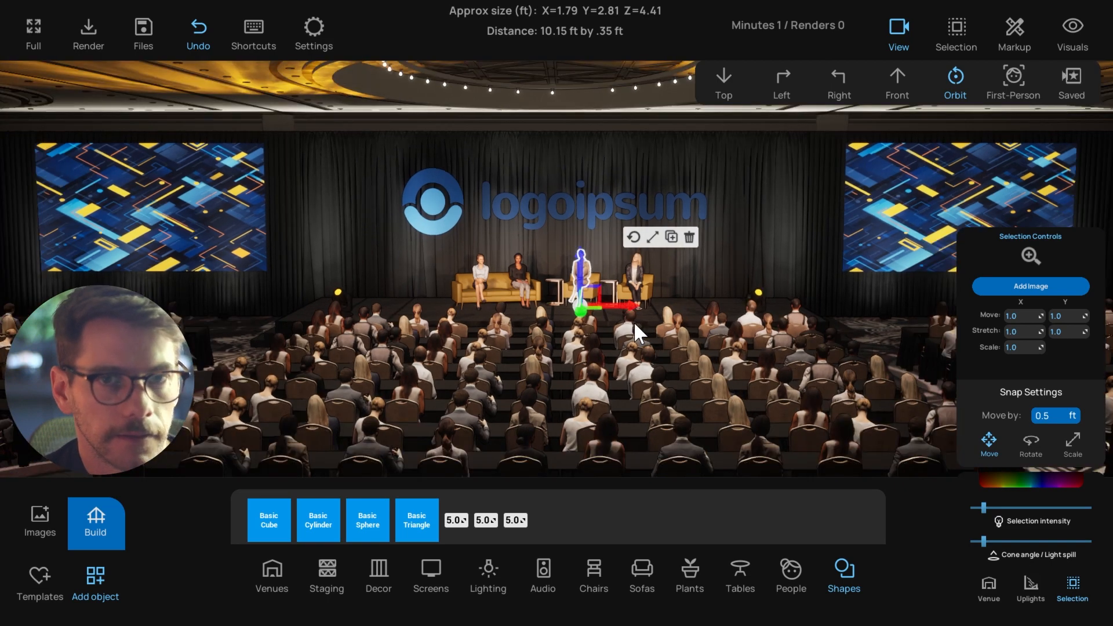
scroll(634, 321, up, 1)
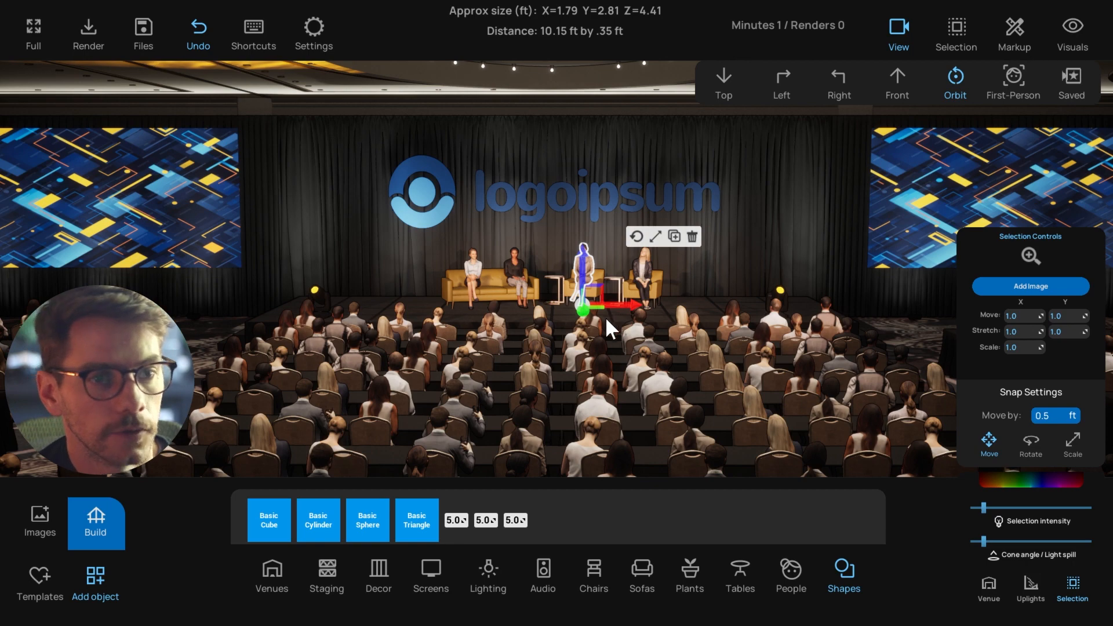
click(550, 91)
Save the event scene with the stage framed head-on above the audience rows
scroll(517, 207, up, 1)
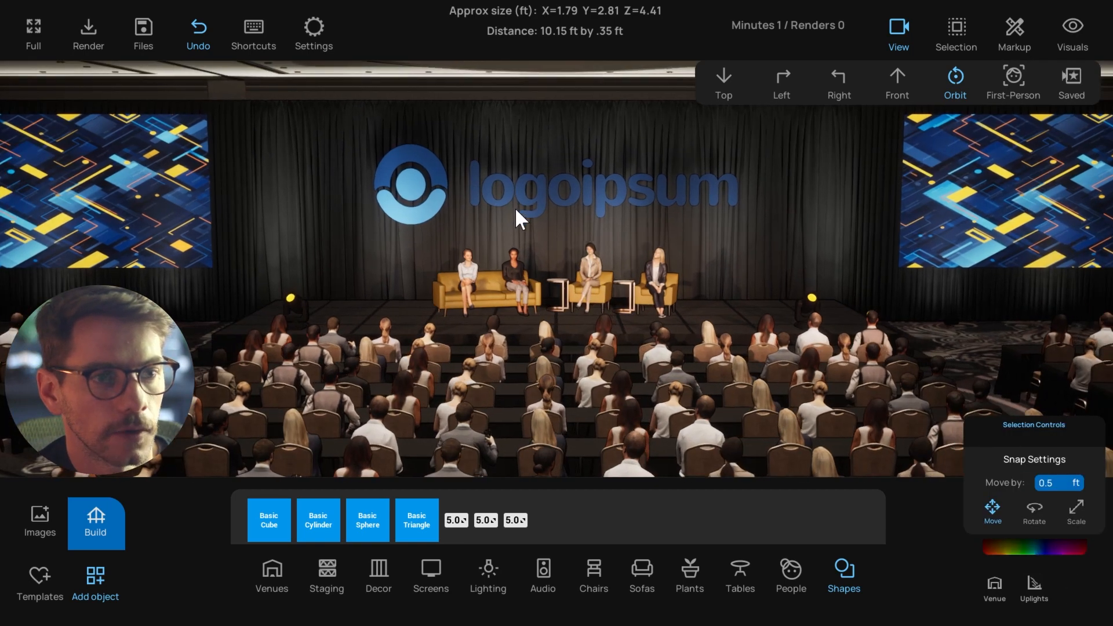
scroll(514, 215, down, 2)
scroll(565, 270, up, 2)
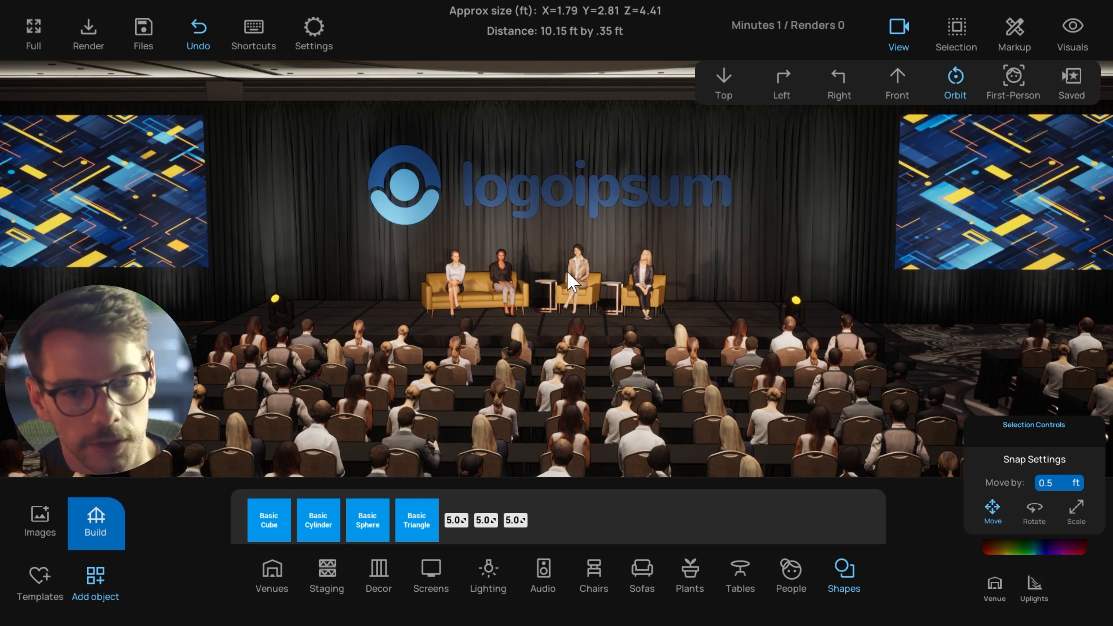
middle_drag(576, 238, 583, 262)
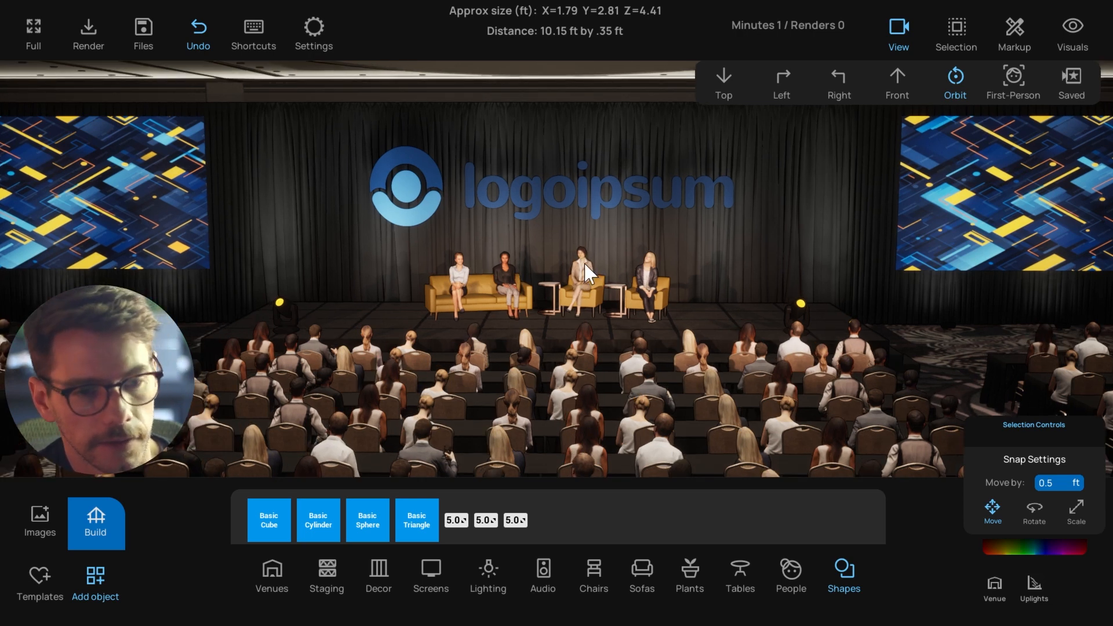
middle_drag(586, 268, 590, 266)
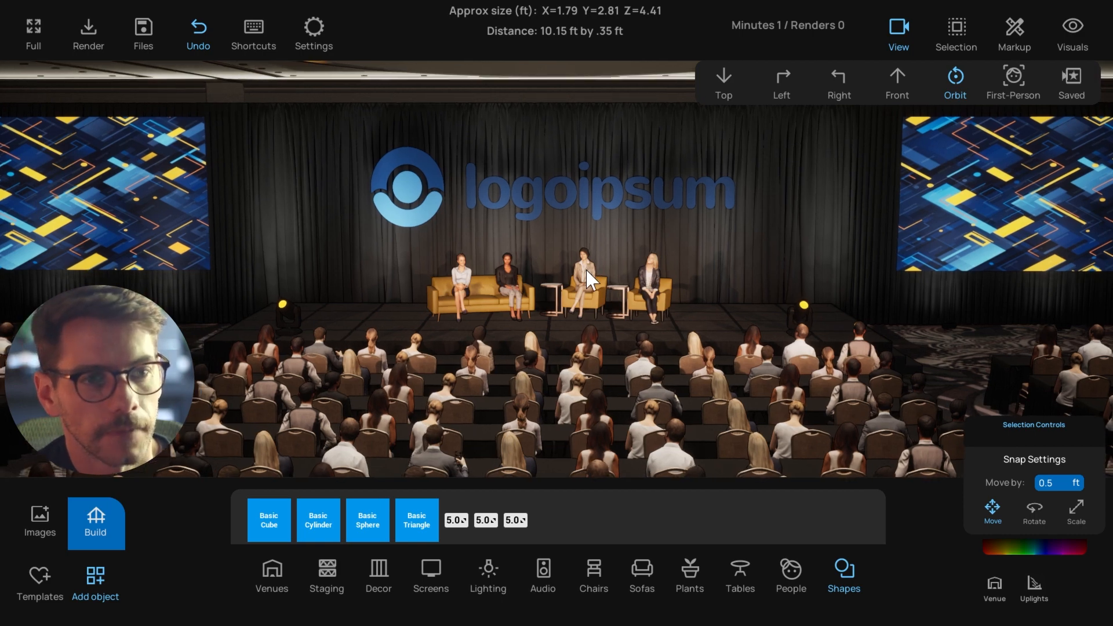
scroll(591, 266, up, 2)
scroll(591, 266, down, 2)
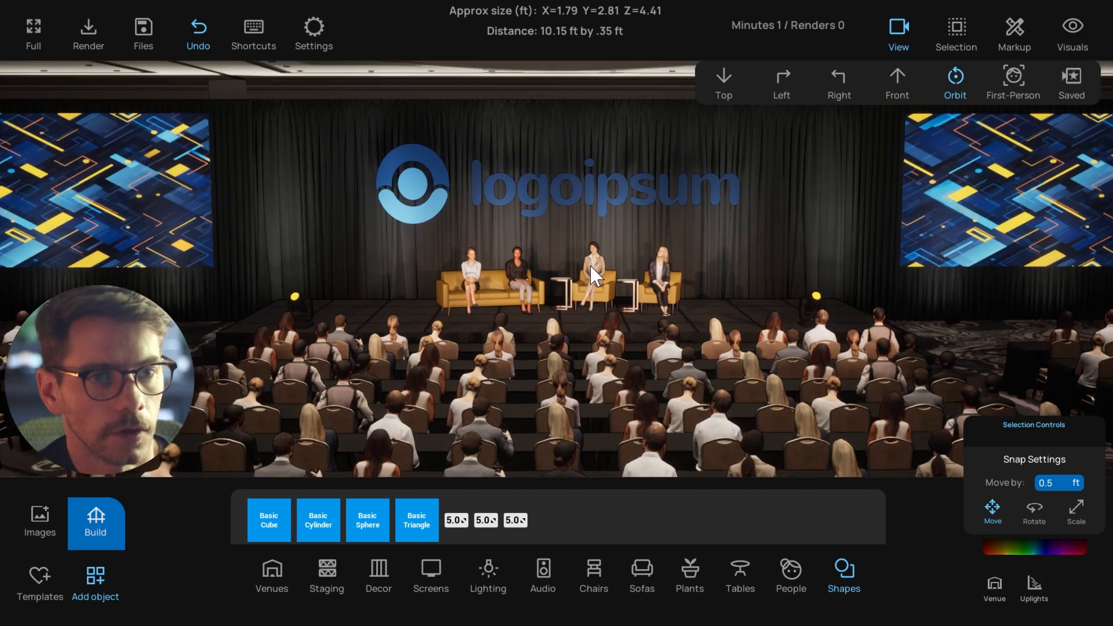
key(ctrl+s)
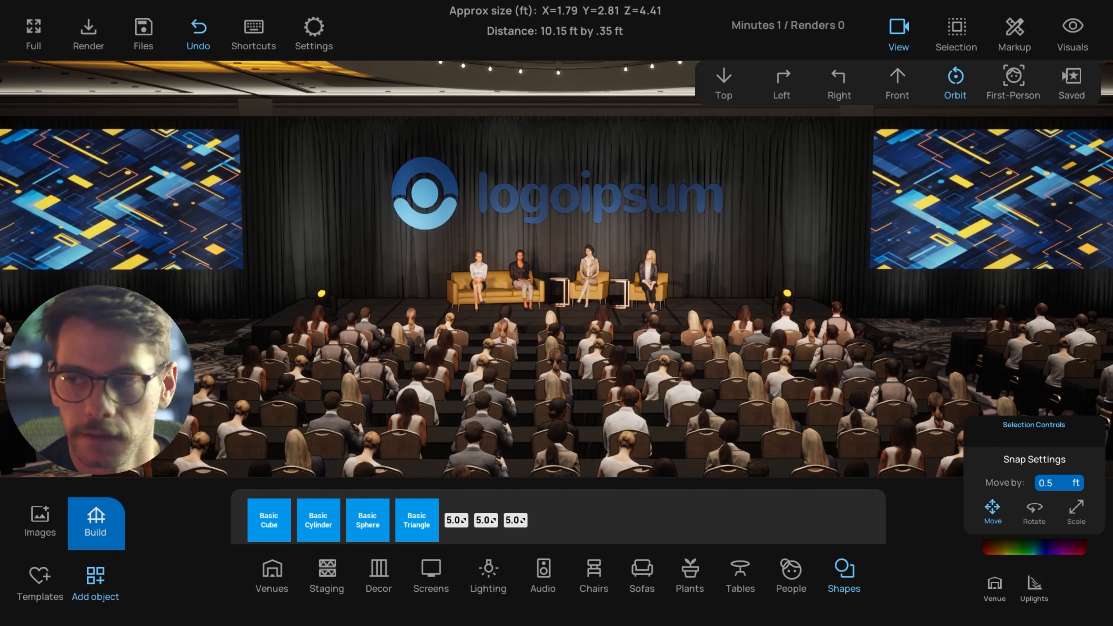